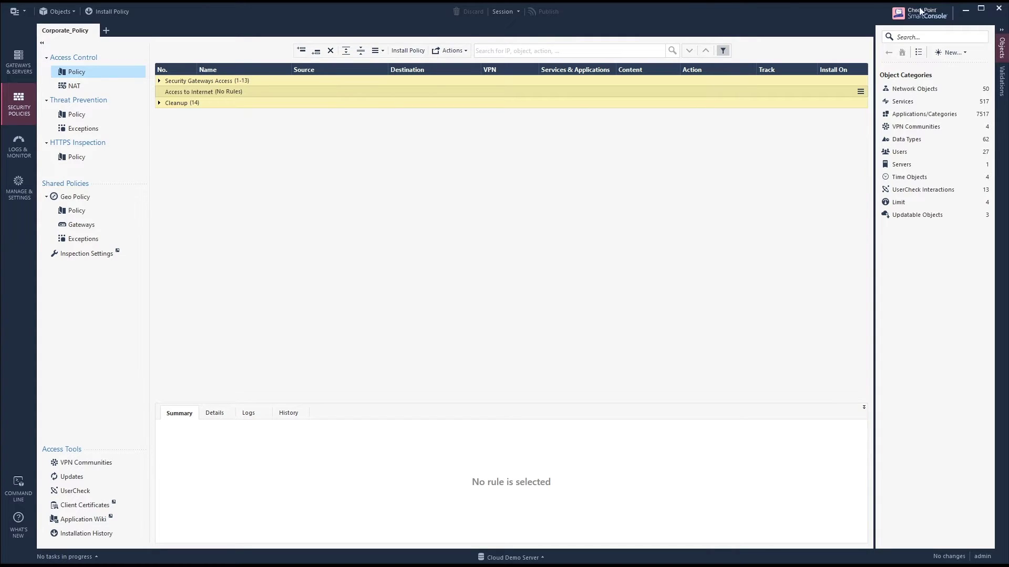
- Add a new rule below the Access to Internet section title in the access control policy
{"action": "right_click", "coordinate": [202, 90]}
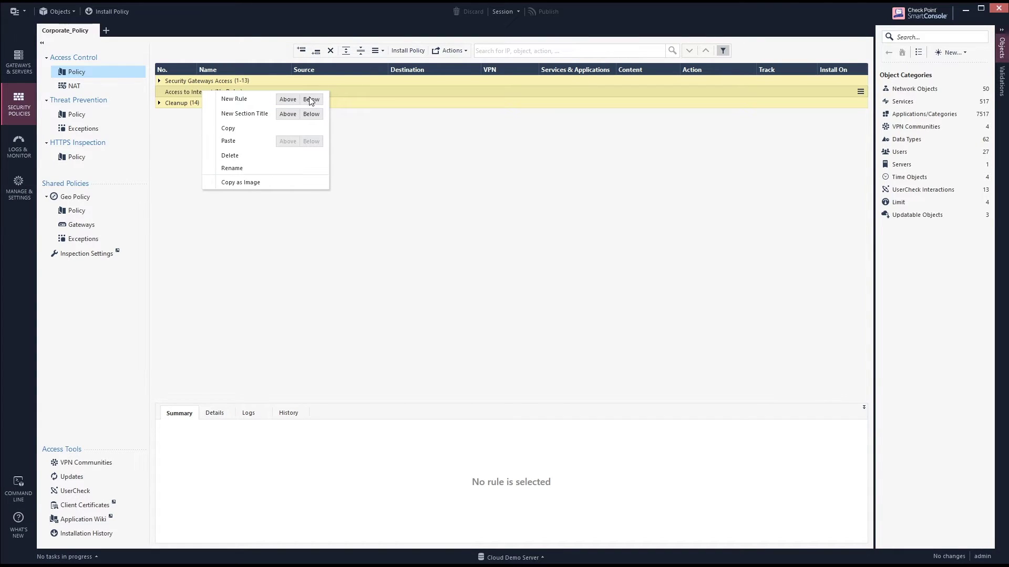
{"action": "left_click", "coordinate": [178, 90]}
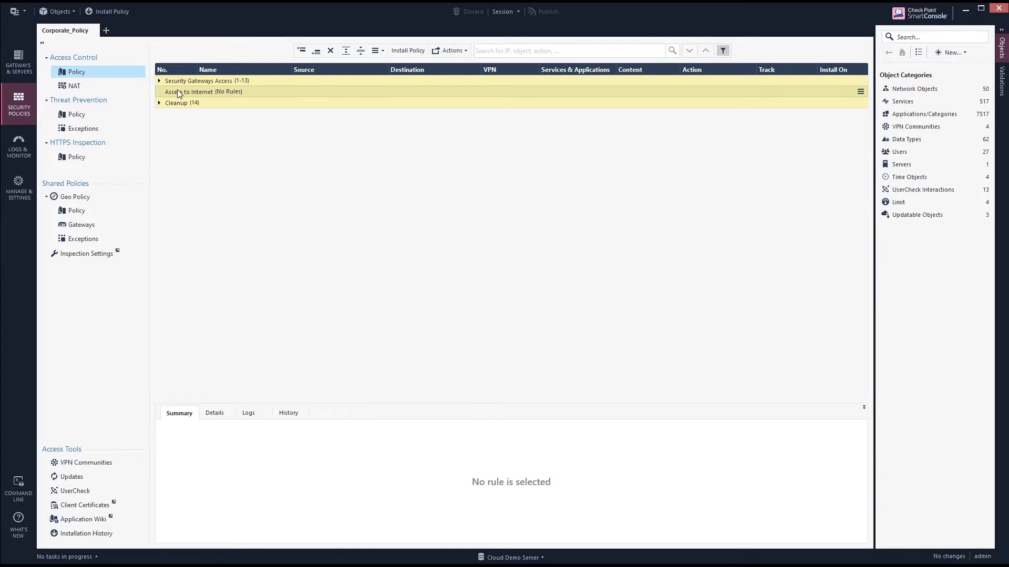
{"action": "right_click", "coordinate": [201, 91]}
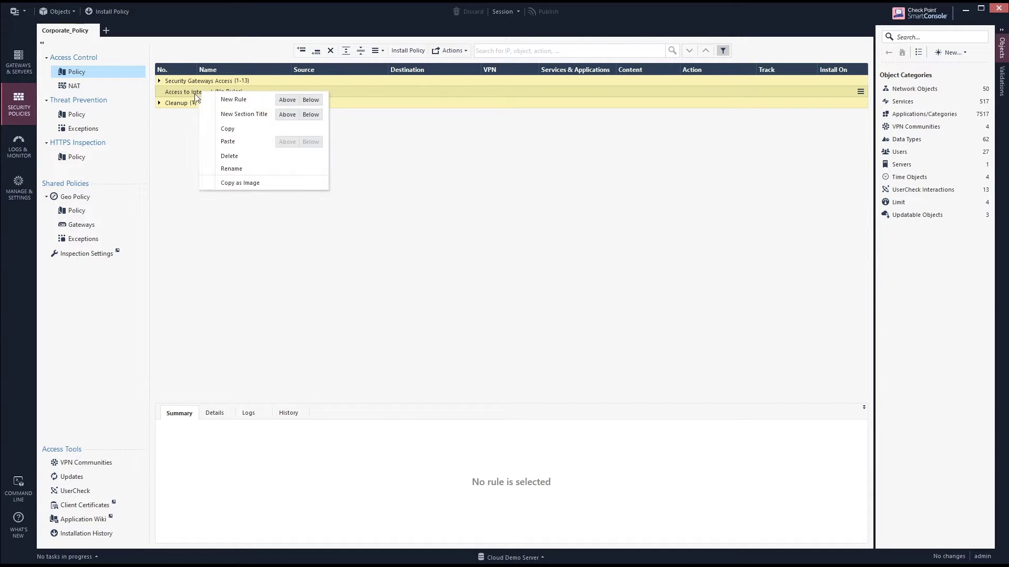
{"action": "left_click", "coordinate": [312, 99]}
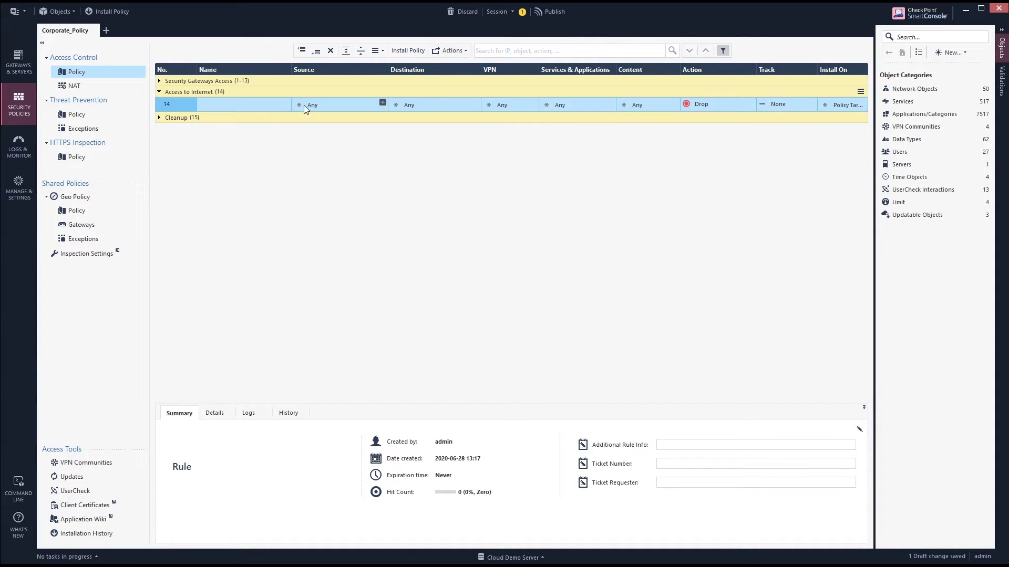
- For rule 14's source, create a network object named Net_10.10.0.0_16 with IPv4 address 10.10.0.0 and net mask 255.255.0.0
{"action": "left_click", "coordinate": [346, 107]}
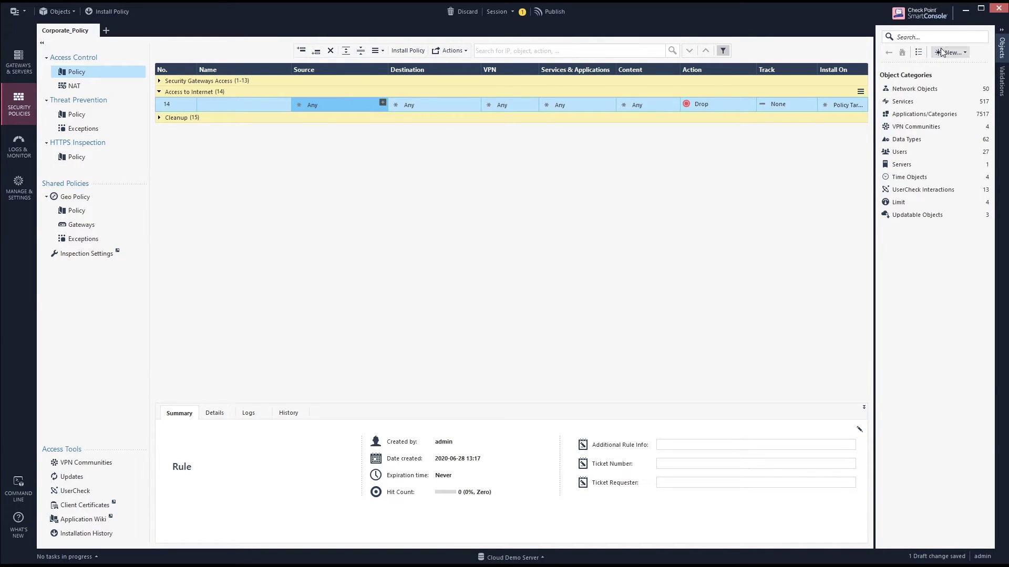
{"action": "left_click", "coordinate": [383, 103]}
{"action": "left_click", "coordinate": [660, 118]}
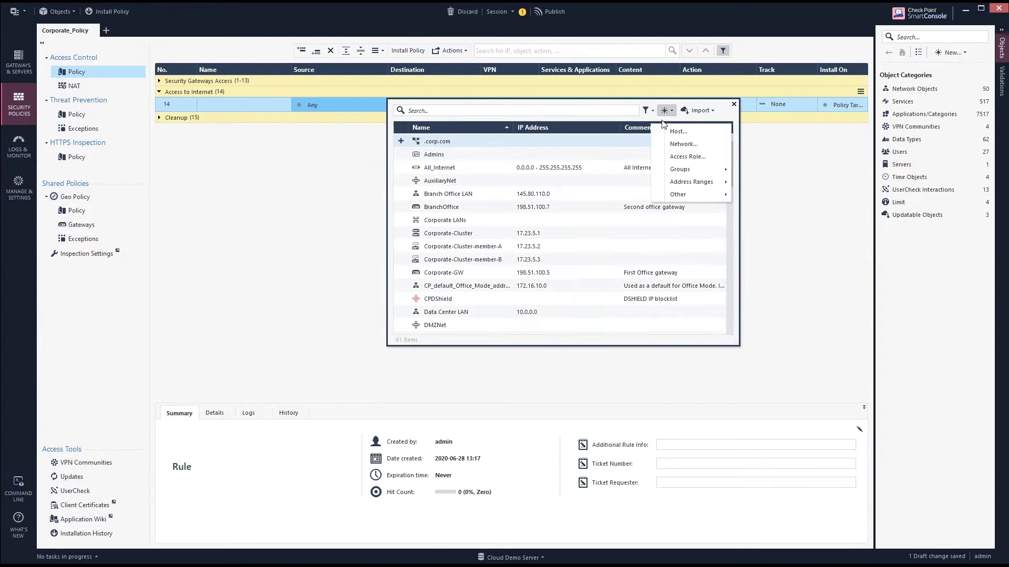
{"action": "left_click", "coordinate": [681, 148]}
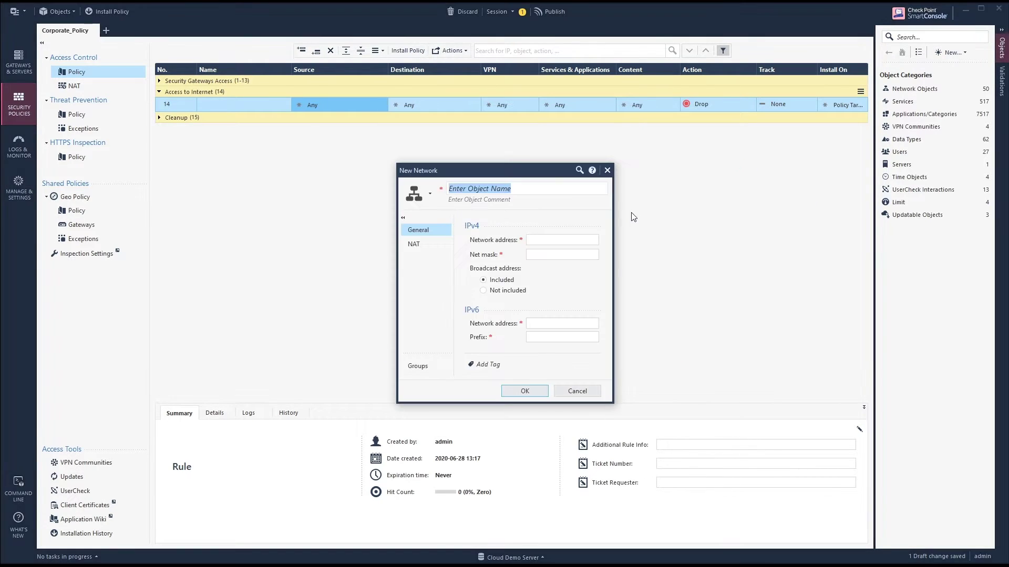
{"action": "type", "text": "Net_1"}
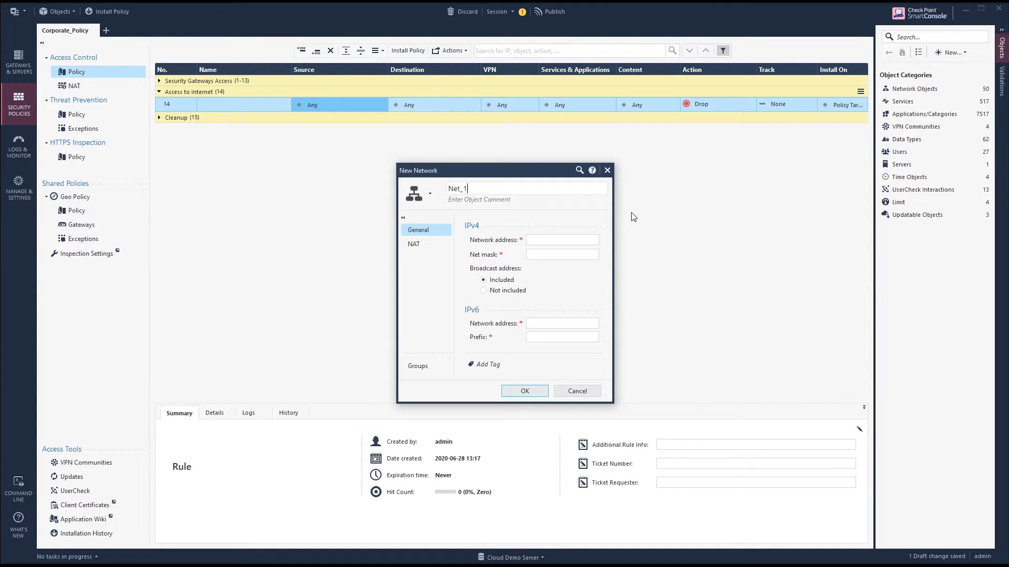
{"action": "type", "text": "0.10.0.0_16"}
{"action": "key", "text": "Tab"}
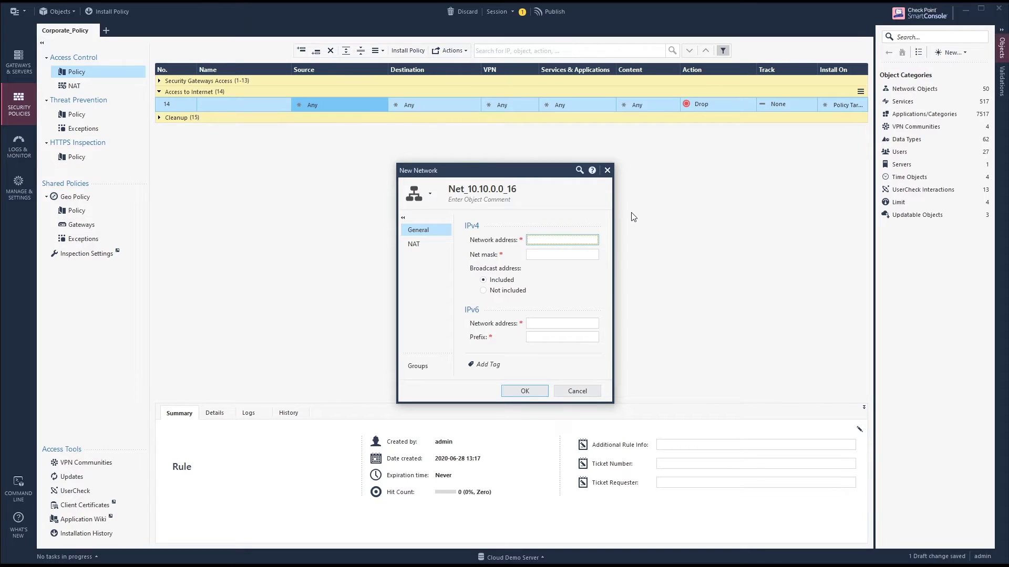
{"action": "type", "text": "10.10.0.0"}
{"action": "key", "text": "Tab"}
{"action": "type", "text": "255.255.0.0"}
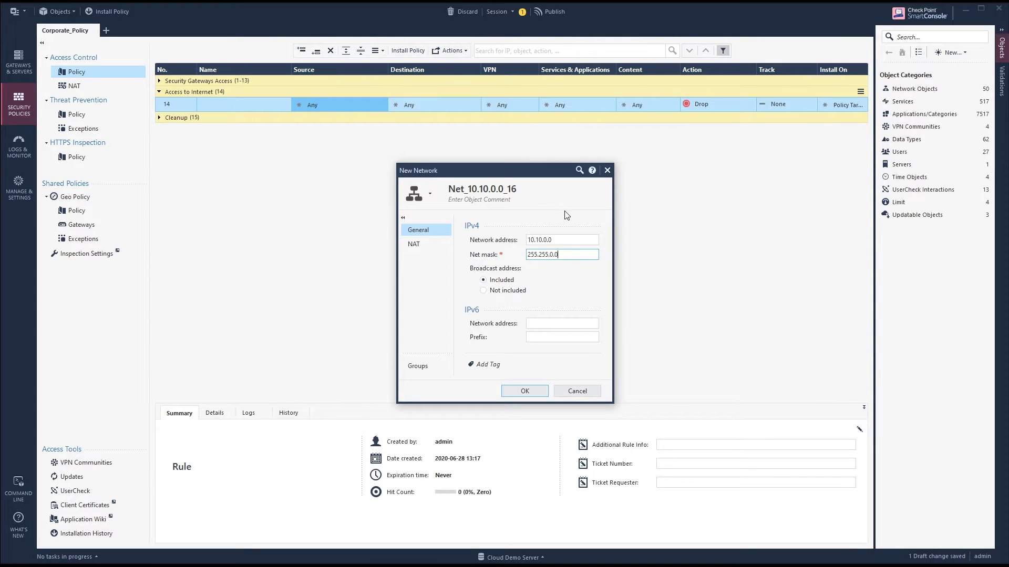
- Set the new network object's color to Sea Green
{"action": "left_click", "coordinate": [475, 188]}
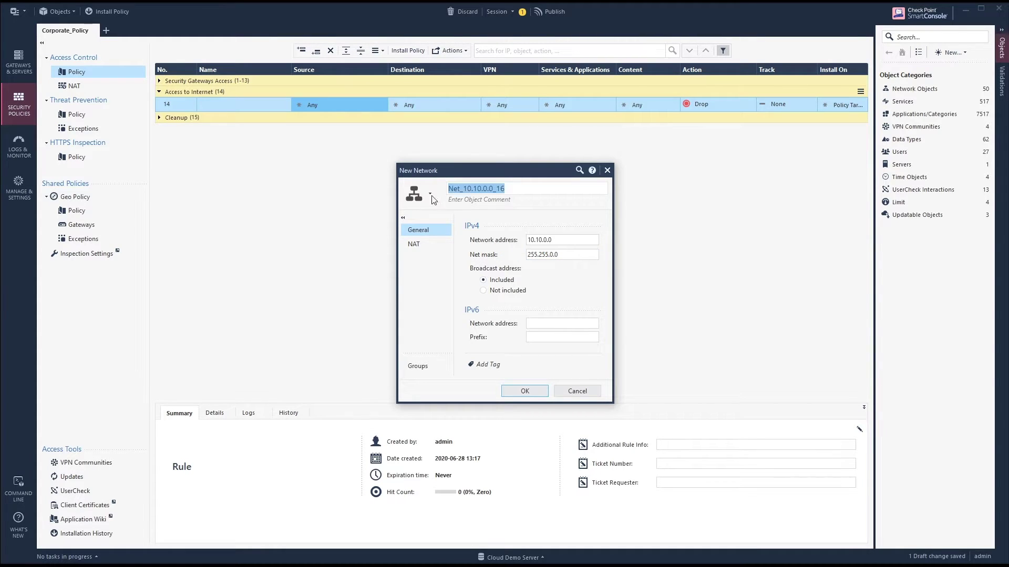
{"action": "left_click", "coordinate": [429, 194]}
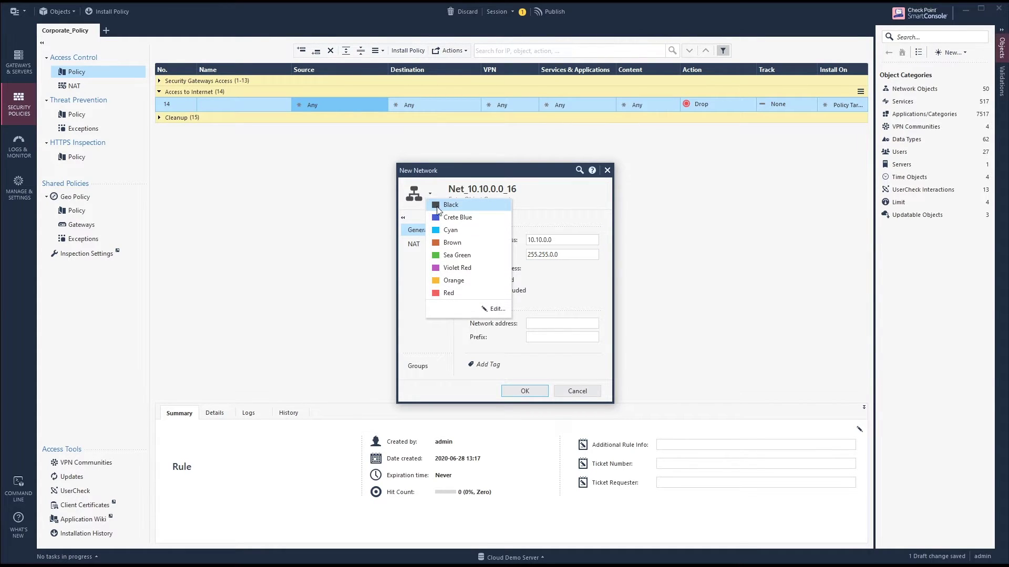
{"action": "left_click", "coordinate": [449, 256]}
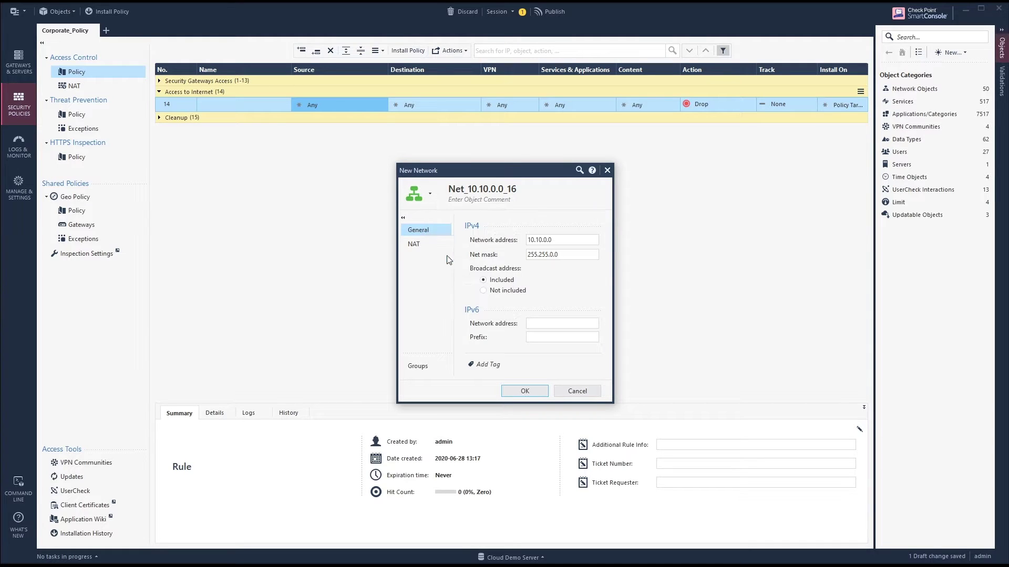
- Review the colors available for network objects in the Colors Editor, keeping the current selection
{"action": "left_click", "coordinate": [430, 195]}
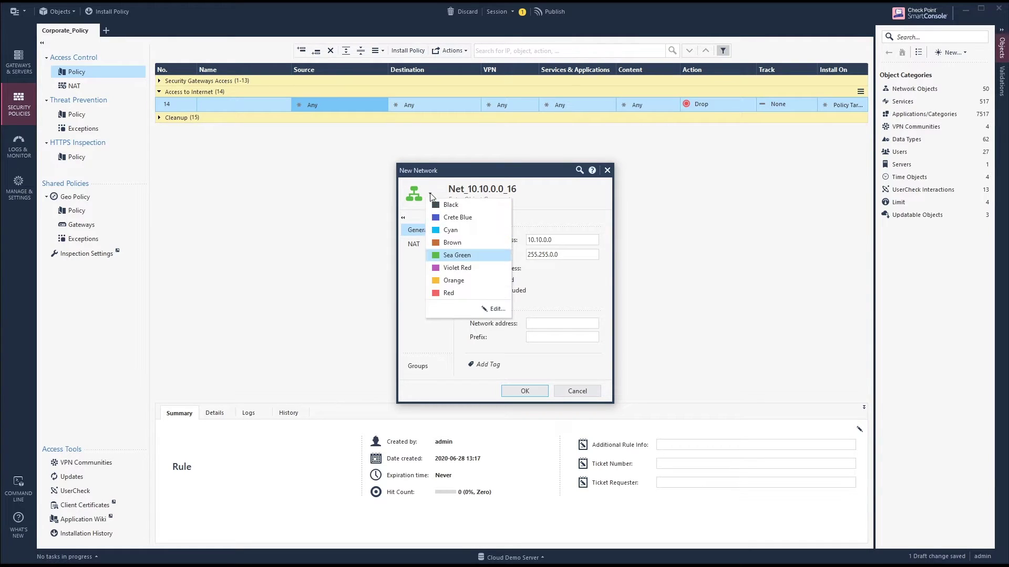
{"action": "left_click", "coordinate": [495, 309]}
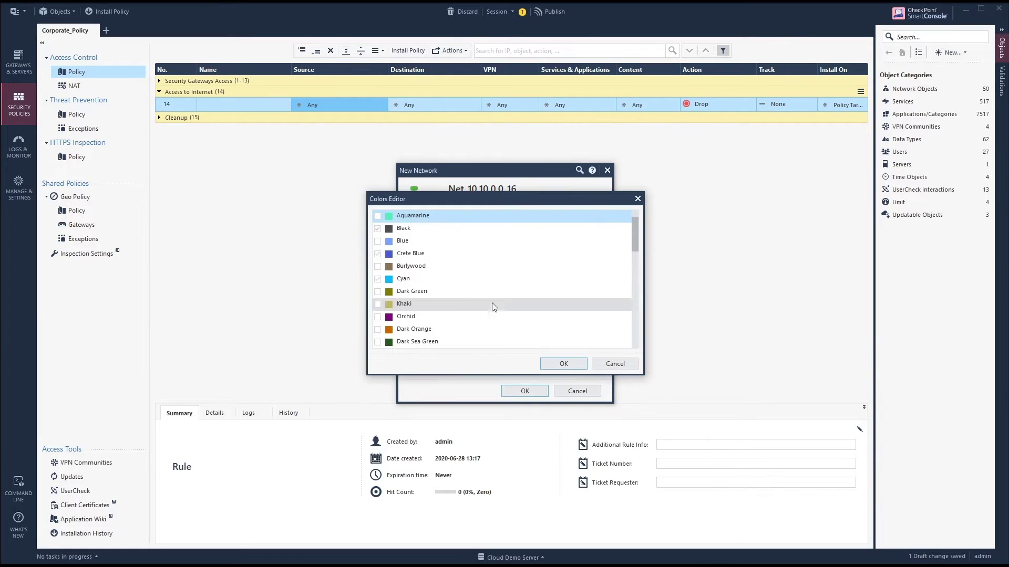
{"action": "left_click_drag", "start_coordinate": [471, 199], "coordinate": [536, 225]}
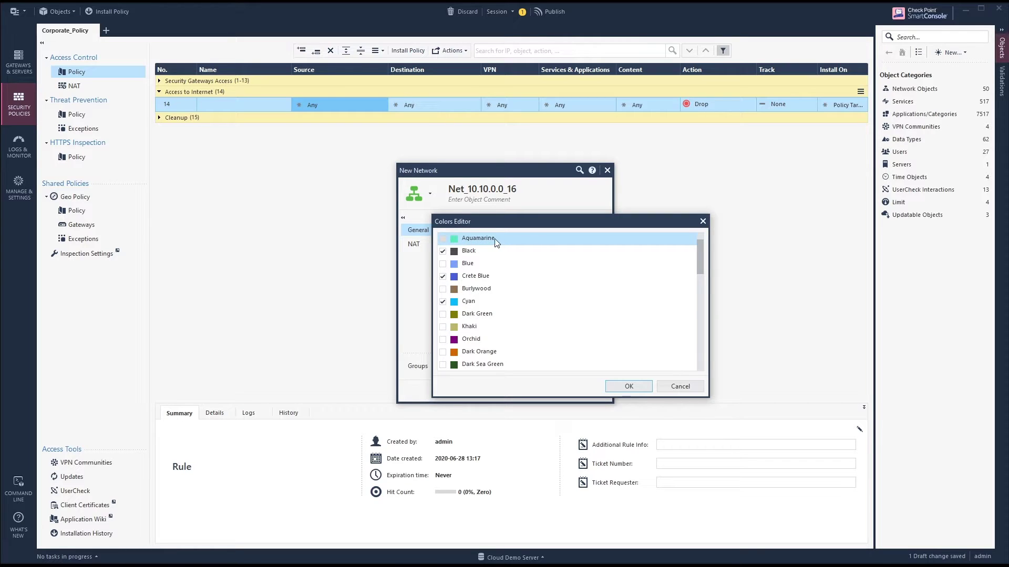
{"action": "scroll", "coordinate": [488, 243], "scroll_direction": "down", "scroll_amount": 5}
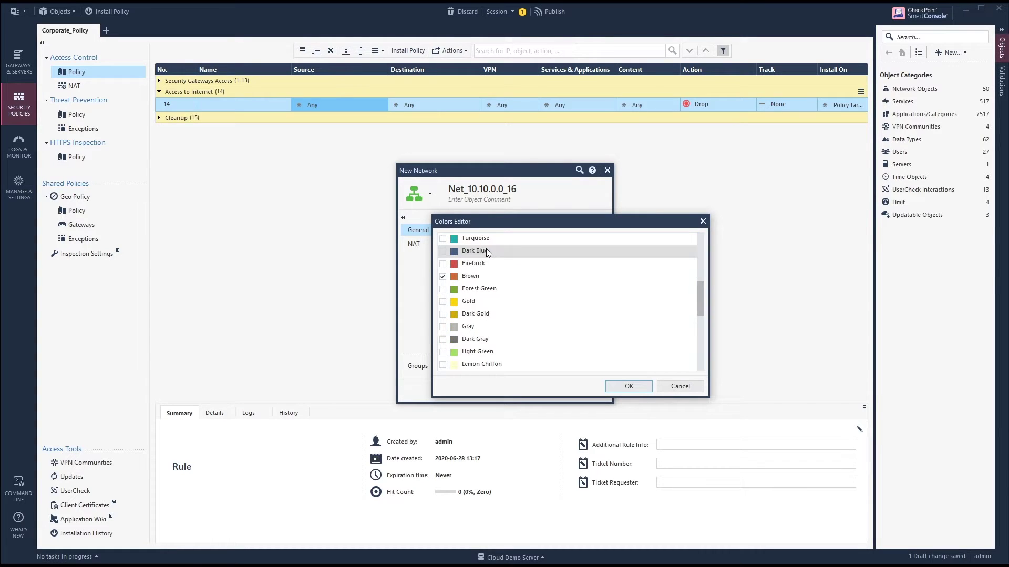
{"action": "scroll", "coordinate": [467, 293], "scroll_direction": "down", "scroll_amount": 2}
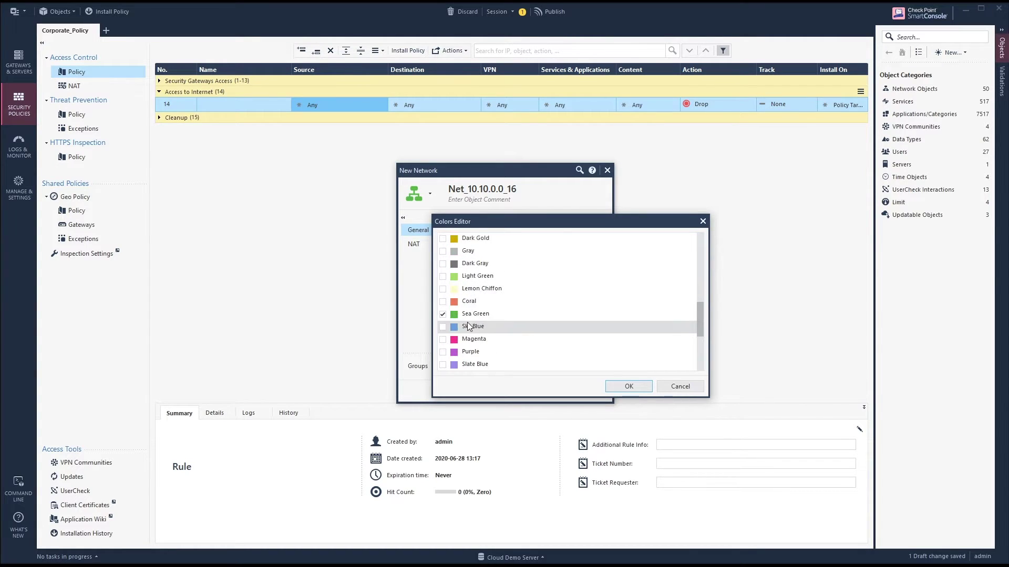
{"action": "left_click", "coordinate": [462, 315]}
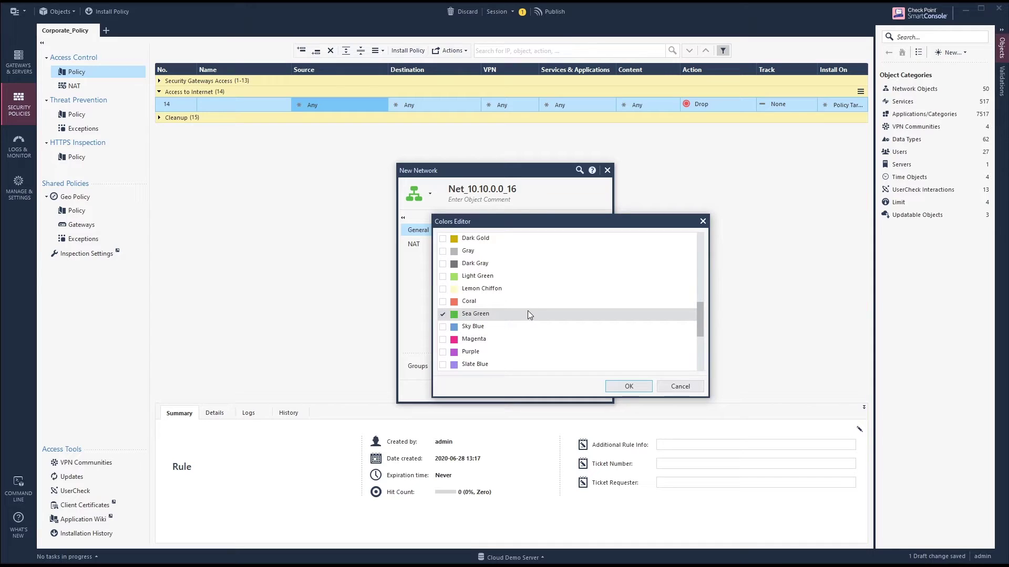
{"action": "left_click", "coordinate": [629, 386]}
- Give the network object the comment "Client Network" and add the tag "client network"
{"action": "left_click", "coordinate": [510, 198]}
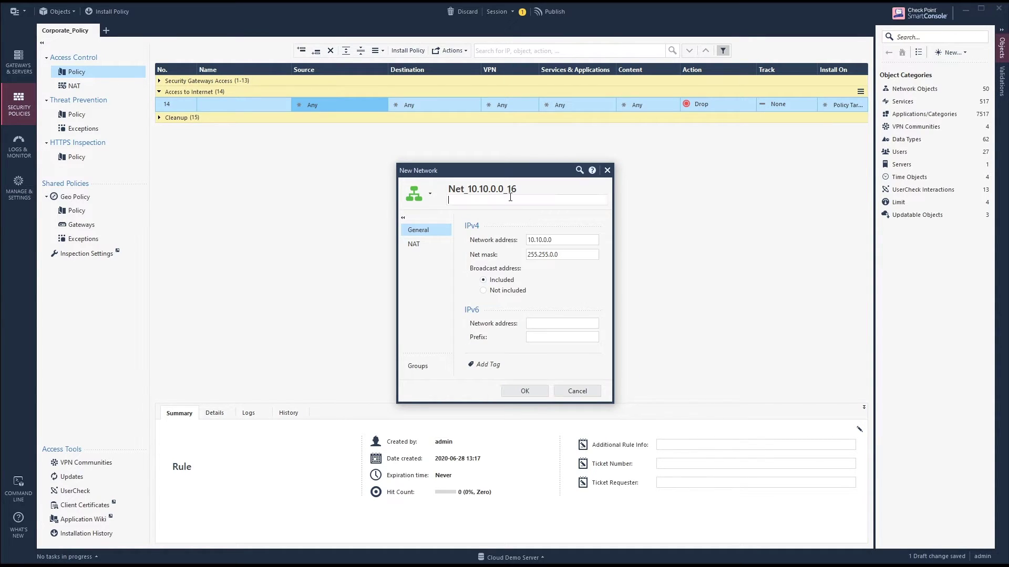
{"action": "type", "text": "Client Network"}
{"action": "left_click", "coordinate": [481, 364]}
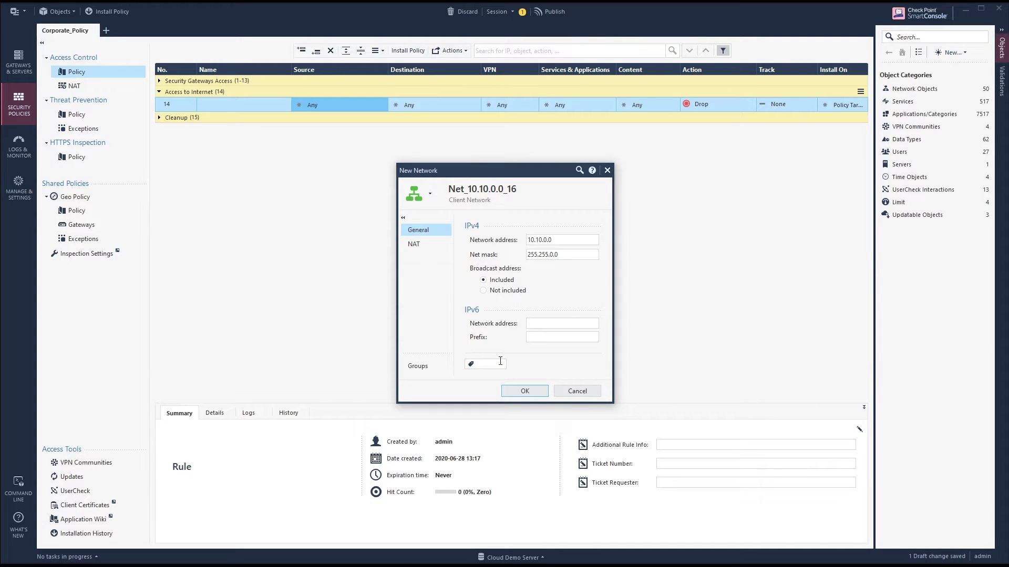
{"action": "type", "text": "client "}
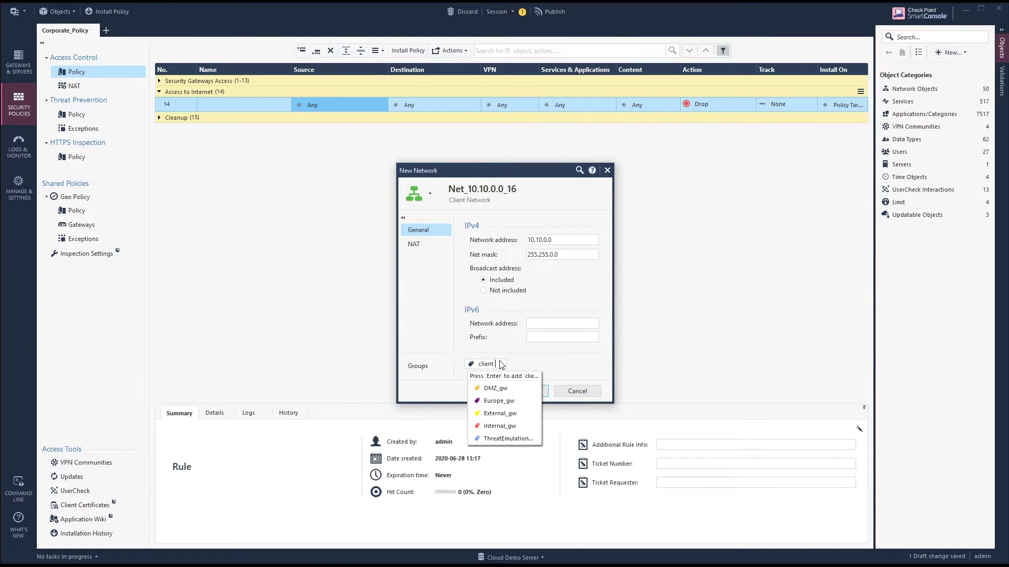
{"action": "type", "text": "network"}
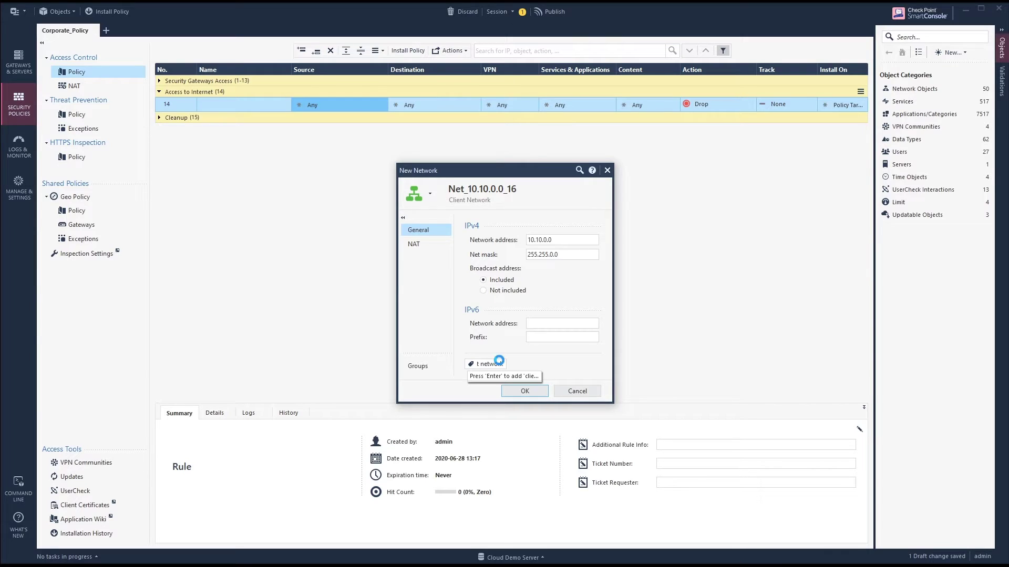
{"action": "key", "text": "Return"}
{"action": "mouse_move", "coordinate": [541, 370]}
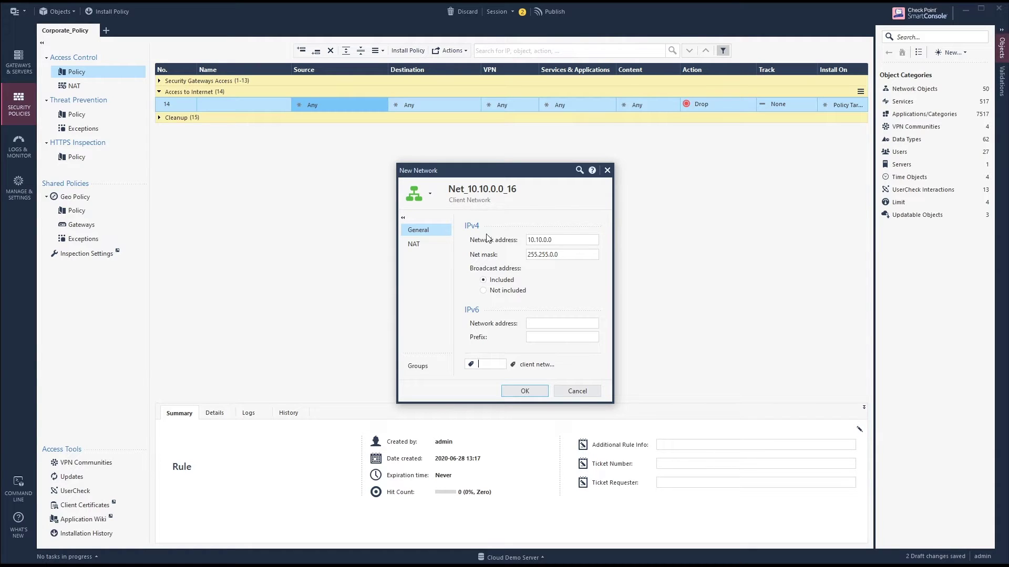
- Enable automatic address translation rules for the network, using Hide behind the gateway on all gateways, and save the object
{"action": "left_click", "coordinate": [427, 246]}
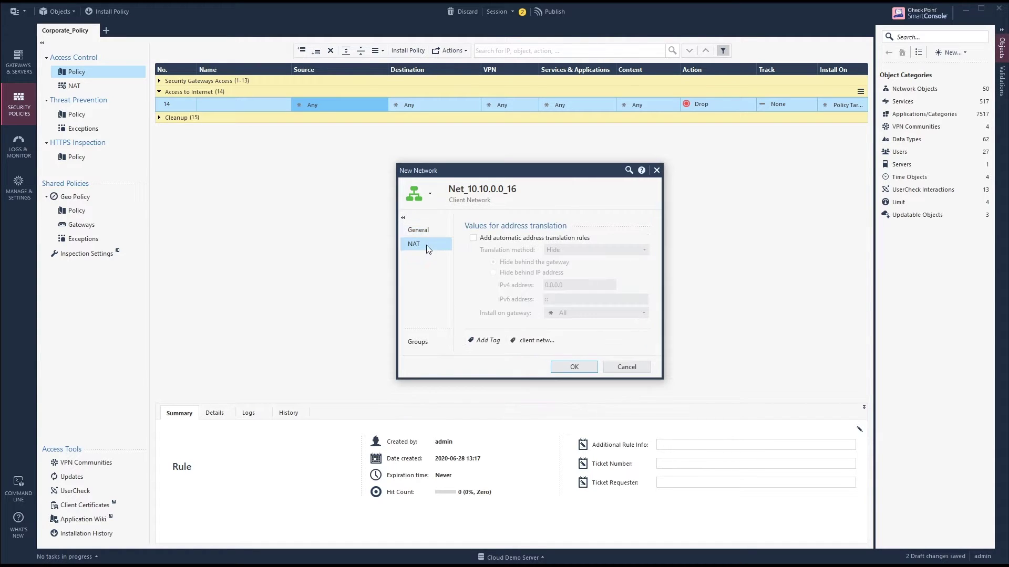
{"action": "left_click", "coordinate": [495, 238]}
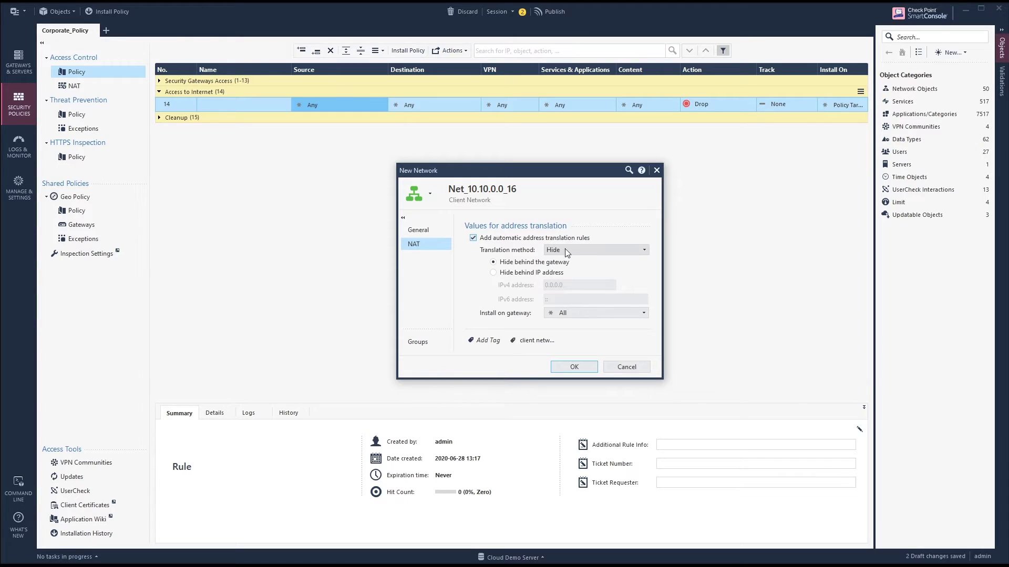
{"action": "left_click", "coordinate": [574, 368]}
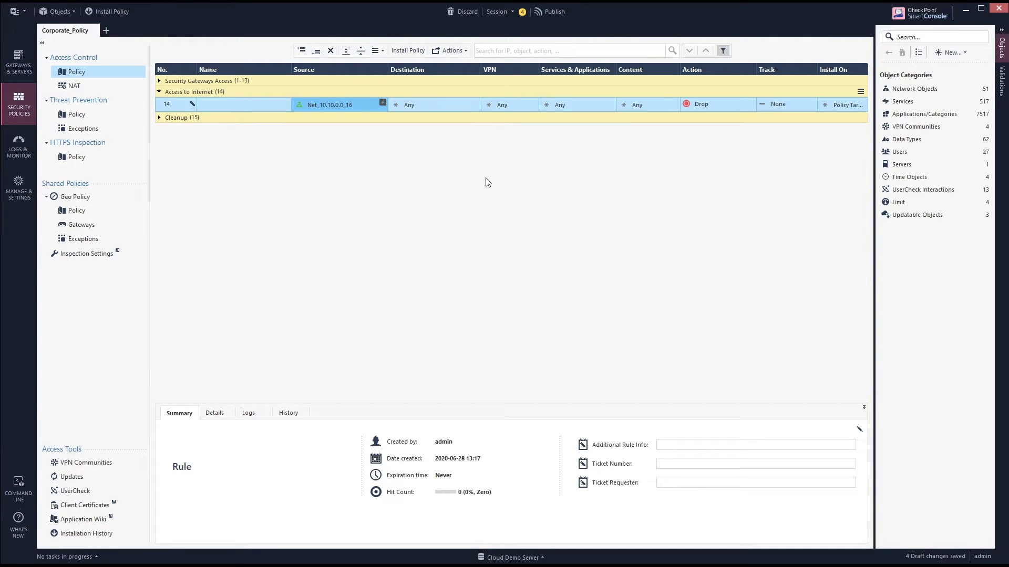
- Copy Net_10.10.0.0_16 from rule 14's source into its destination and negate the destination cell
{"action": "left_click", "coordinate": [450, 105]}
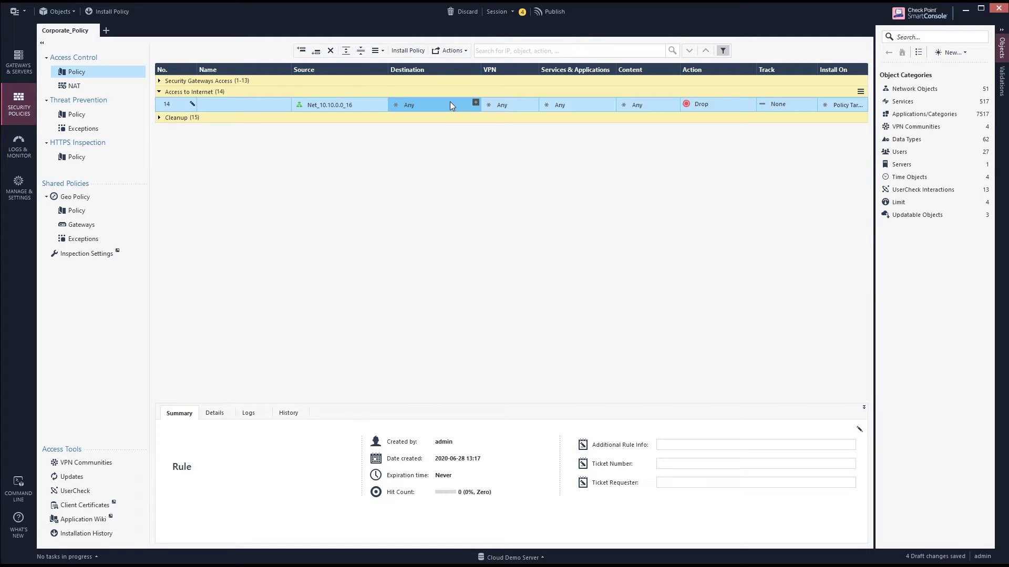
{"action": "left_click_drag", "start_coordinate": [357, 105], "coordinate": [437, 106]}
{"action": "right_click", "coordinate": [437, 105]}
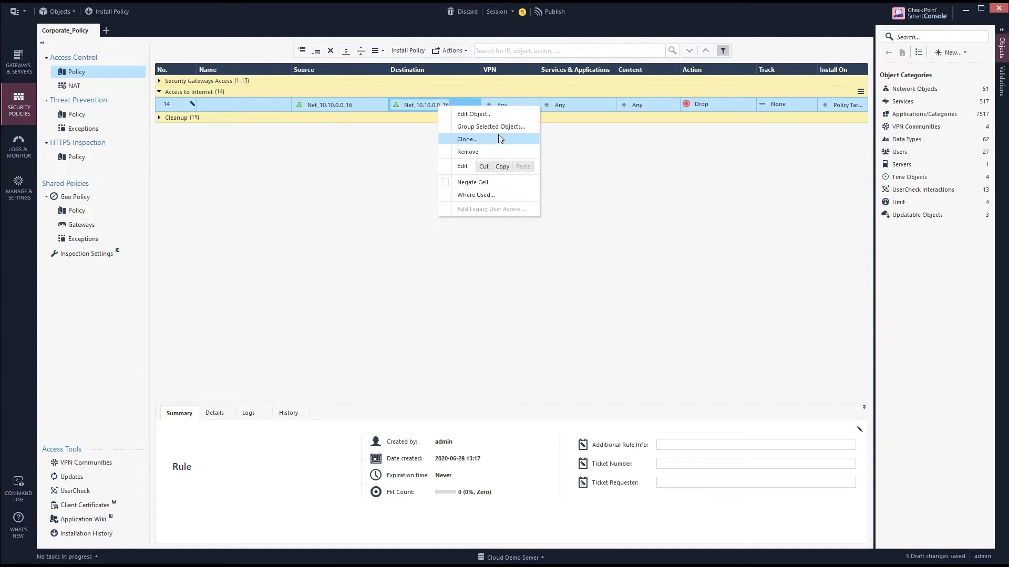
{"action": "left_click", "coordinate": [497, 183]}
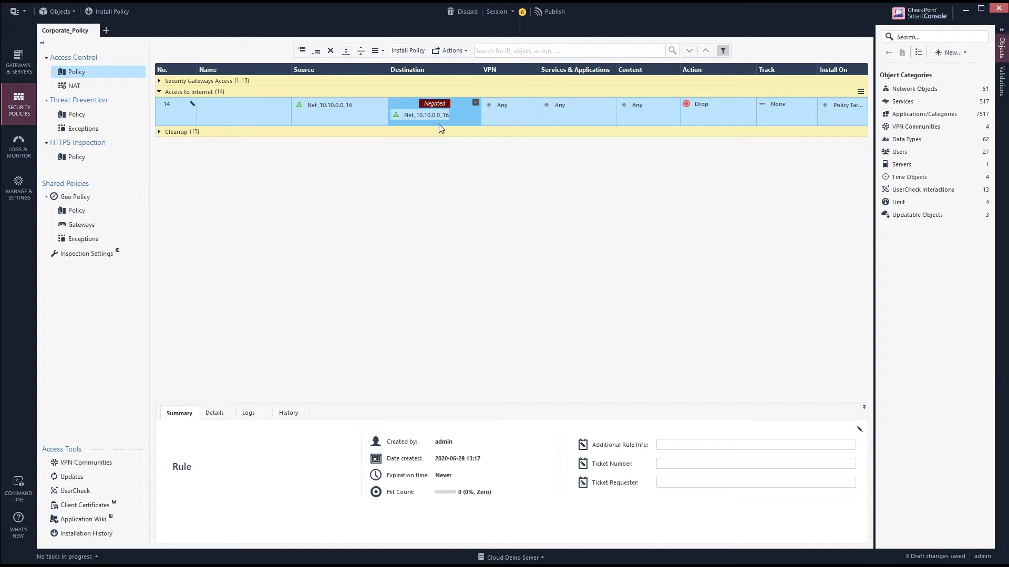
{"action": "mouse_move", "coordinate": [440, 117]}
- Remove the negated Net_10.10.0.0_16 network from rule 14's destination
{"action": "left_click", "coordinate": [323, 104]}
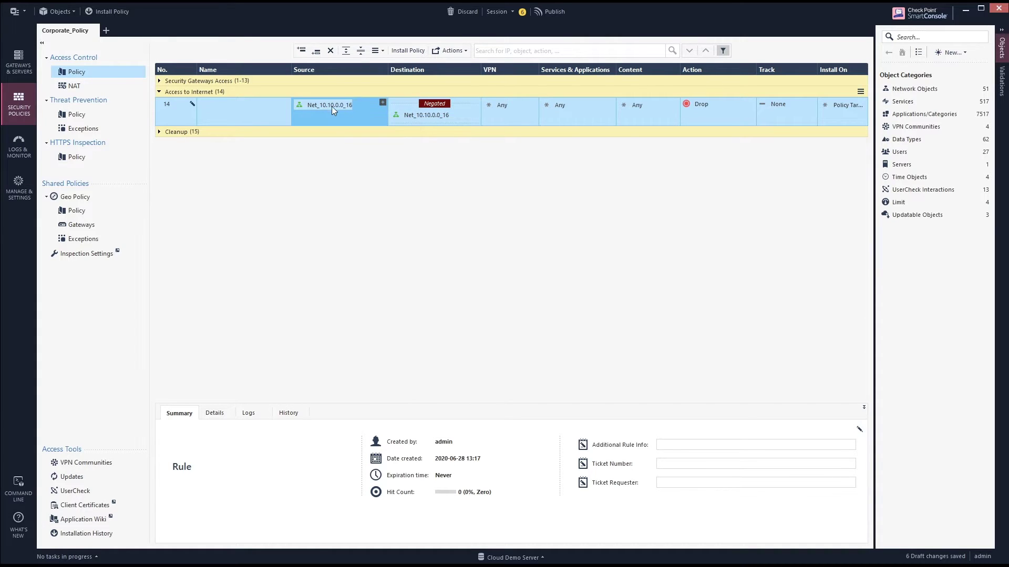
{"action": "mouse_move", "coordinate": [423, 117]}
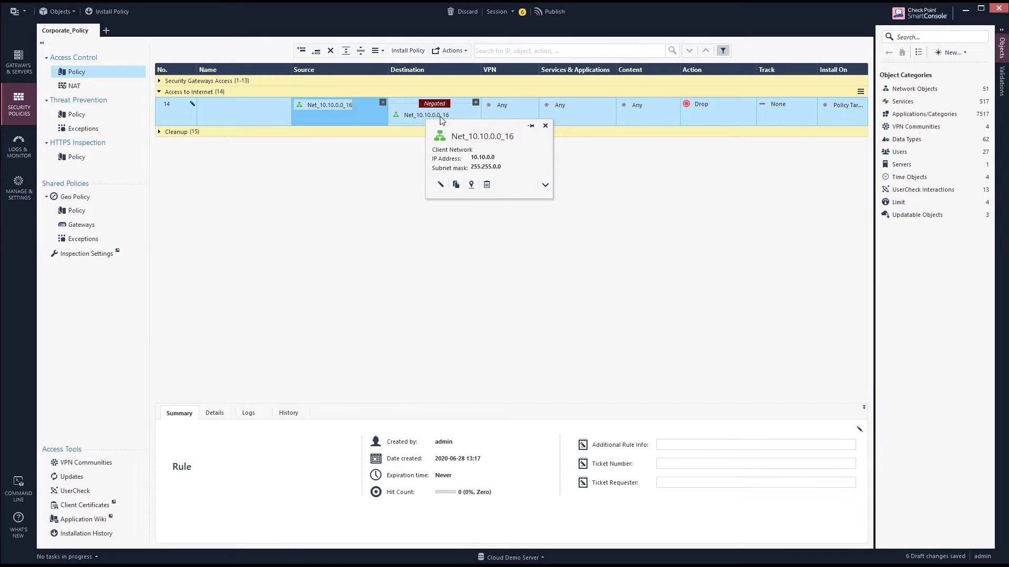
{"action": "left_click", "coordinate": [442, 112]}
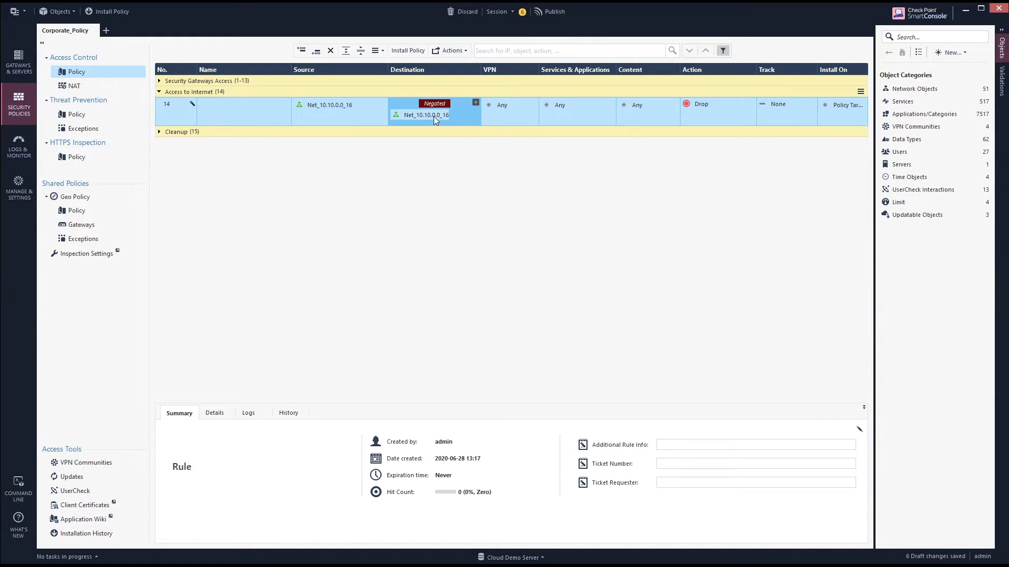
{"action": "mouse_move", "coordinate": [434, 117]}
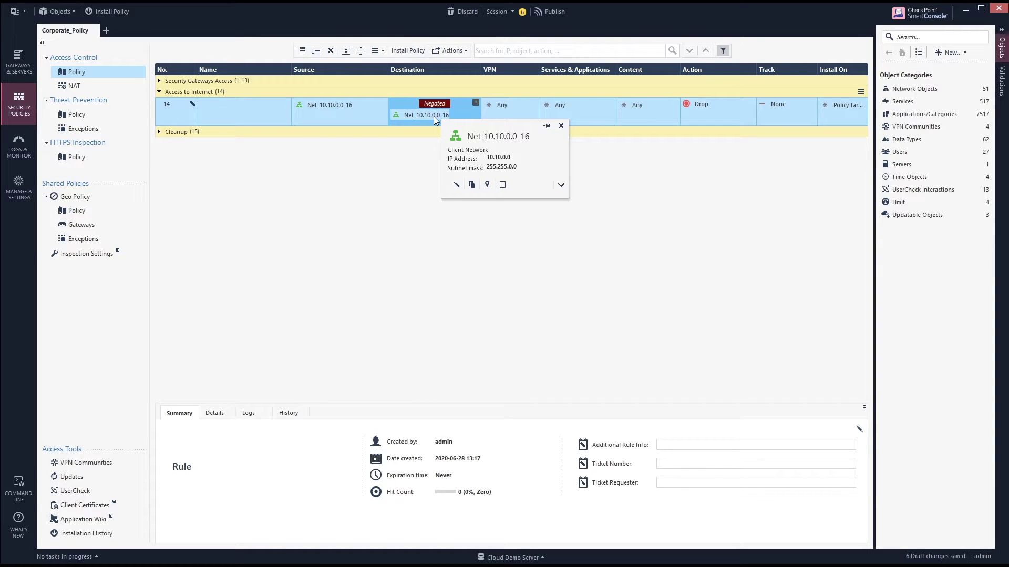
{"action": "key", "text": "Delete"}
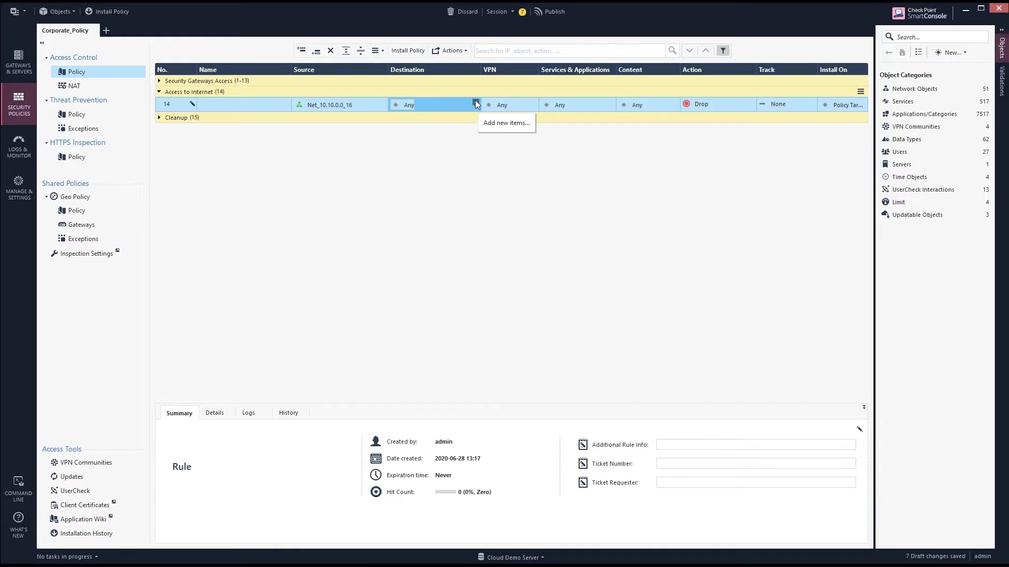
- Open the Corporate-Cluster gateway object and view the settings of its external interface eth0 in network management
{"action": "left_click", "coordinate": [912, 89]}
{"action": "left_click", "coordinate": [911, 92]}
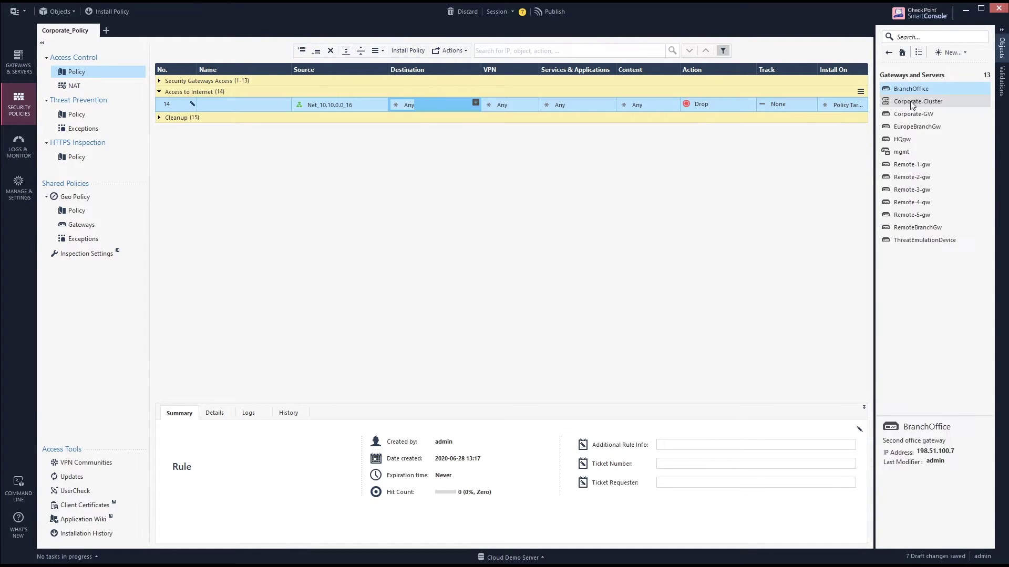
{"action": "left_click", "coordinate": [910, 101]}
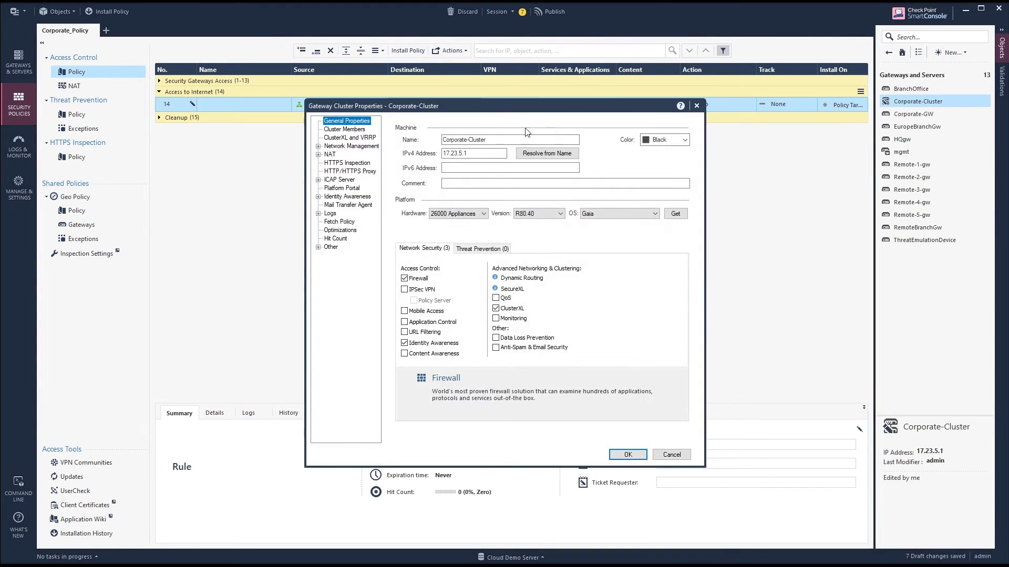
{"action": "left_click", "coordinate": [375, 147]}
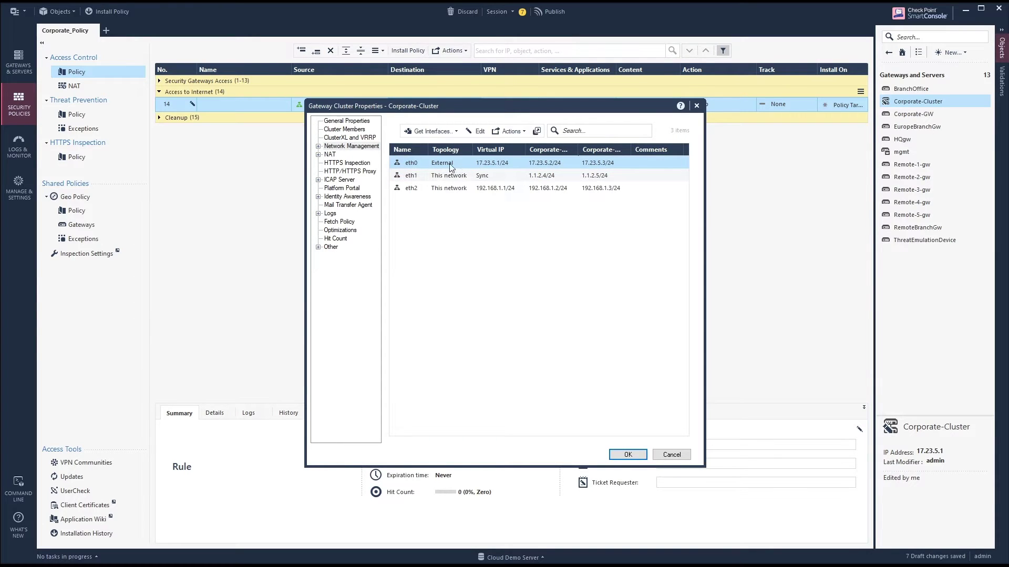
{"action": "left_click", "coordinate": [477, 132]}
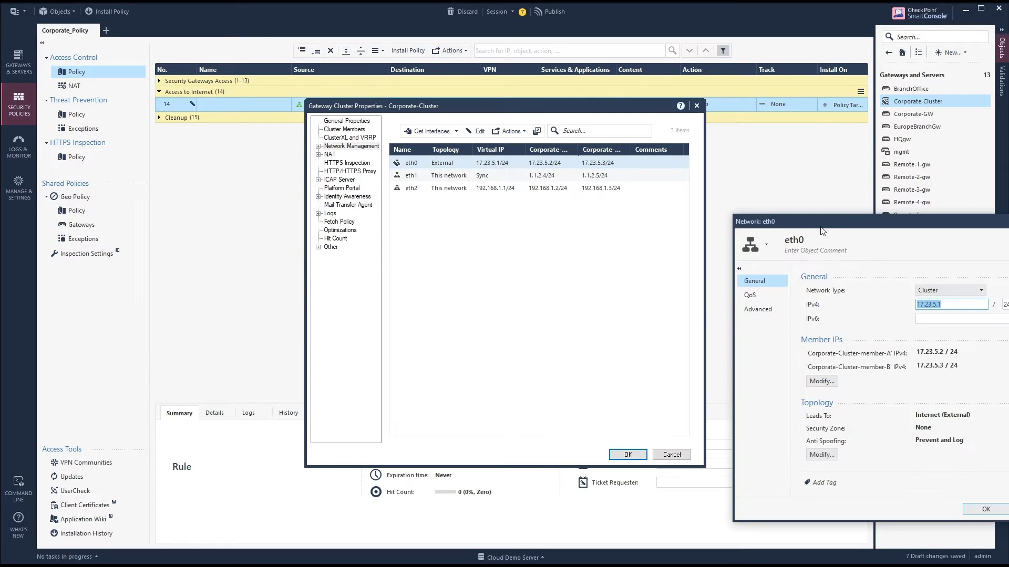
{"action": "left_click_drag", "start_coordinate": [727, 206], "coordinate": [640, 157]}
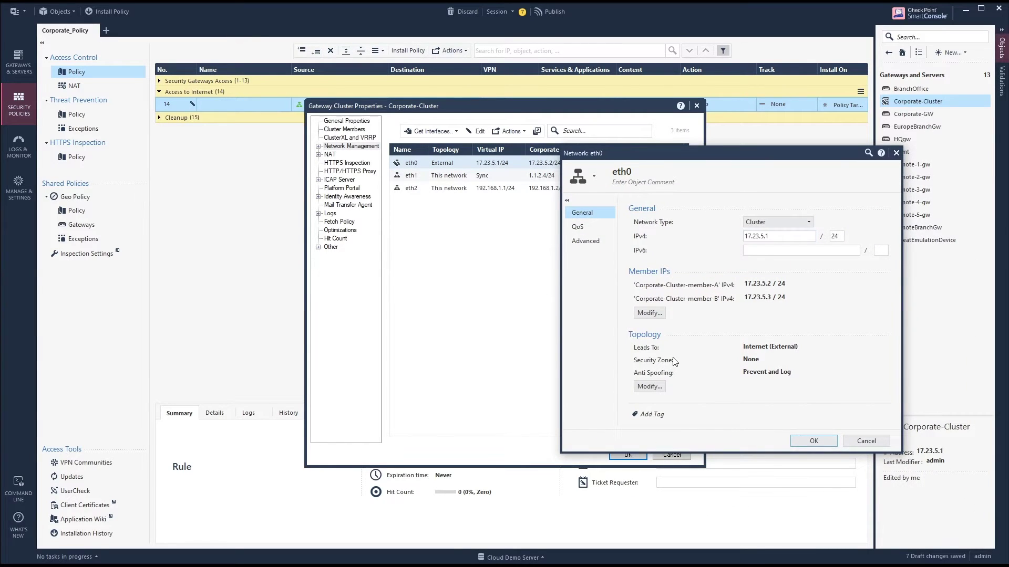
- Try to set eth0's security zone according to topology (ExternalZone), and discard the interface and cluster edits
{"action": "left_click", "coordinate": [649, 386]}
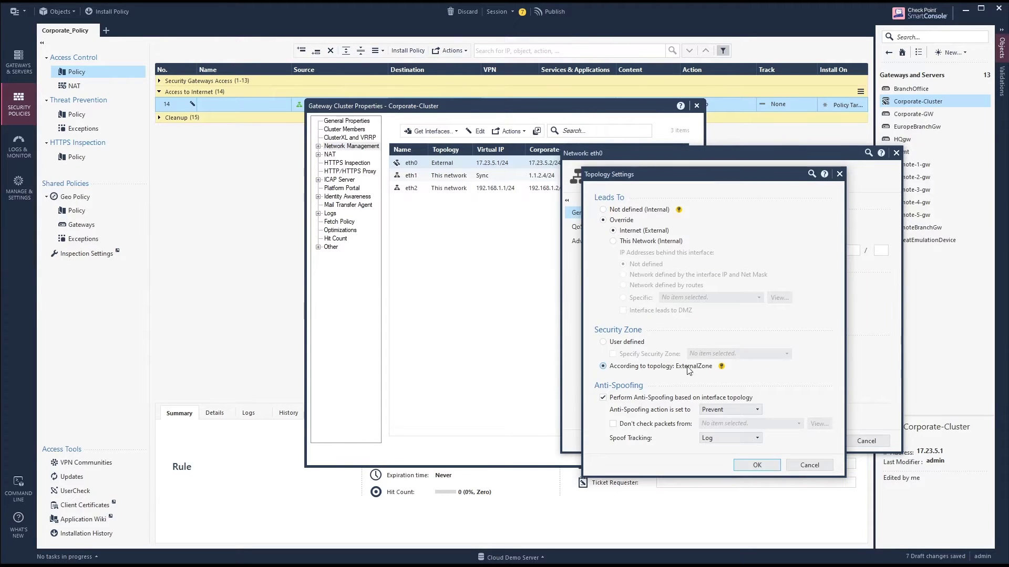
{"action": "left_click", "coordinate": [604, 367]}
{"action": "left_click", "coordinate": [810, 465]}
{"action": "left_click", "coordinate": [935, 403]}
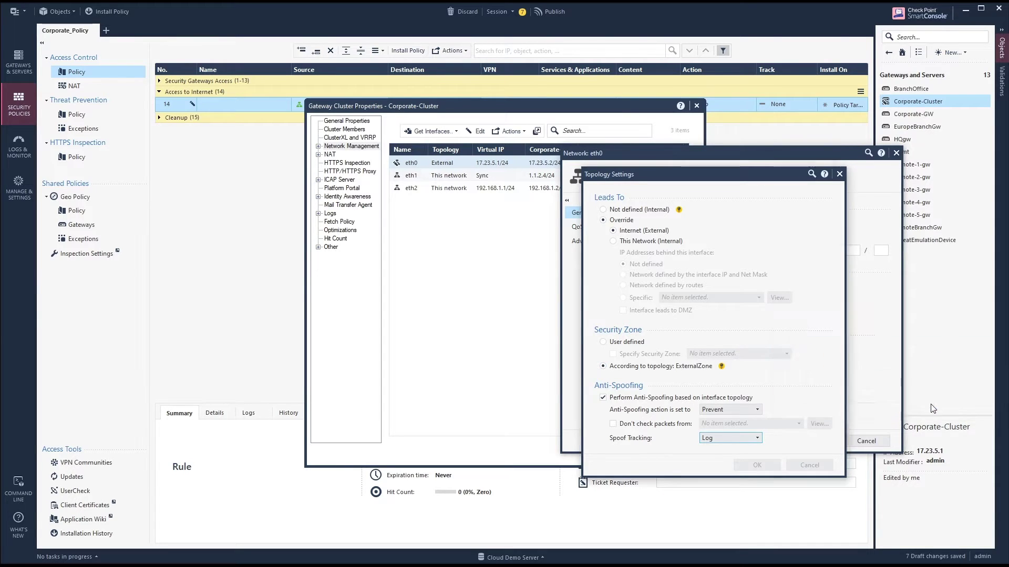
{"action": "left_click", "coordinate": [866, 441]}
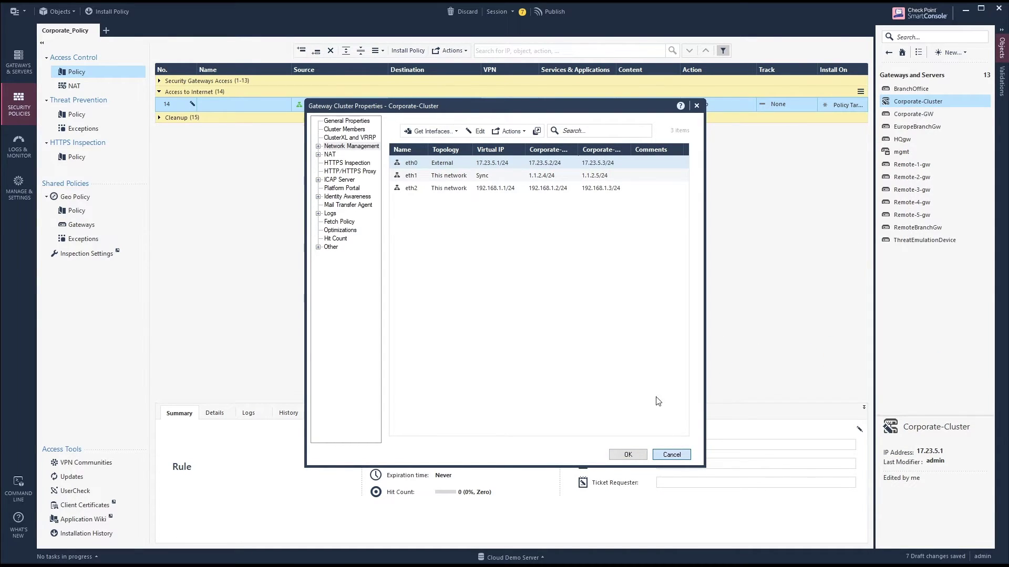
{"action": "left_click", "coordinate": [673, 454]}
- Try ExternalZone as the destination of rule 14 and remove it again
{"action": "left_click", "coordinate": [476, 103]}
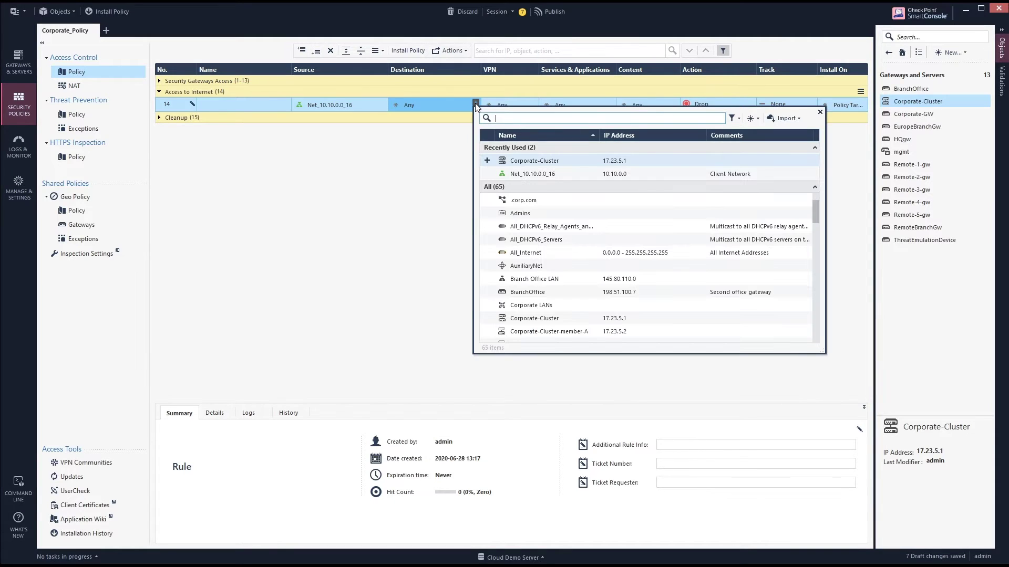
{"action": "type", "text": "extern"}
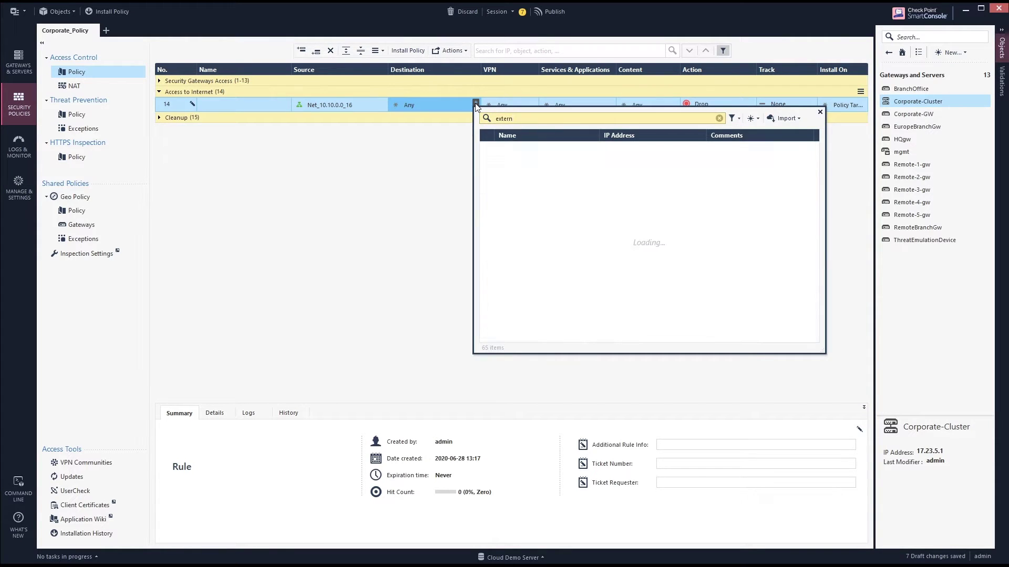
{"action": "left_click", "coordinate": [491, 150]}
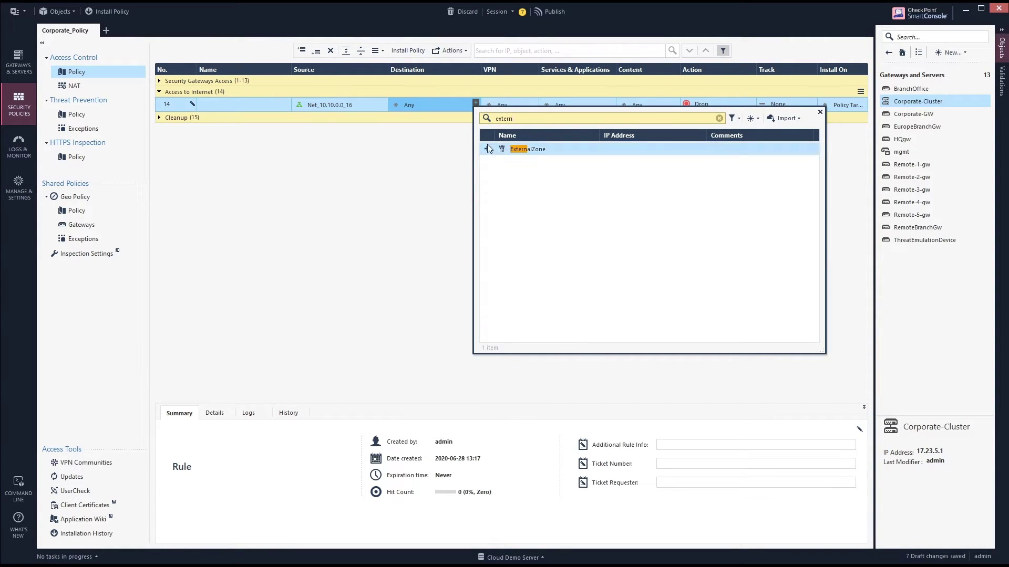
{"action": "left_click", "coordinate": [487, 149]}
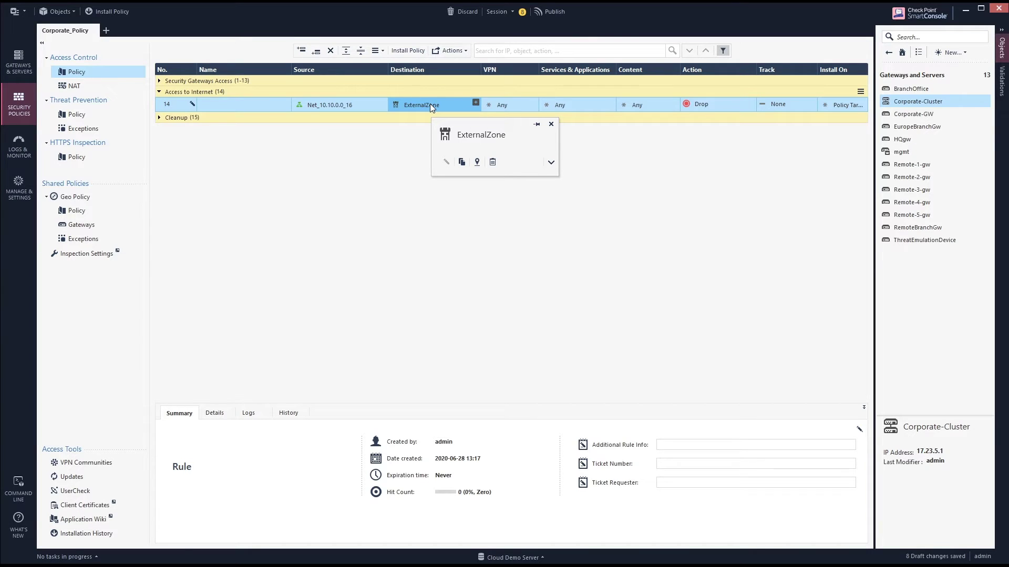
{"action": "key", "text": "Delete"}
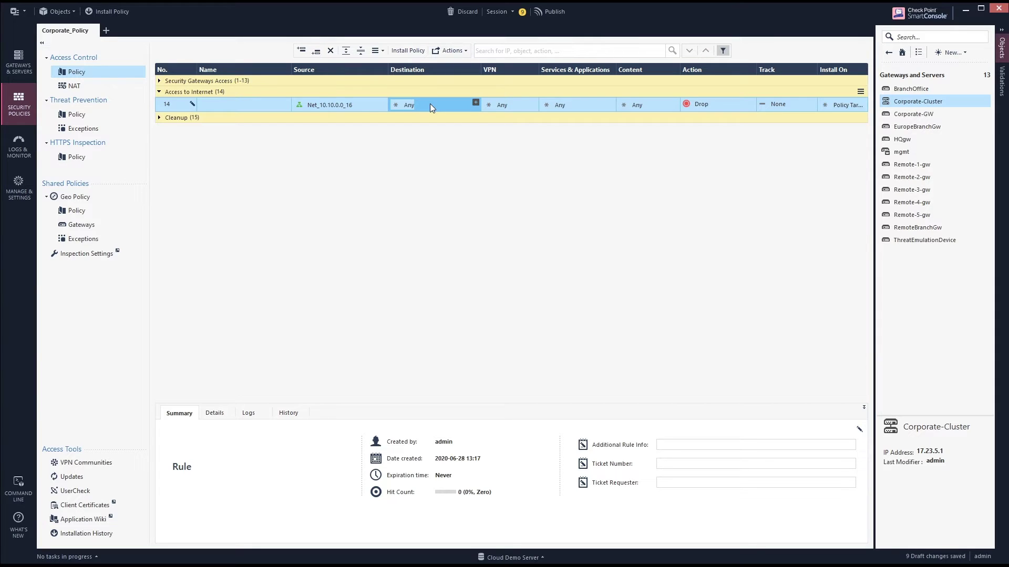
- Add the Internet network object to rule 14's destination and look at the object's properties
{"action": "left_click", "coordinate": [477, 104]}
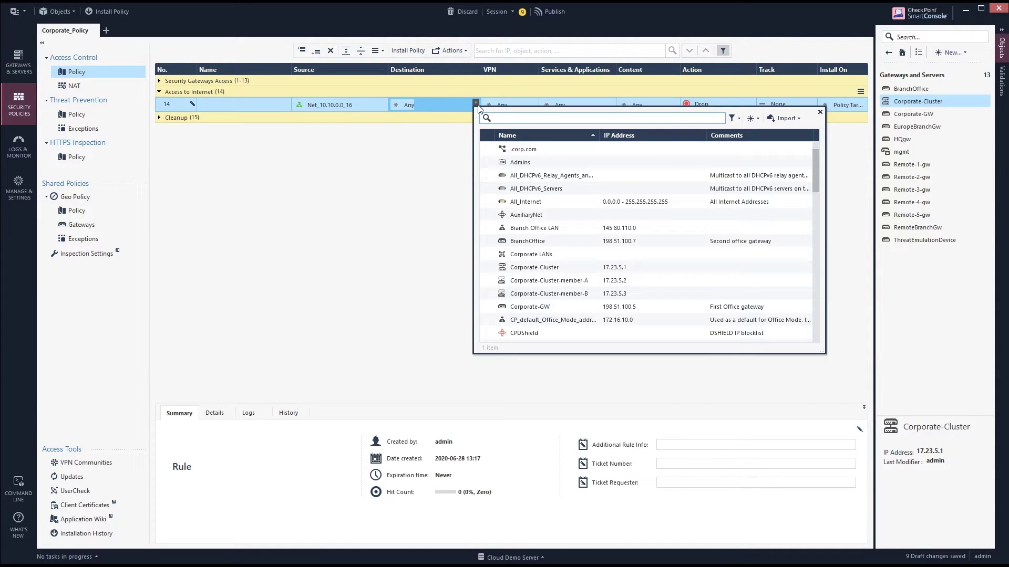
{"action": "type", "text": "in"}
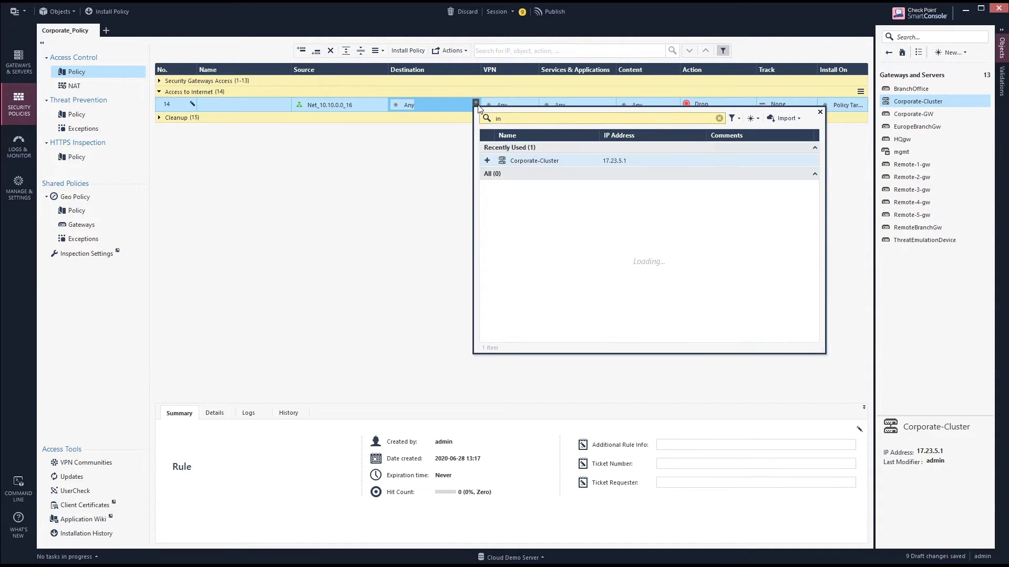
{"action": "type", "text": "ter"}
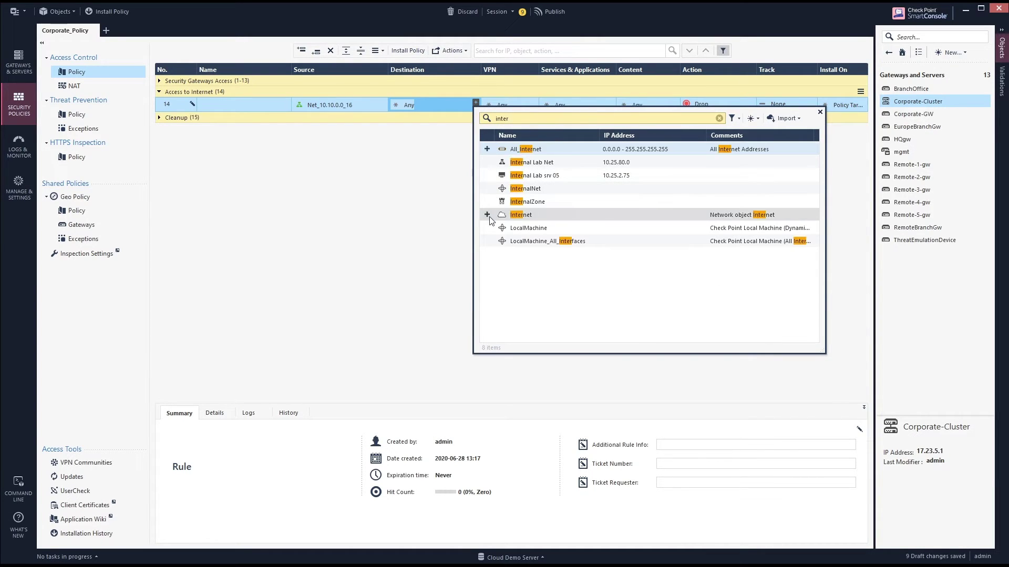
{"action": "left_click", "coordinate": [487, 215]}
{"action": "left_click", "coordinate": [441, 166]}
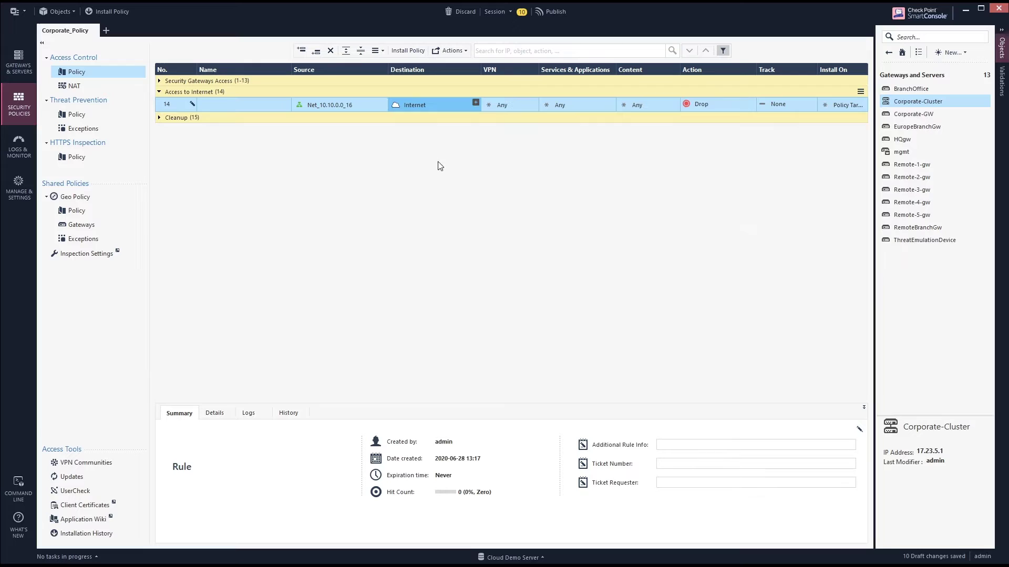
{"action": "double_click", "coordinate": [413, 105]}
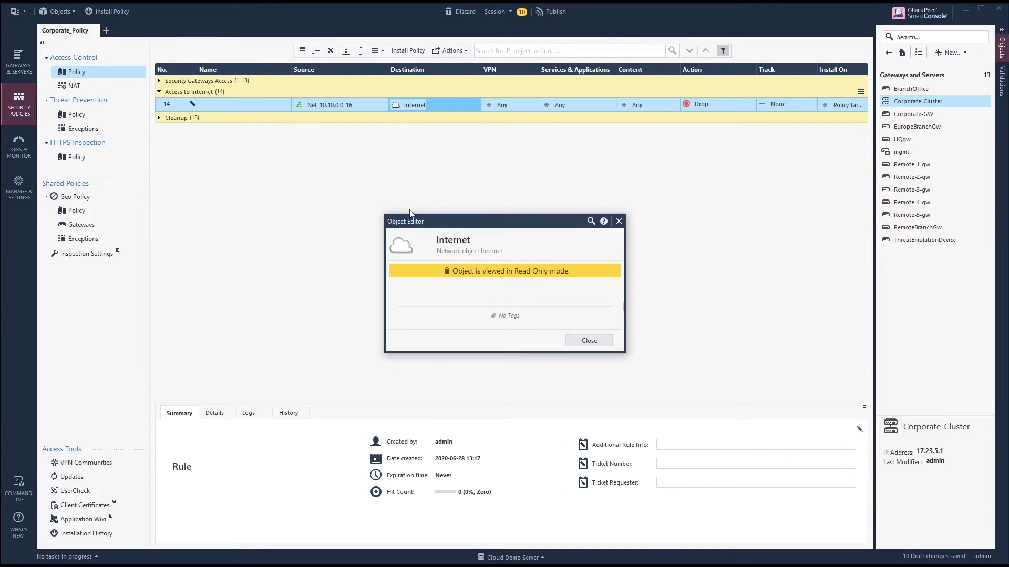
{"action": "left_click", "coordinate": [603, 343]}
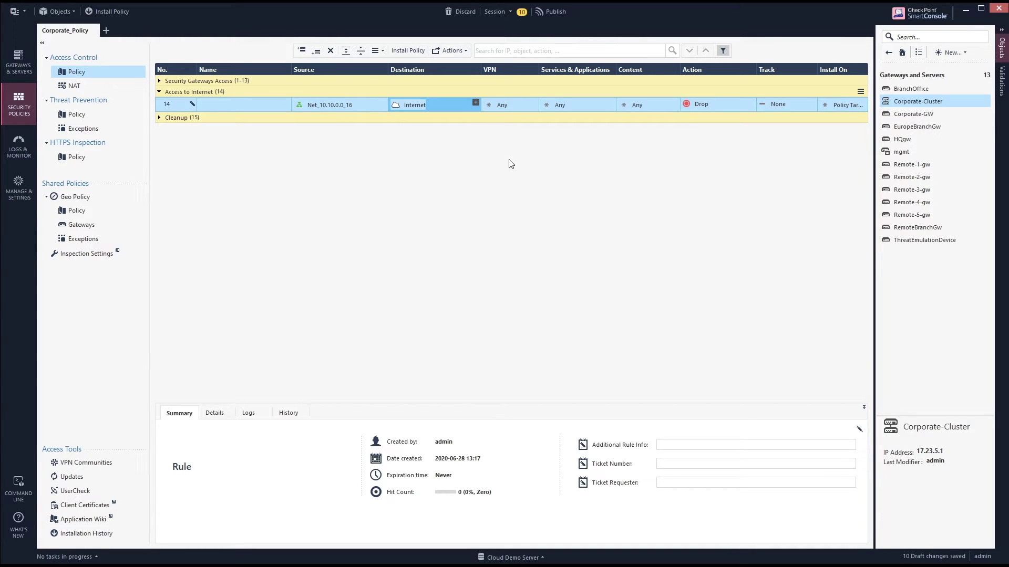
- Set rule 14's action to Accept and its tracking to Log
{"action": "left_click", "coordinate": [696, 107]}
{"action": "left_click", "coordinate": [699, 113]}
{"action": "left_click", "coordinate": [707, 111]}
{"action": "left_click", "coordinate": [778, 104]}
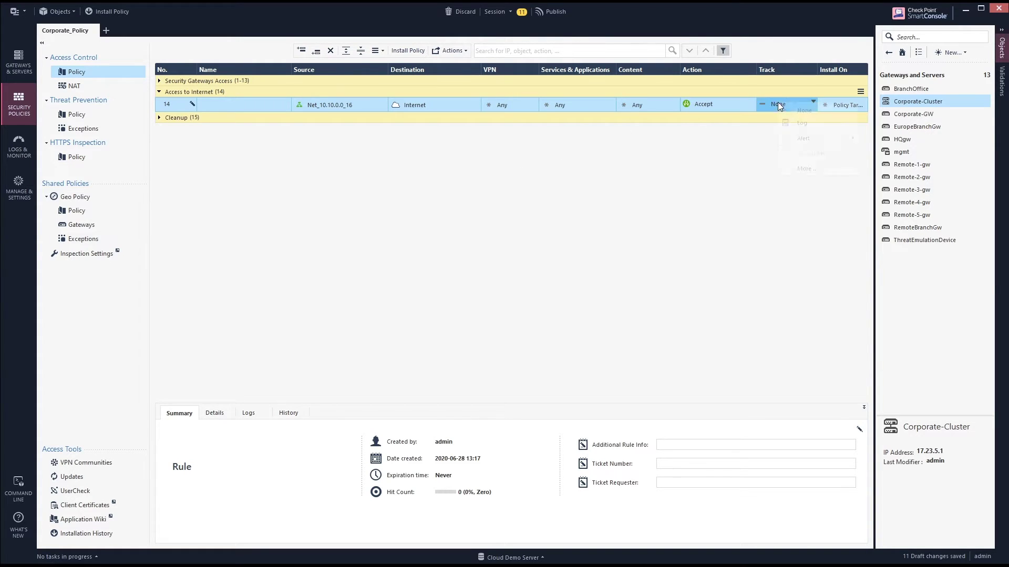
{"action": "left_click", "coordinate": [777, 103]}
{"action": "left_click", "coordinate": [805, 122]}
- Find services by ports 443 and 80, add https and http to rule 14, and publish the session's changes
{"action": "left_click", "coordinate": [610, 103]}
{"action": "type", "text": "4"}
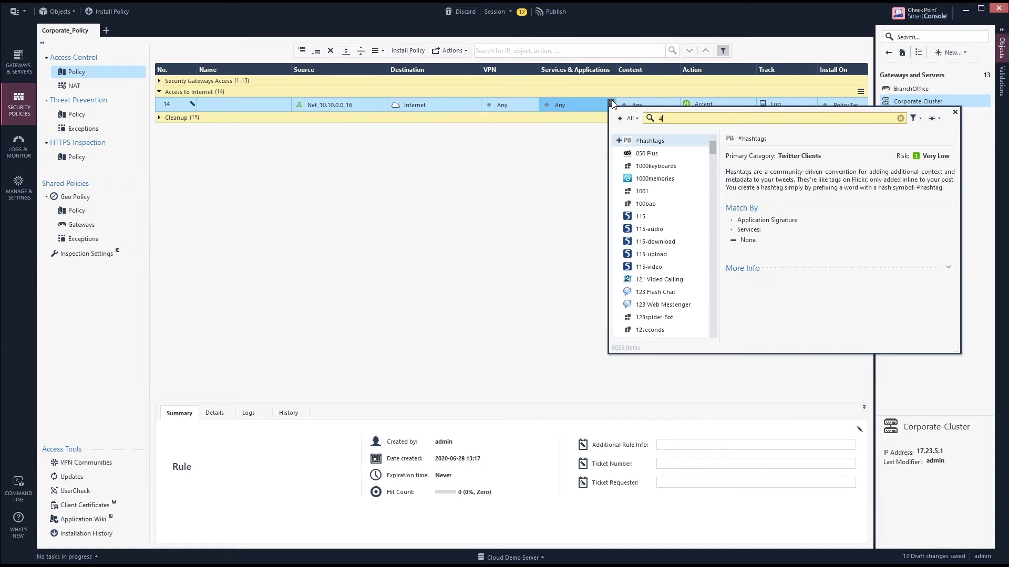
{"action": "type", "text": "43"}
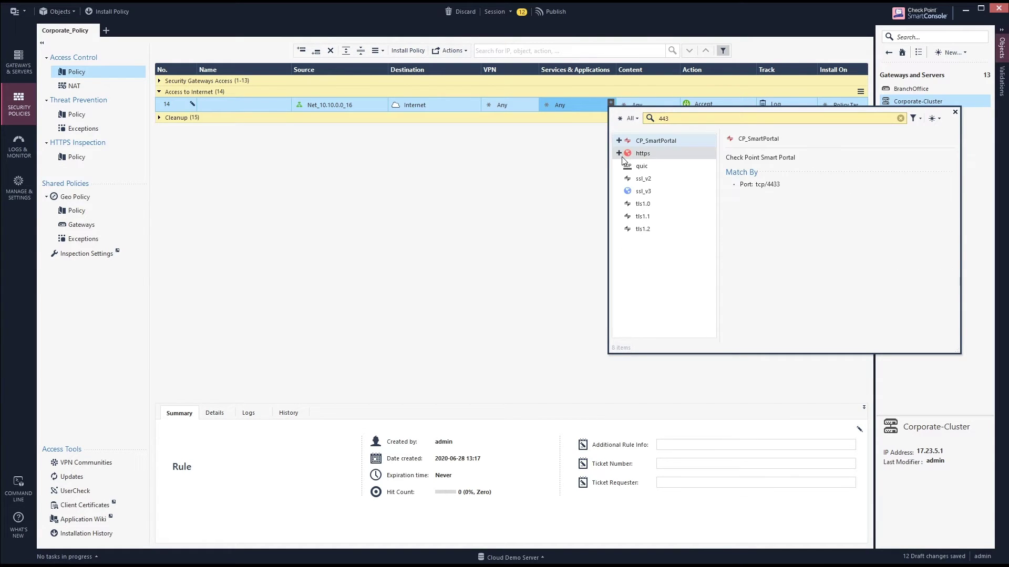
{"action": "left_click", "coordinate": [618, 153]}
{"action": "key", "text": "ctrl+a"}
{"action": "type", "text": "80"}
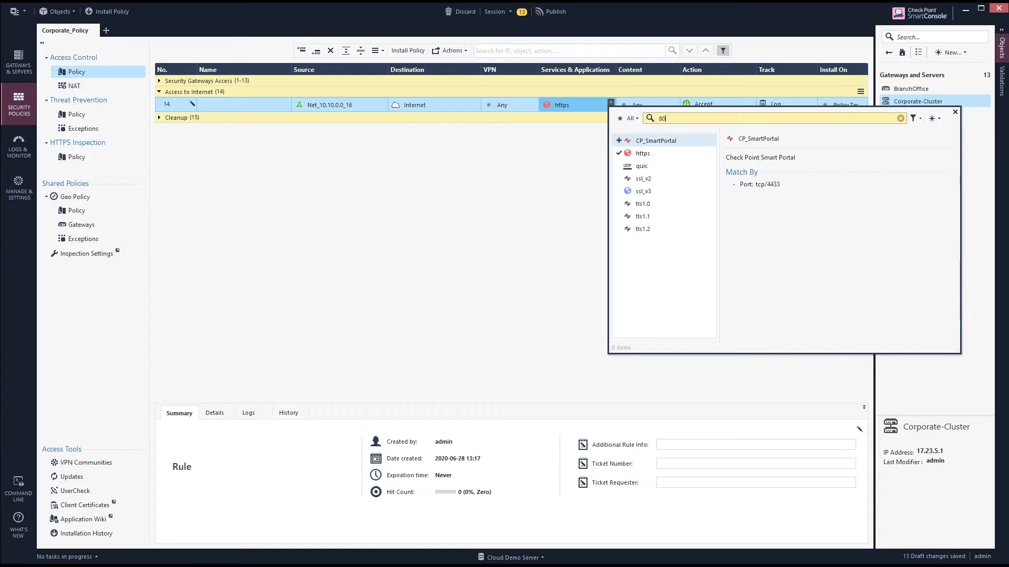
{"action": "left_click", "coordinate": [618, 141]}
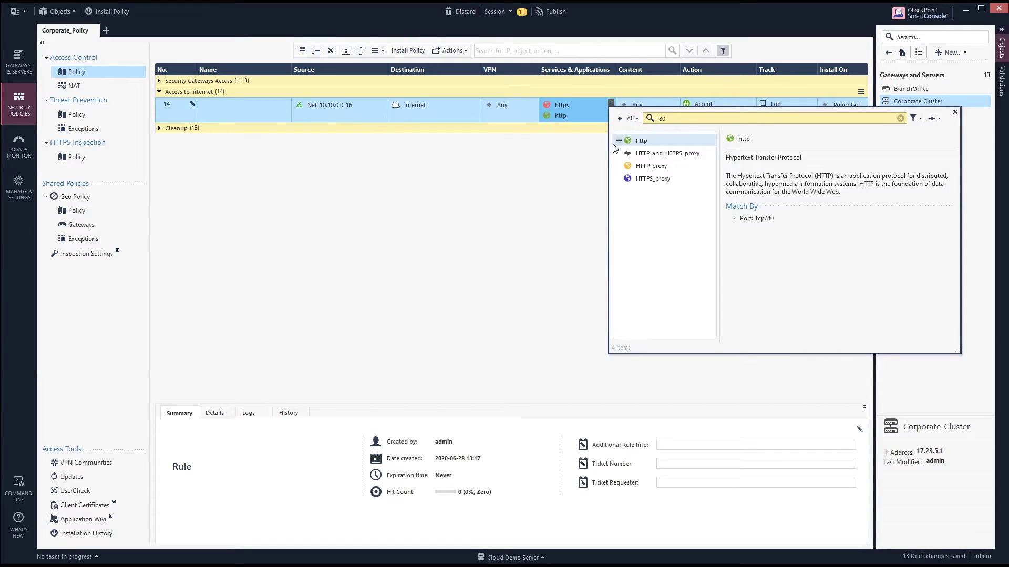
{"action": "left_click", "coordinate": [550, 11]}
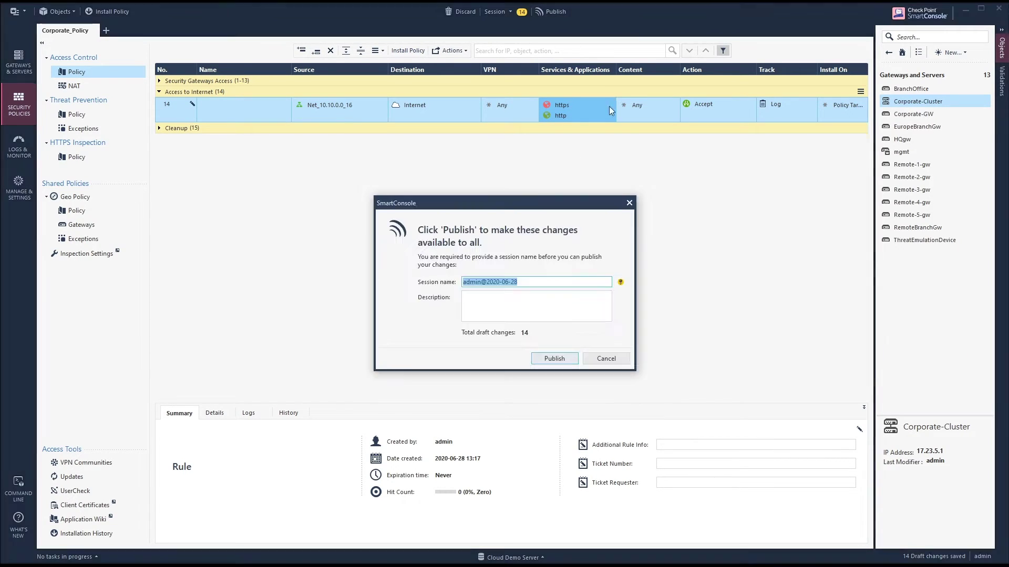
{"action": "left_click", "coordinate": [570, 357]}
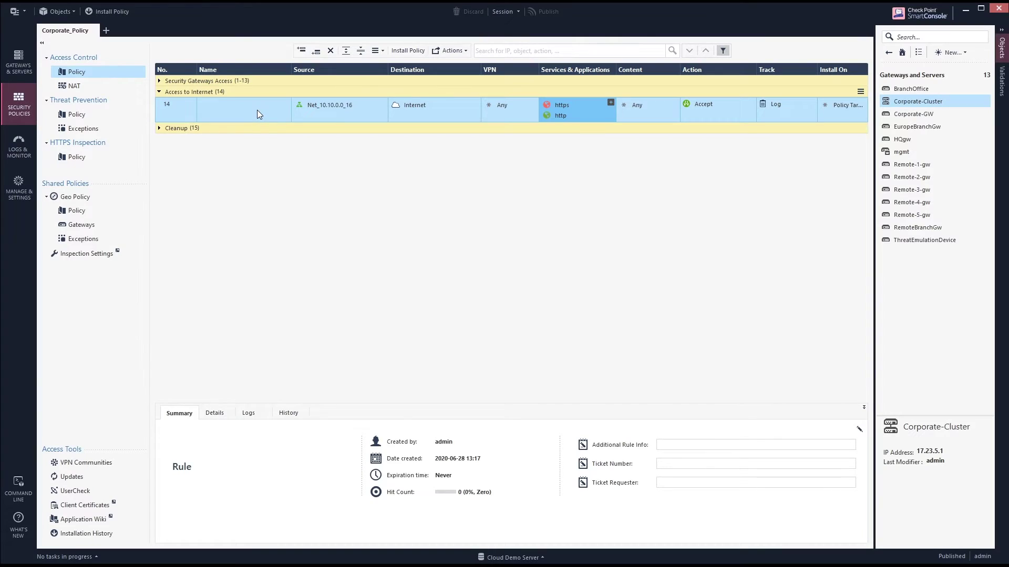
- Name rule 14 "Clients access to internet" and publish the change
{"action": "double_click", "coordinate": [257, 111]}
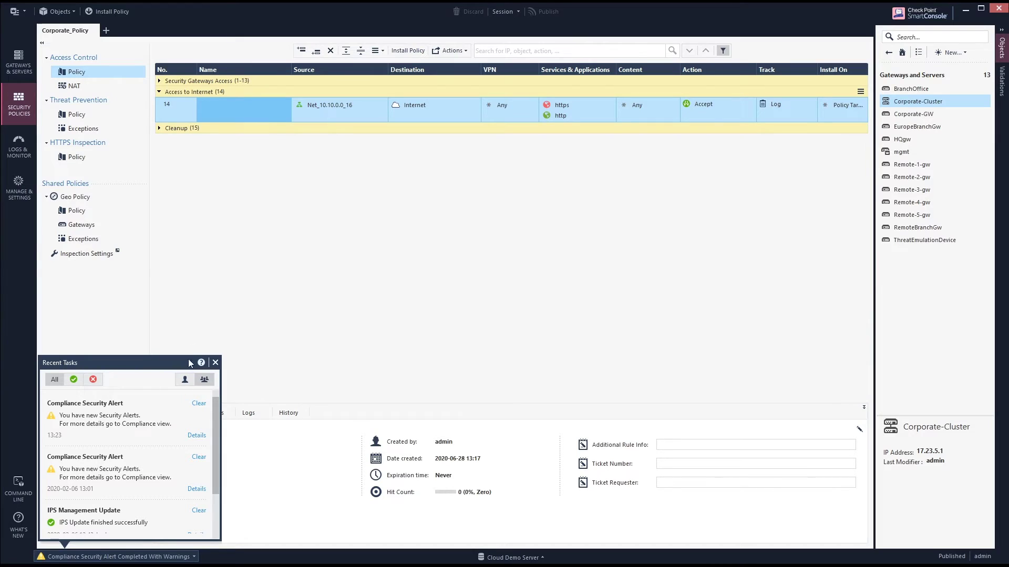
{"action": "left_click", "coordinate": [216, 362]}
{"action": "left_click", "coordinate": [255, 109]}
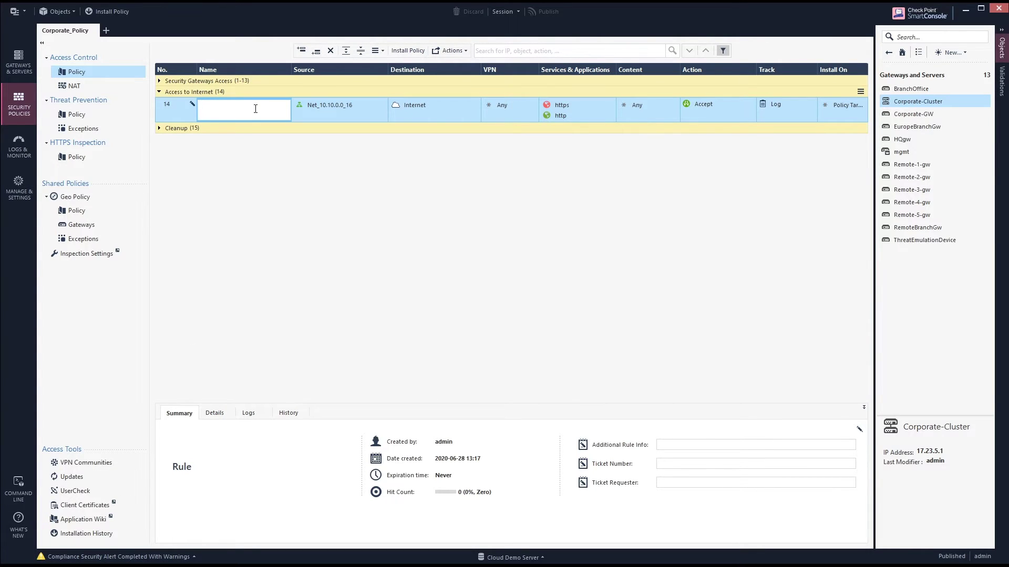
{"action": "type", "text": "Clients acces"}
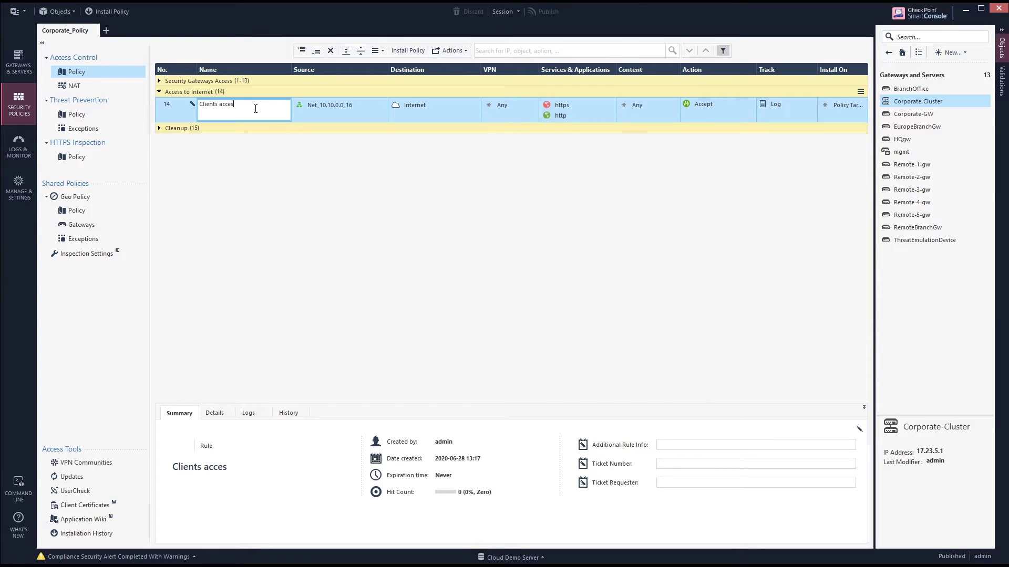
{"action": "type", "text": "s to internet"}
{"action": "left_click", "coordinate": [313, 116]}
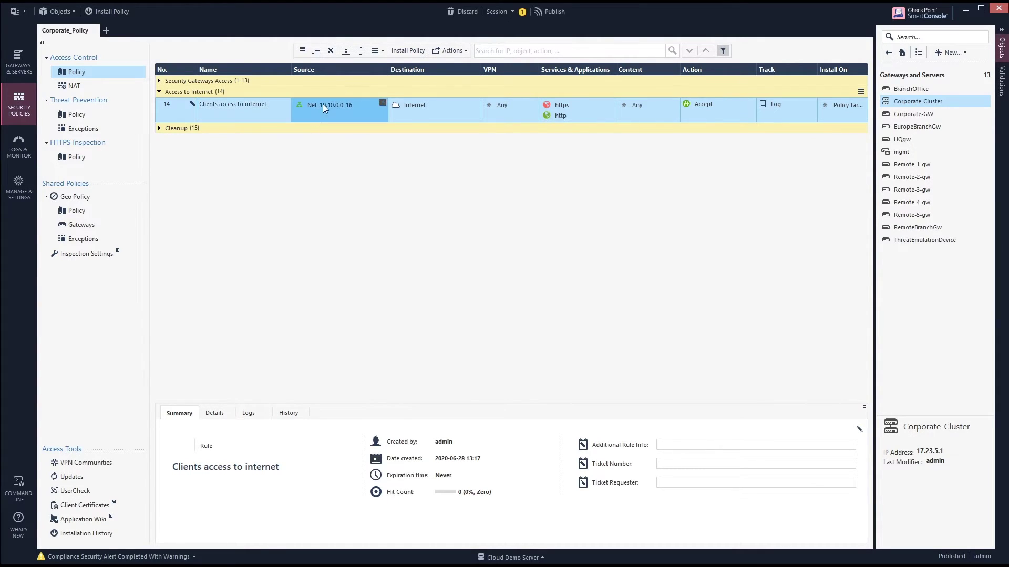
{"action": "left_click", "coordinate": [550, 11]}
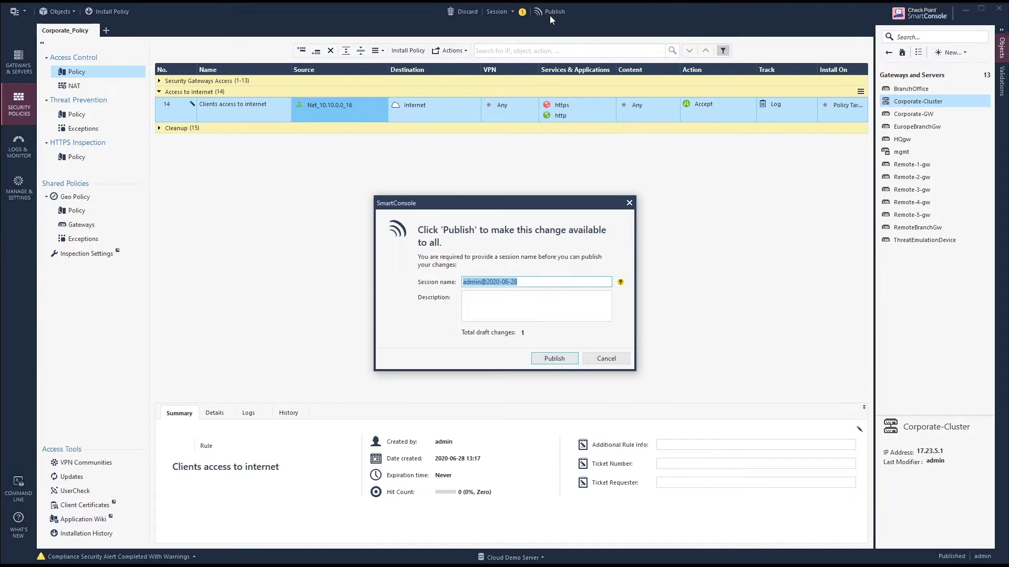
{"action": "left_click", "coordinate": [554, 359]}
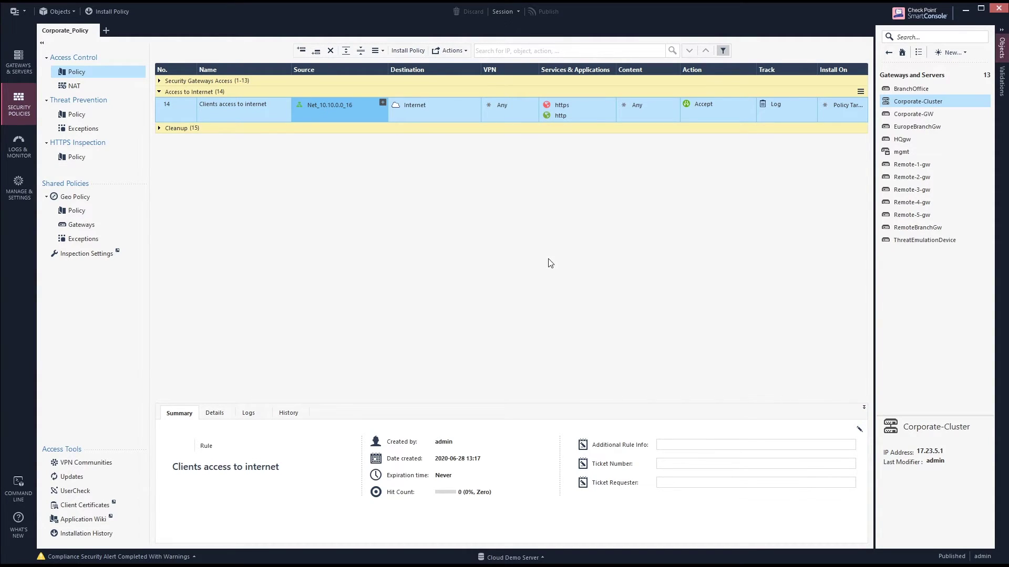
- Remove https and http from rule 14's services and start a new inline layer as the rule's action
{"action": "left_click", "coordinate": [565, 102]}
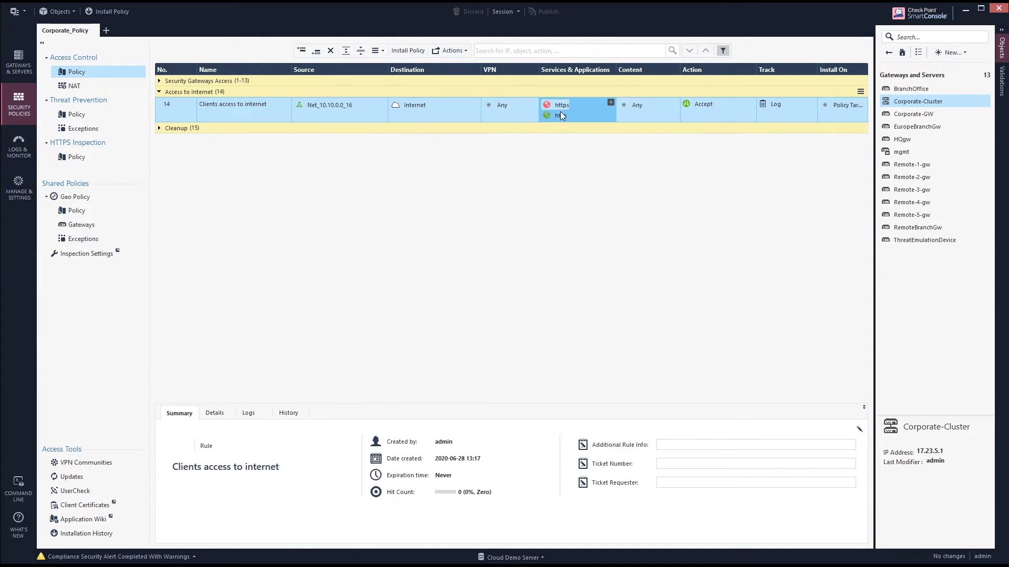
{"action": "key", "text": "Delete"}
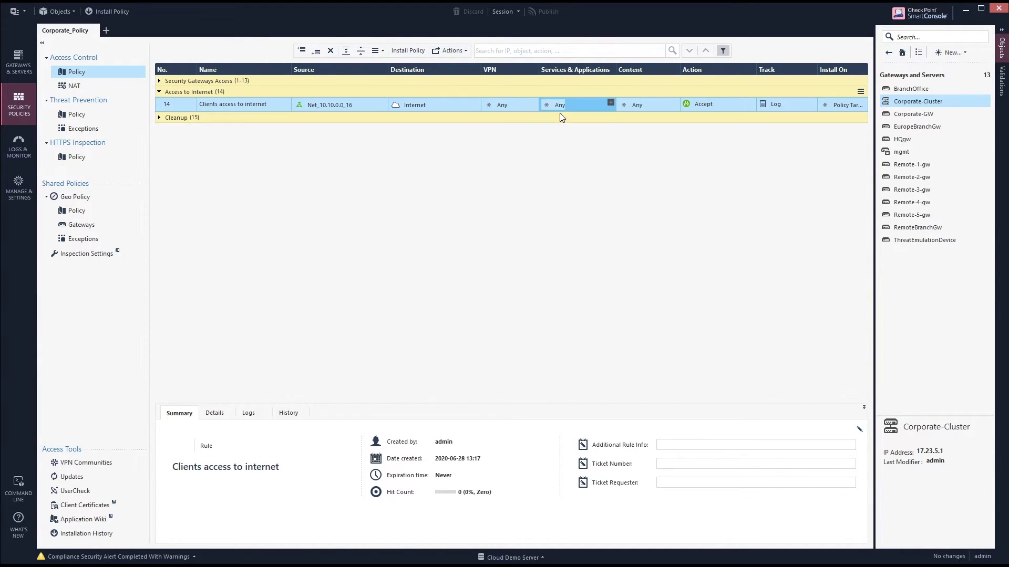
{"action": "left_click", "coordinate": [750, 103]}
{"action": "left_click", "coordinate": [752, 102]}
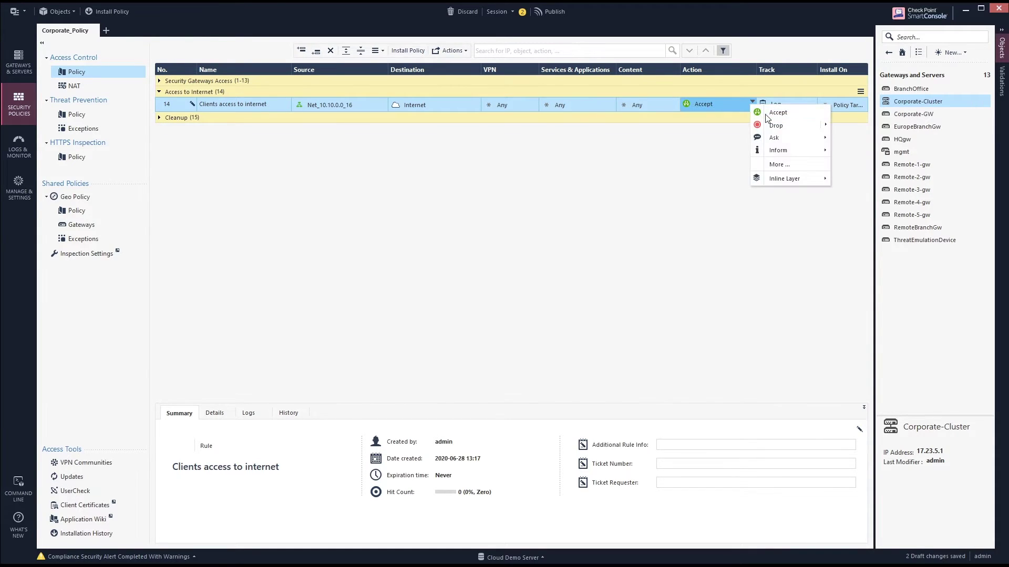
{"action": "mouse_move", "coordinate": [792, 185]}
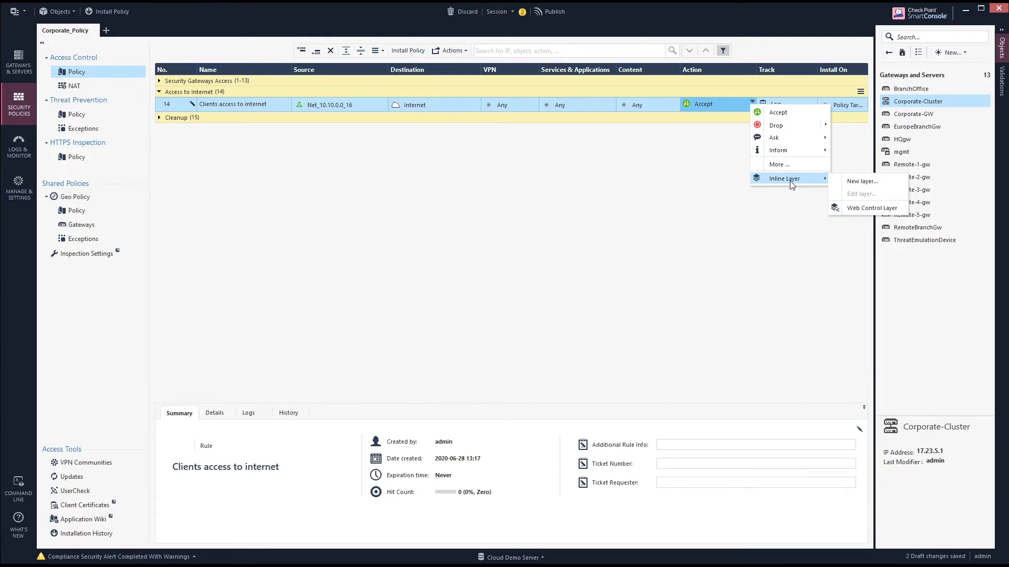
{"action": "left_click", "coordinate": [856, 182]}
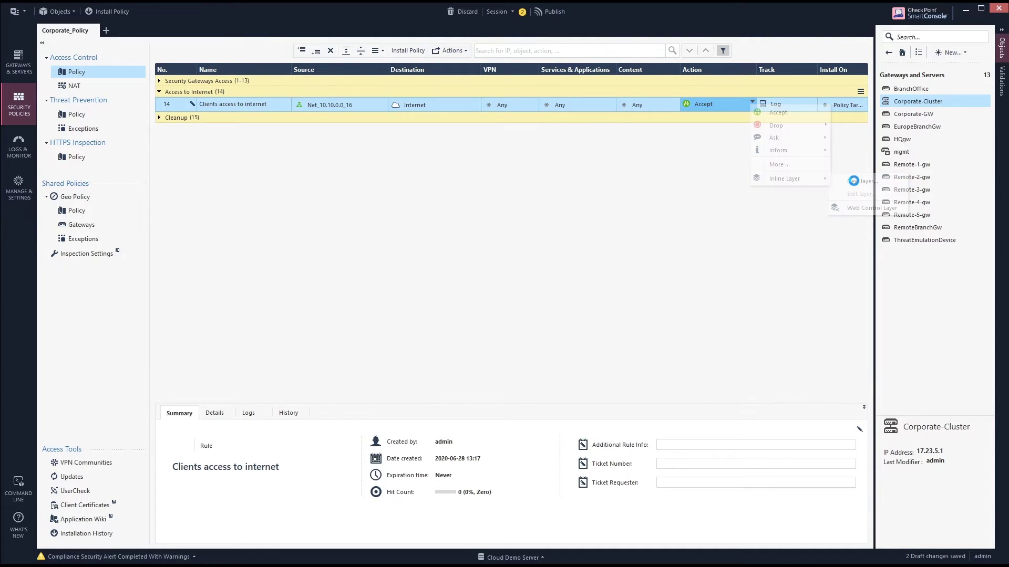
- Create the layer as Internet_access with Applications & URL Filtering enabled and sharing across multiple policies and rules allowed
{"action": "type", "text": "Interne"}
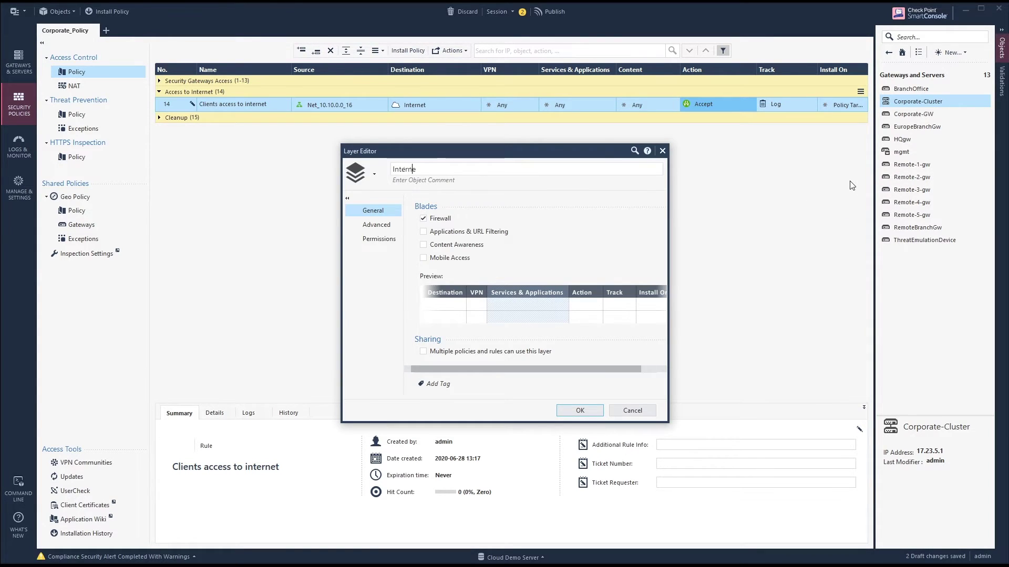
{"action": "type", "text": "t_access"}
{"action": "left_click", "coordinate": [495, 232]}
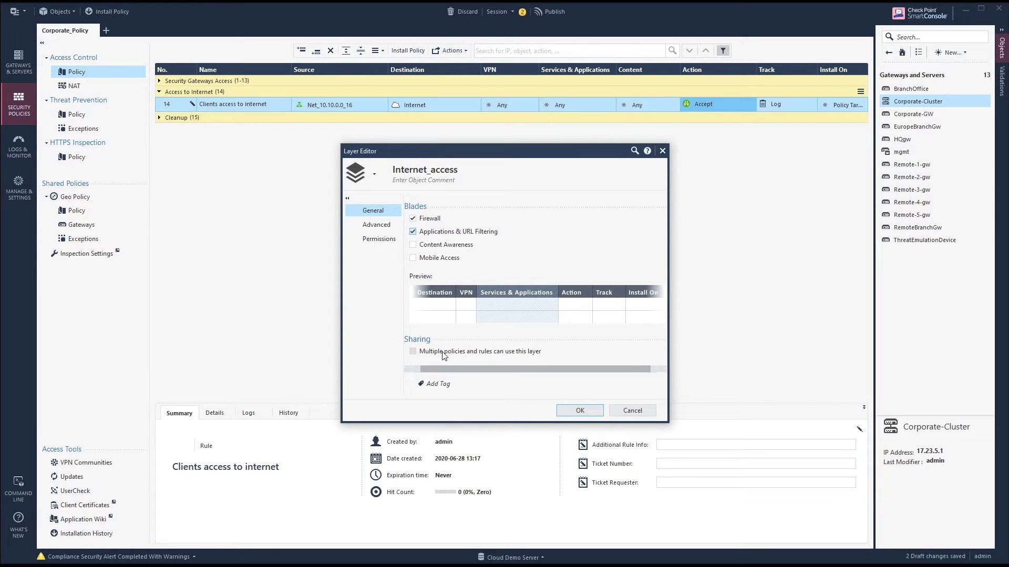
{"action": "left_click", "coordinate": [484, 356]}
{"action": "left_click", "coordinate": [593, 411]}
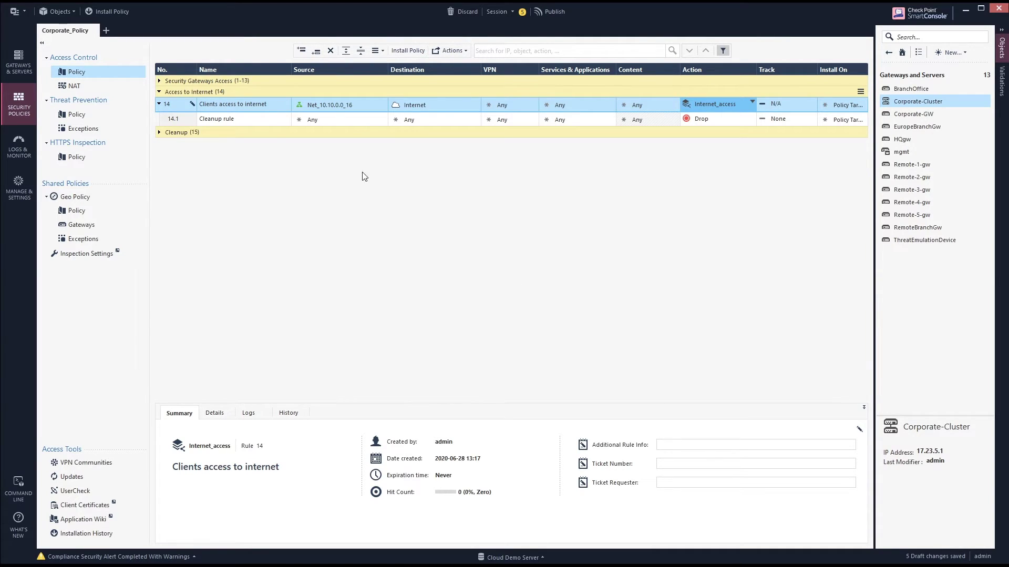
- Add a new rule above the Cleanup rule inside rule 14's inline layer
{"action": "left_click", "coordinate": [187, 120]}
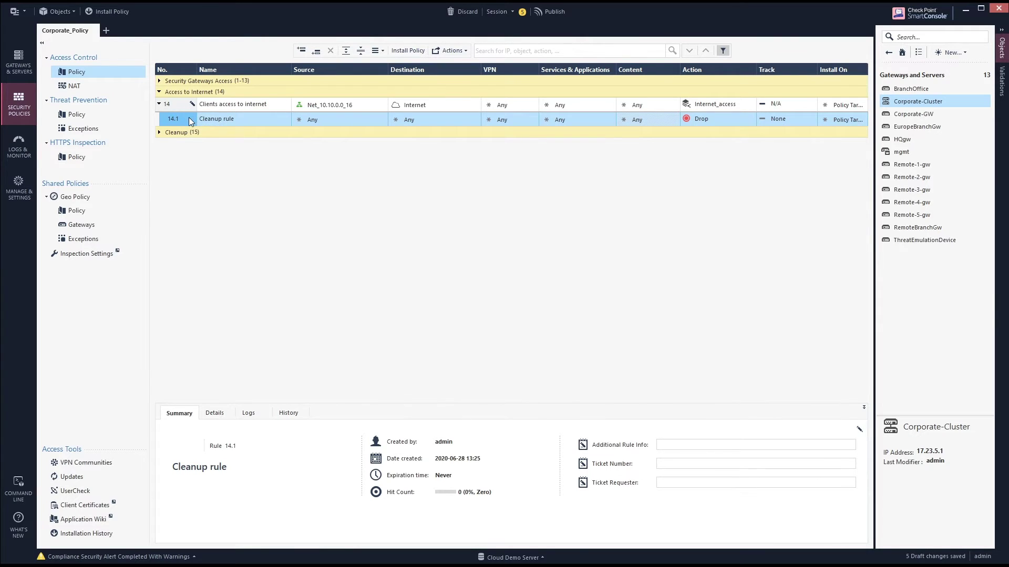
{"action": "right_click", "coordinate": [189, 118]}
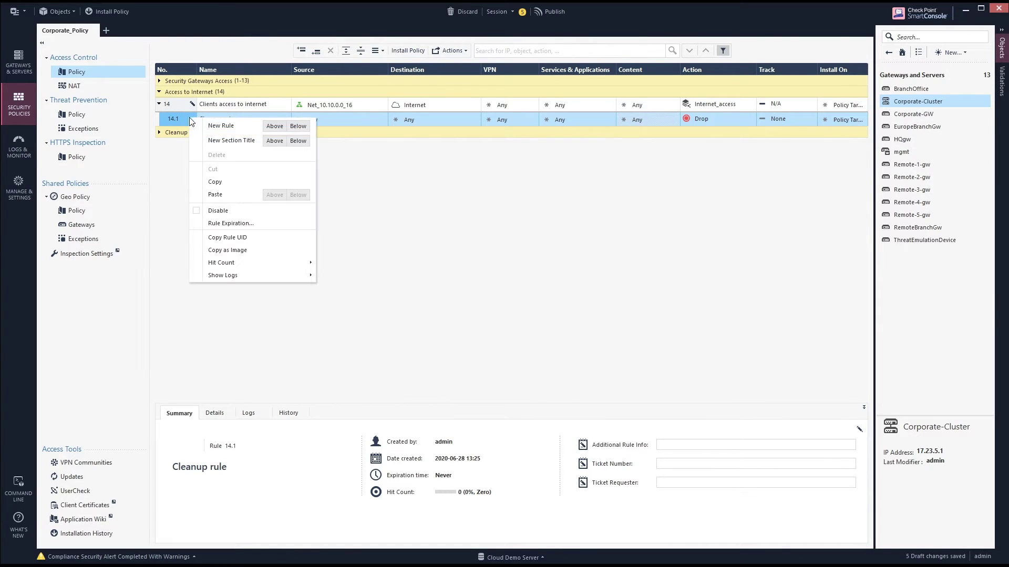
{"action": "left_click", "coordinate": [272, 127]}
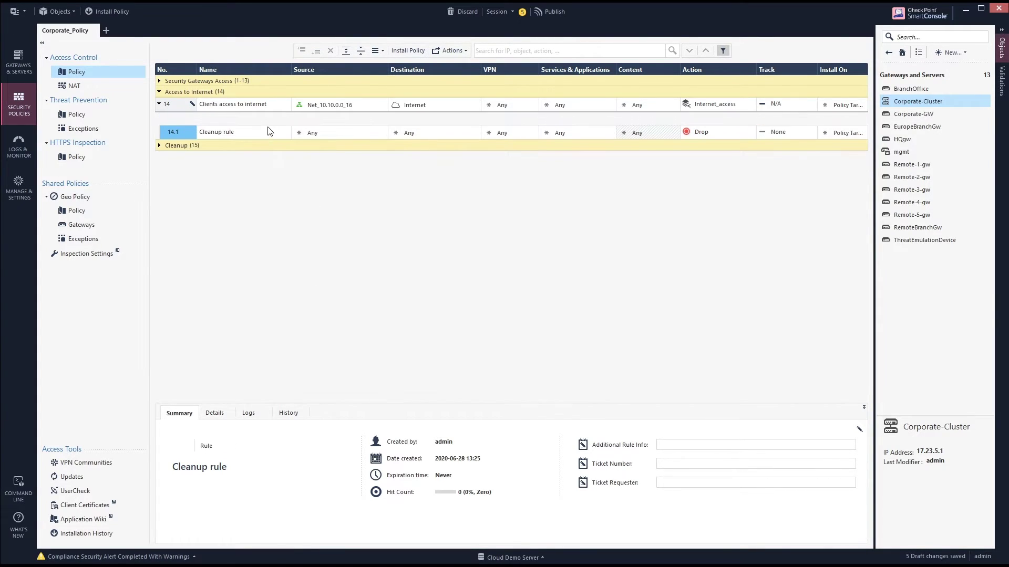
{"action": "left_click", "coordinate": [174, 134]}
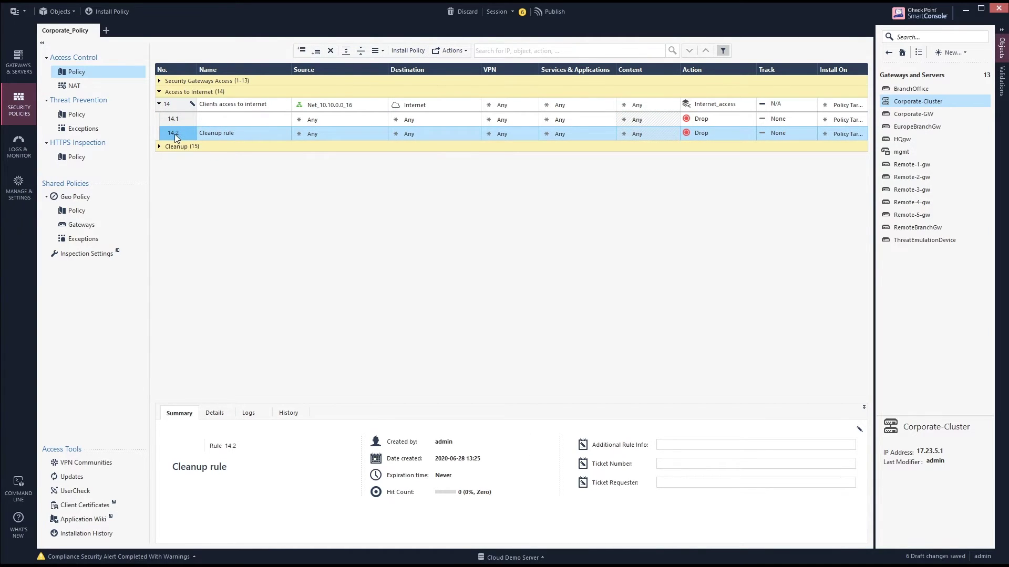
- Add a new section title and a new top-level rule below rule 14
{"action": "right_click", "coordinate": [181, 106]}
{"action": "left_click", "coordinate": [291, 130]}
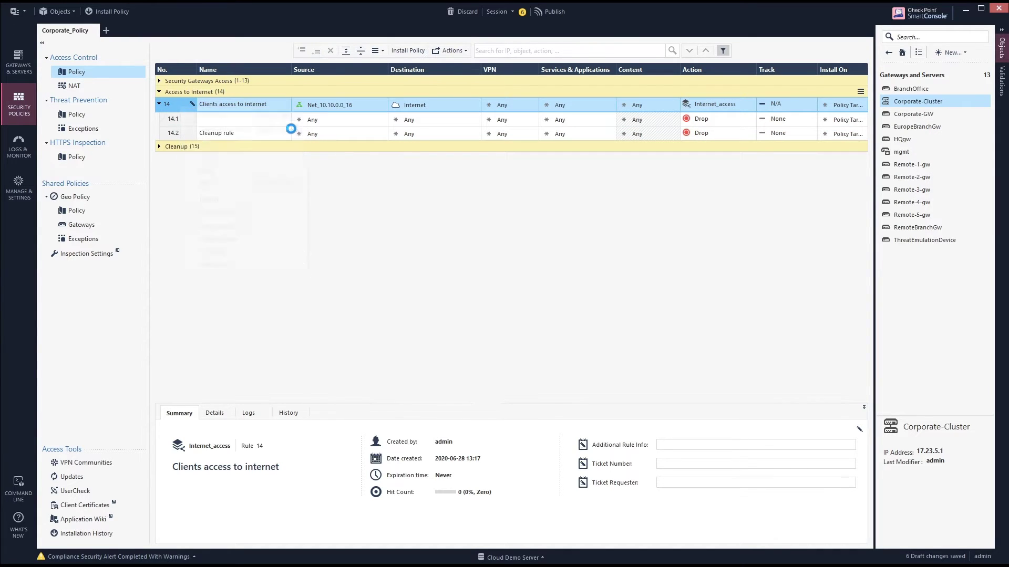
{"action": "right_click", "coordinate": [184, 108]}
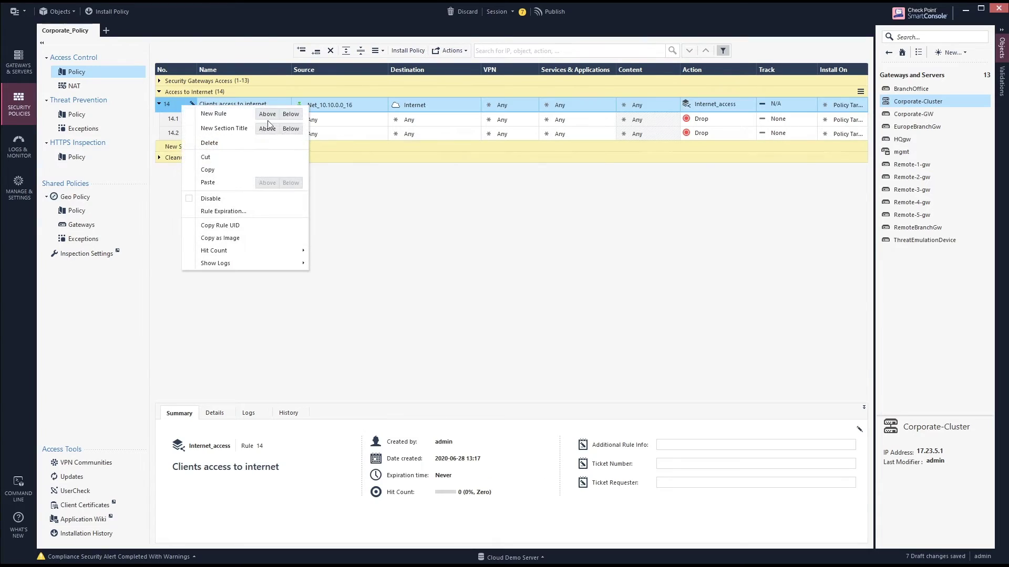
{"action": "left_click", "coordinate": [291, 118]}
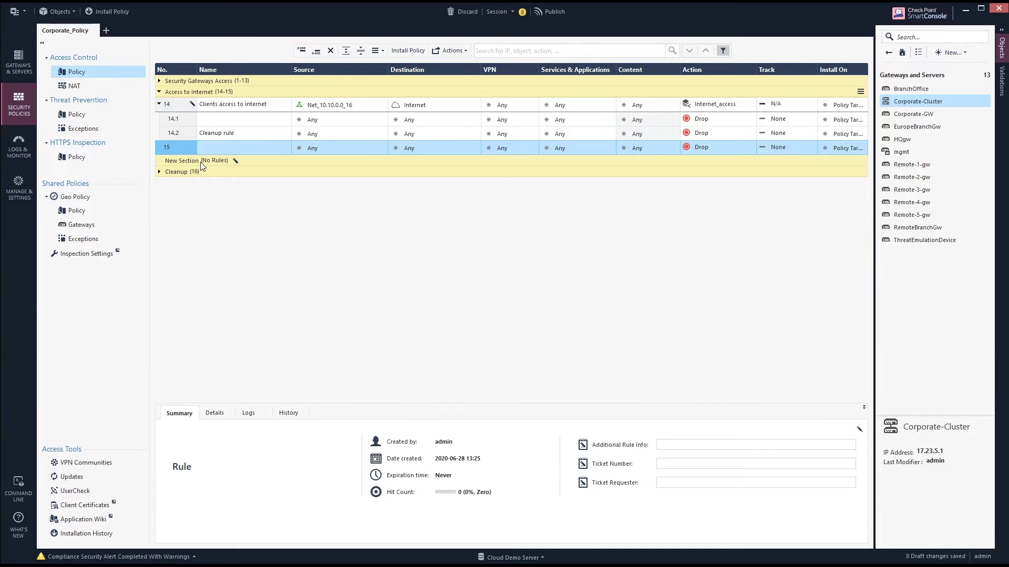
- Delete the empty New Section title and the unnamed rule 15, confirming both deletions
{"action": "left_click", "coordinate": [195, 160]}
{"action": "right_click", "coordinate": [195, 159]}
{"action": "left_click", "coordinate": [248, 224]}
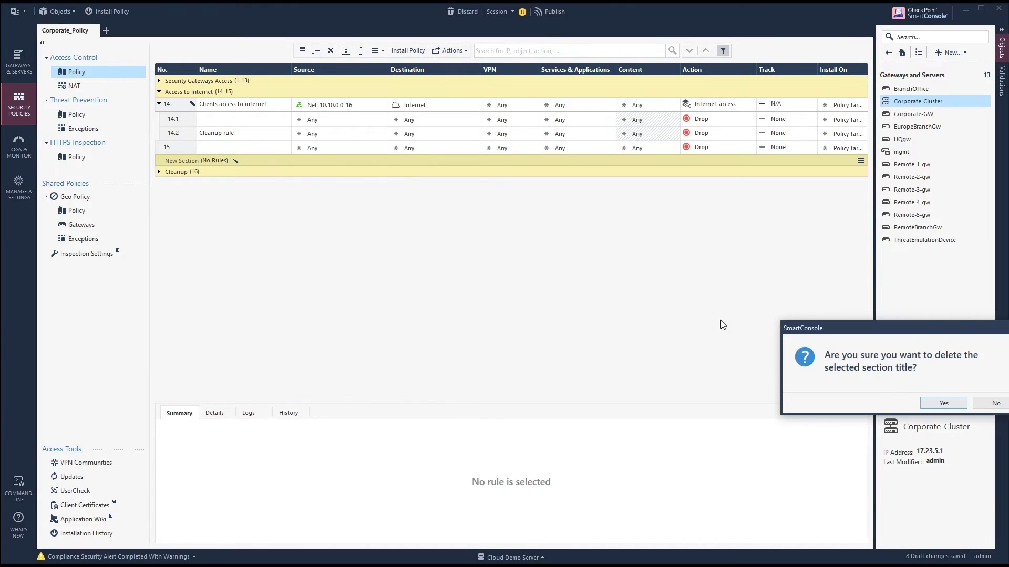
{"action": "left_click", "coordinate": [964, 402]}
{"action": "left_click", "coordinate": [225, 152]}
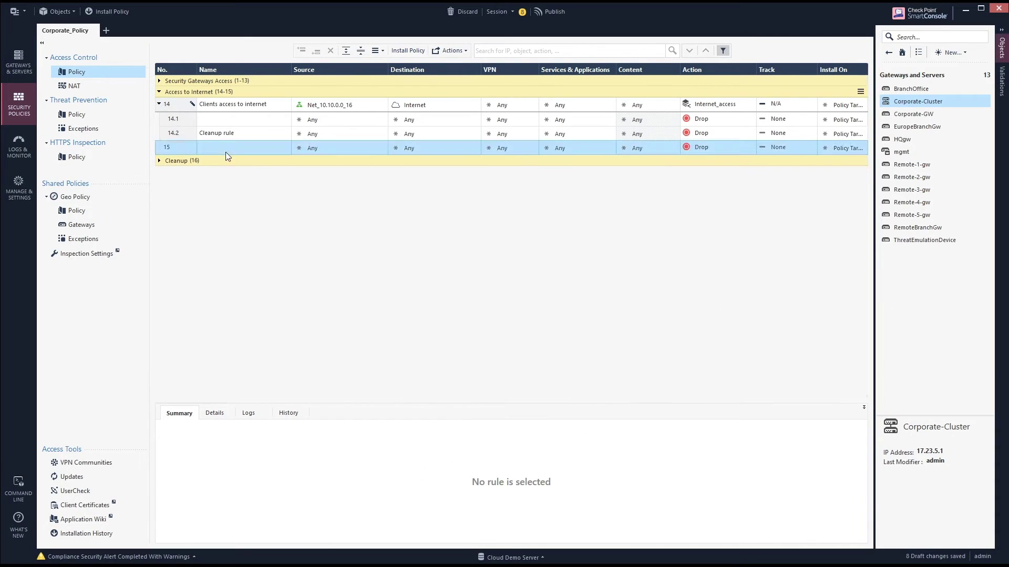
{"action": "right_click", "coordinate": [187, 147]}
{"action": "left_click", "coordinate": [264, 187]}
{"action": "left_click", "coordinate": [935, 402]}
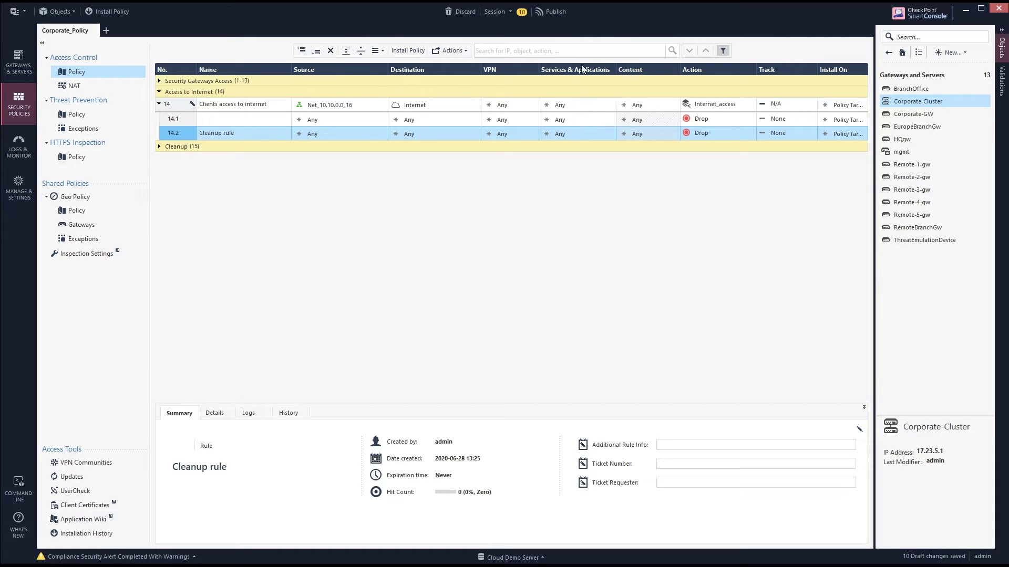
- Search the services for youtube, review the YouTube application's extra details, and add YouTube to rule 14.1
{"action": "left_click", "coordinate": [612, 114]}
{"action": "left_click", "coordinate": [611, 117]}
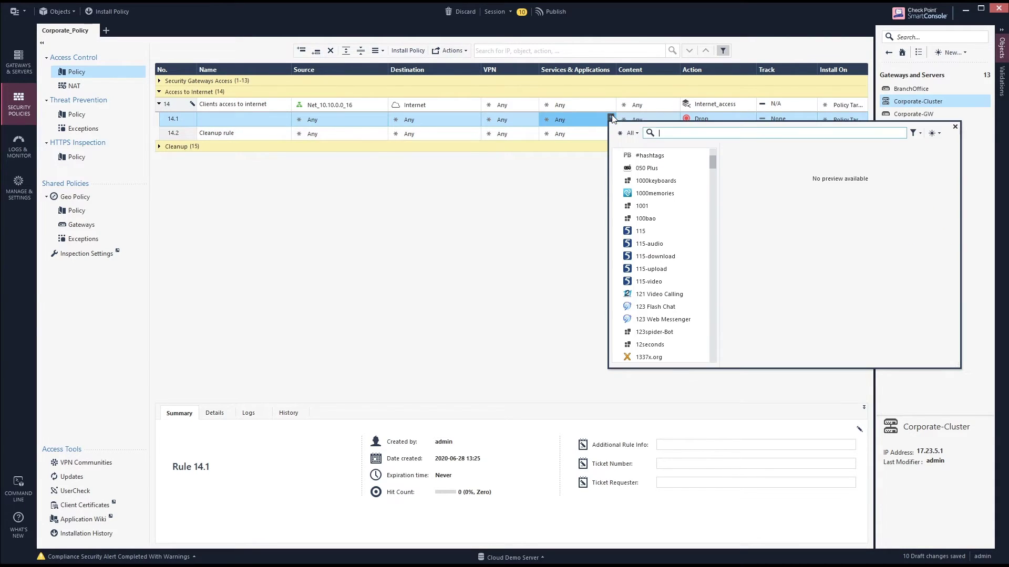
{"action": "type", "text": "youtube"}
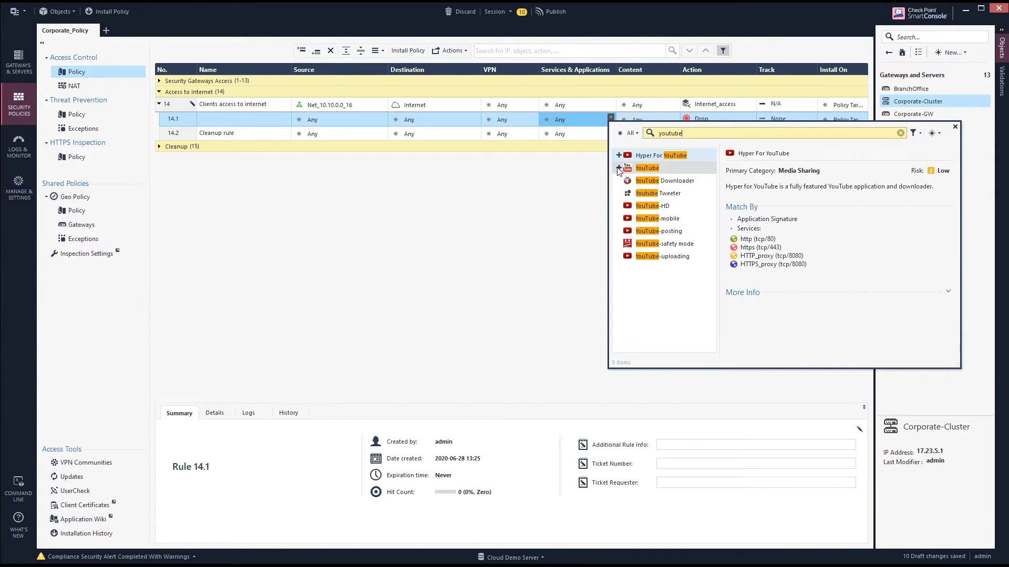
{"action": "left_click", "coordinate": [645, 168]}
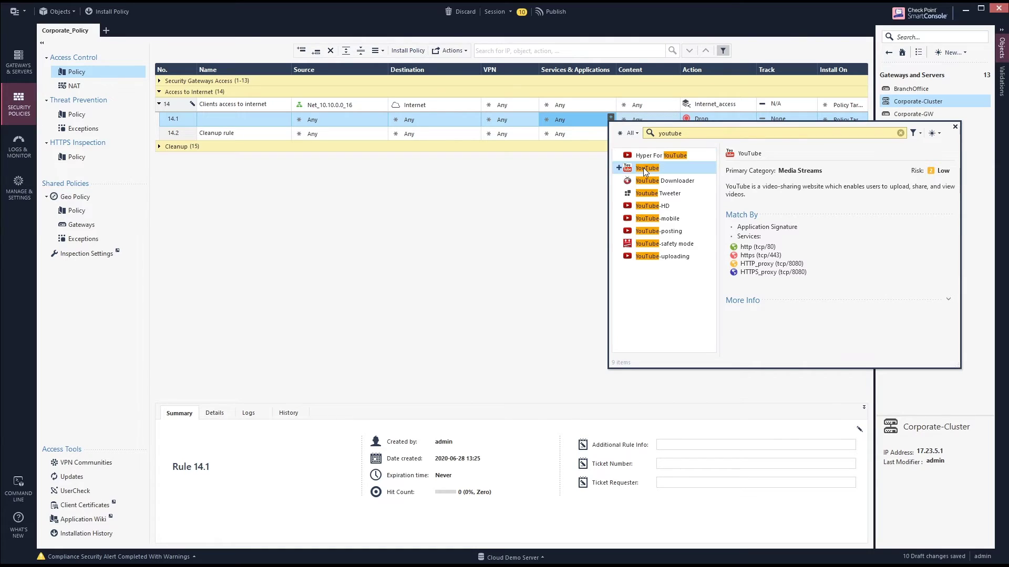
{"action": "left_click", "coordinate": [949, 299]}
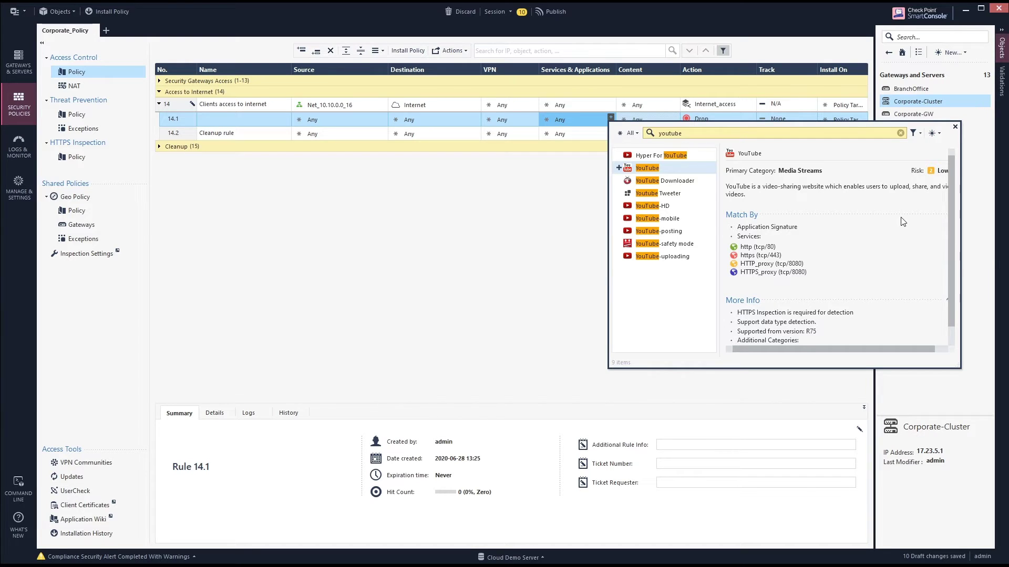
{"action": "scroll", "coordinate": [902, 221], "scroll_direction": "down", "scroll_amount": 1}
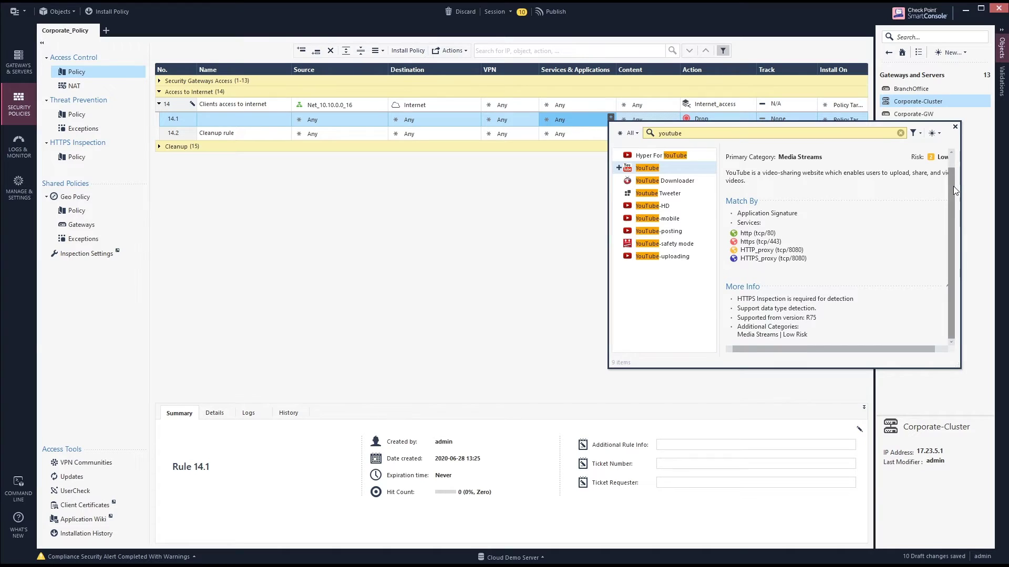
{"action": "mouse_move", "coordinate": [953, 186]}
{"action": "left_mouse_down"}
{"action": "mouse_move", "coordinate": [954, 159]}
{"action": "mouse_move", "coordinate": [950, 199]}
{"action": "left_mouse_up"}
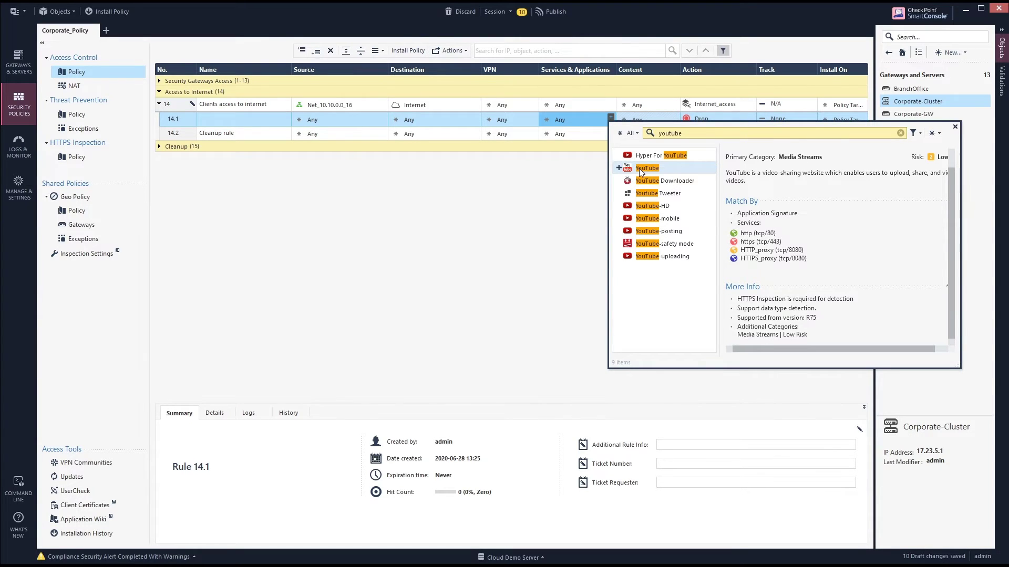
{"action": "left_click", "coordinate": [618, 168]}
{"action": "left_click", "coordinate": [573, 180]}
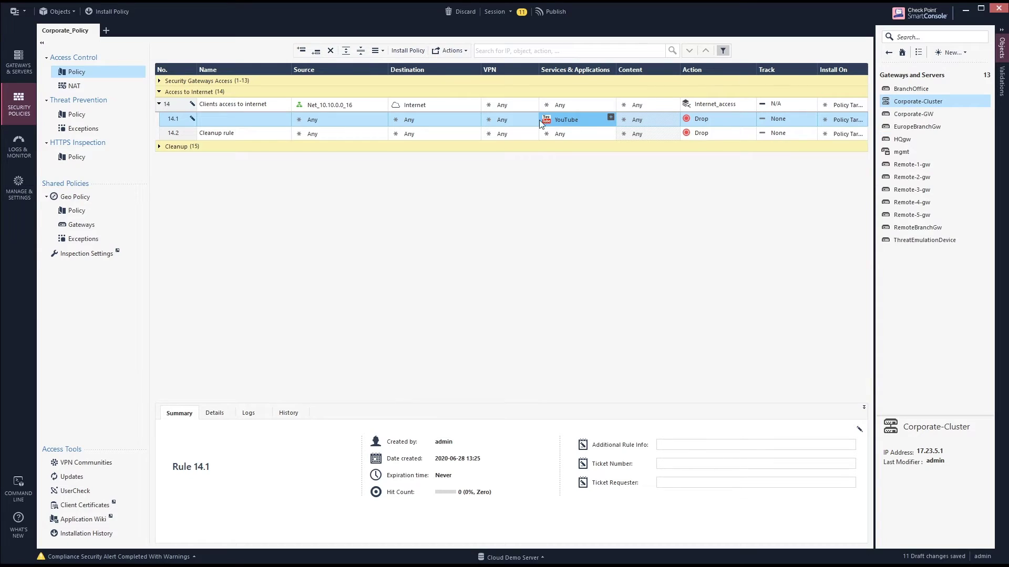
- Set rule 14.1's action to Accept and the tracking of both rule 14.1 and Cleanup rule 14.2 to Log
{"action": "mouse_move", "coordinate": [570, 122]}
{"action": "left_click", "coordinate": [699, 119]}
{"action": "left_click", "coordinate": [698, 119]}
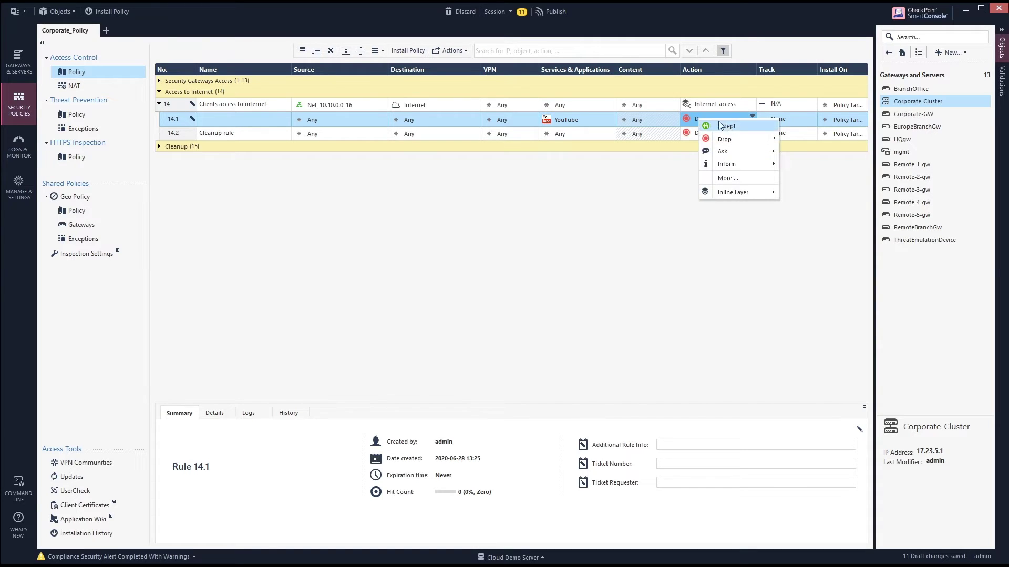
{"action": "left_click", "coordinate": [718, 127]}
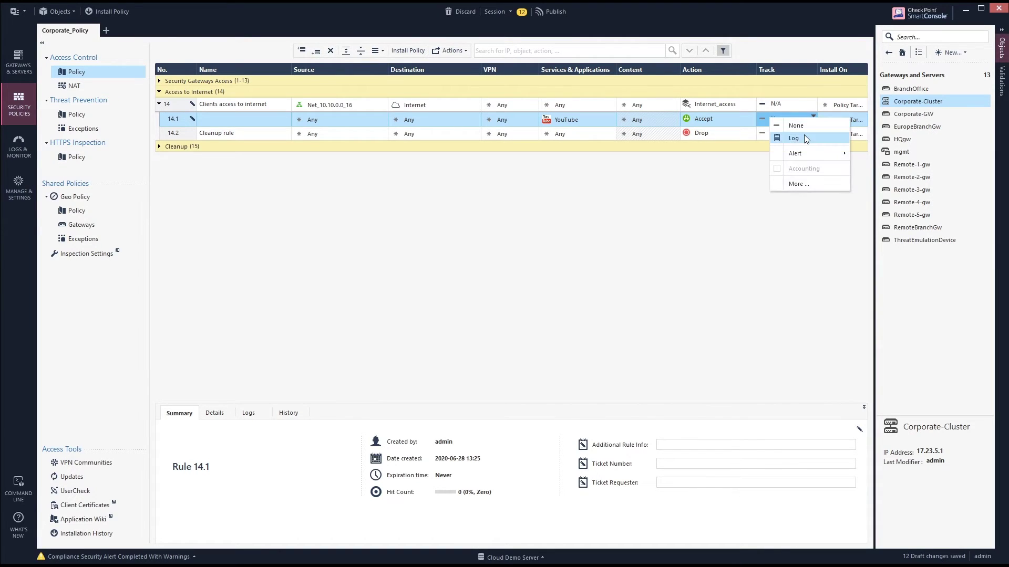
{"action": "left_click", "coordinate": [794, 139]}
{"action": "left_click", "coordinate": [768, 143]}
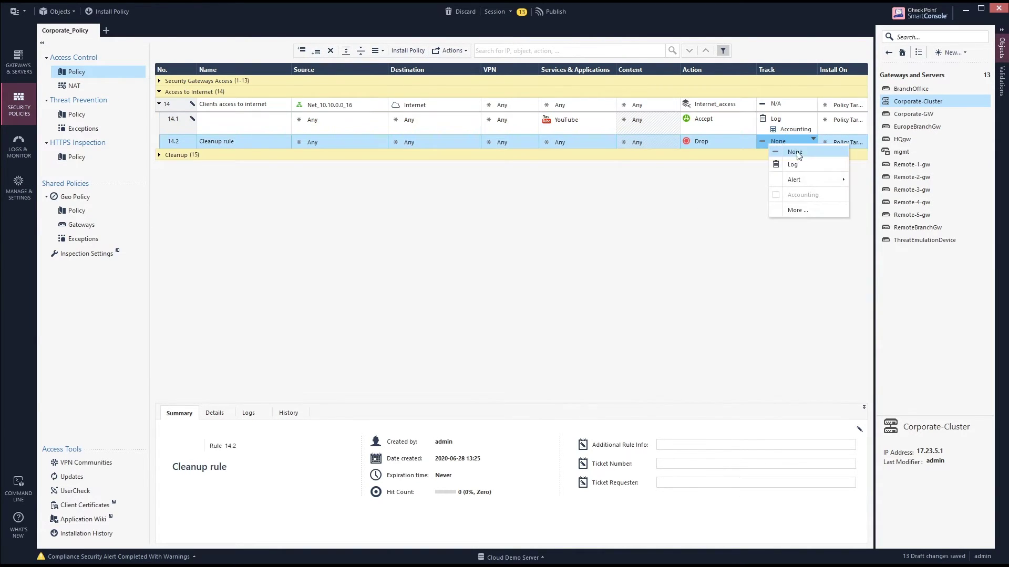
{"action": "left_click", "coordinate": [783, 164]}
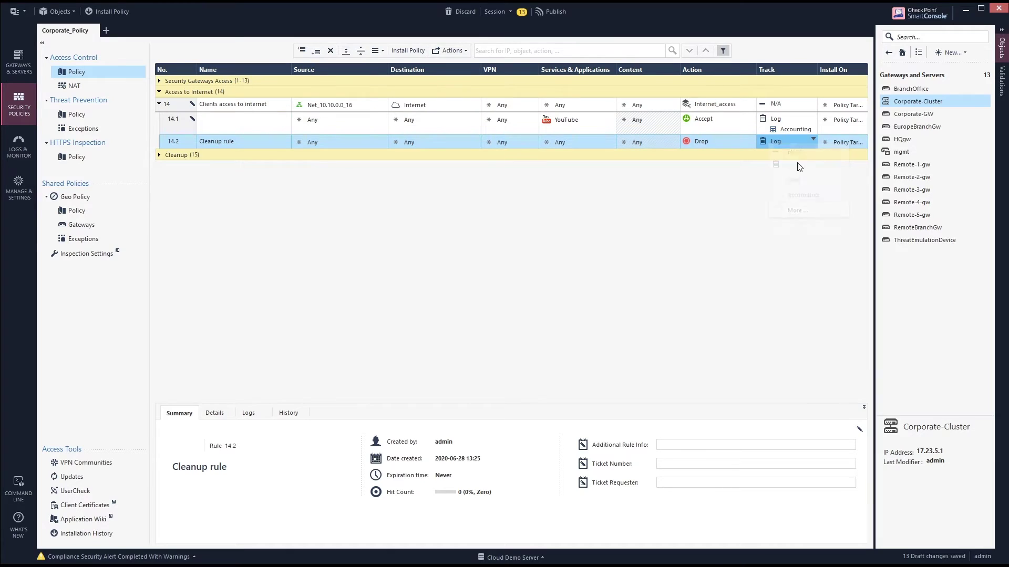
- Look through the bandwidth limit options in rule 14.1's action settings and leave without changing them
{"action": "left_click", "coordinate": [733, 125]}
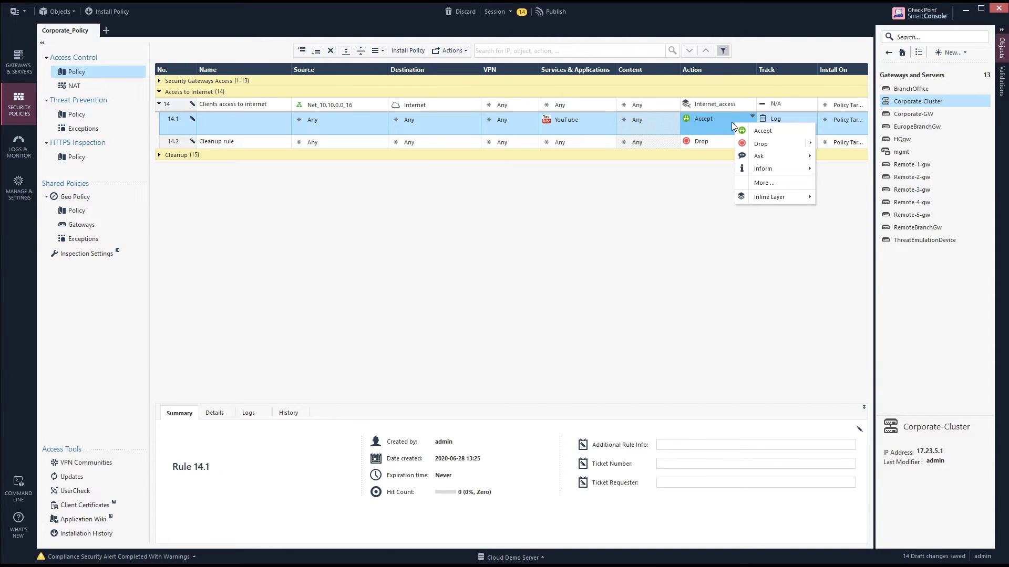
{"action": "left_click", "coordinate": [765, 183]}
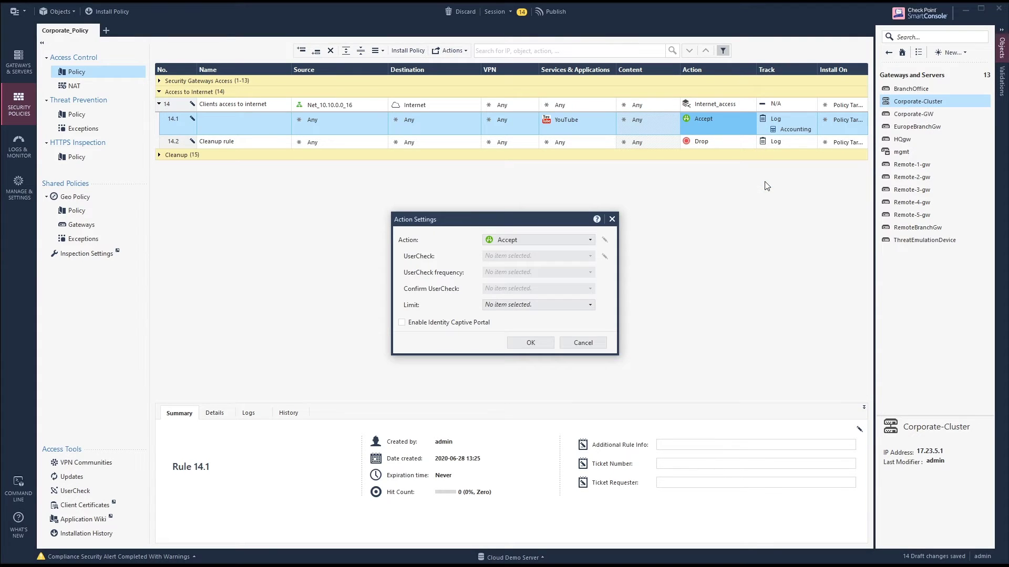
{"action": "left_click", "coordinate": [559, 306]}
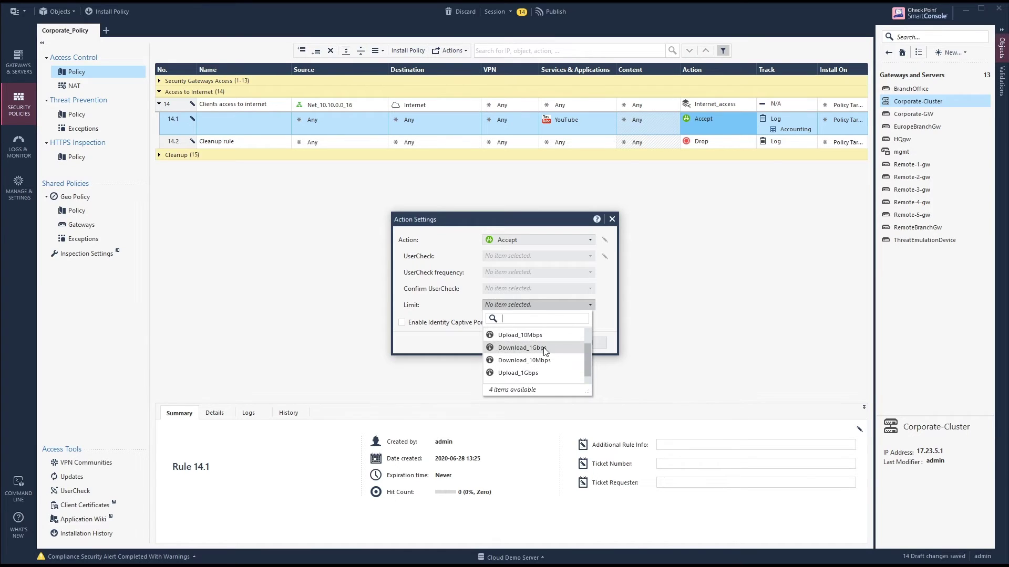
{"action": "scroll", "coordinate": [544, 347], "scroll_direction": "up", "scroll_amount": 1}
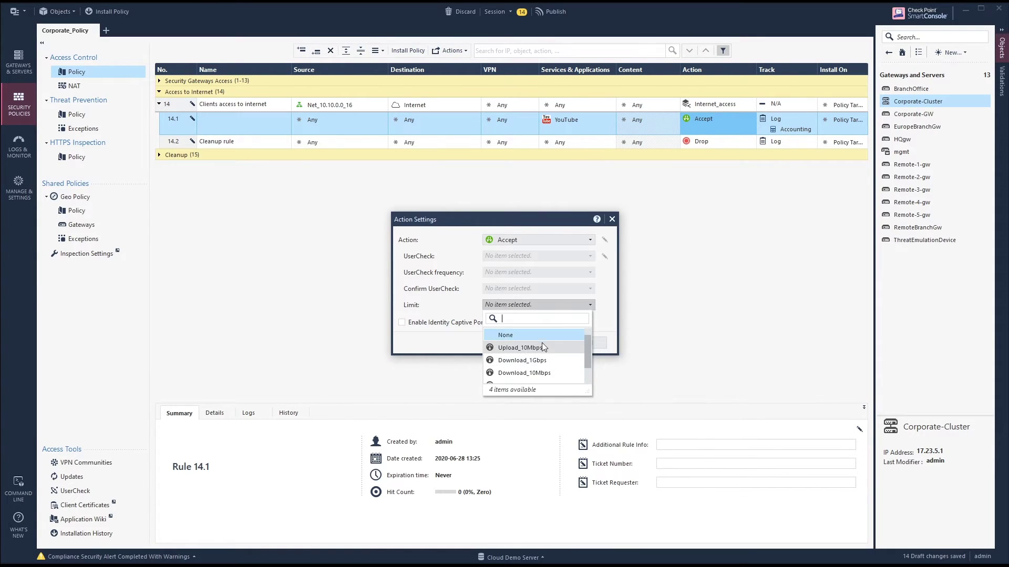
{"action": "left_click", "coordinate": [612, 312]}
{"action": "left_click", "coordinate": [582, 343]}
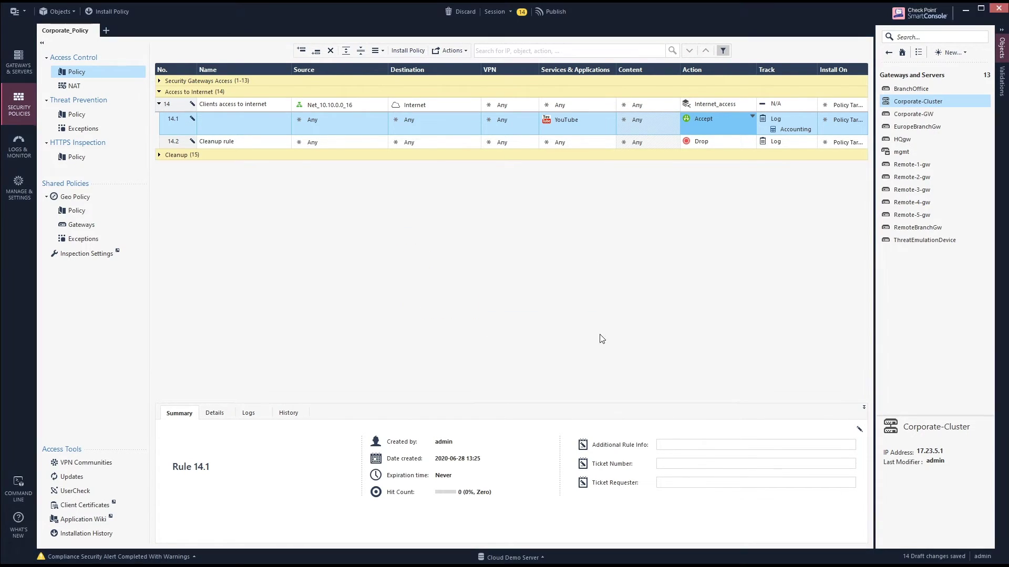
- Check which bandwidth limit objects are available for rule 14.1's Accept action and cancel the action settings
{"action": "left_click", "coordinate": [750, 118]}
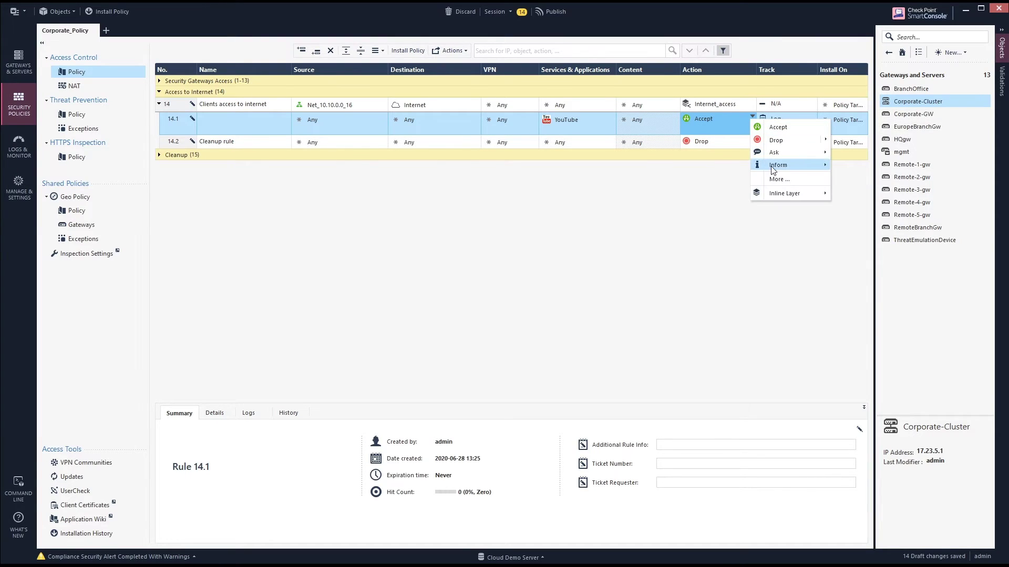
{"action": "left_click", "coordinate": [771, 190]}
{"action": "left_click", "coordinate": [590, 305]}
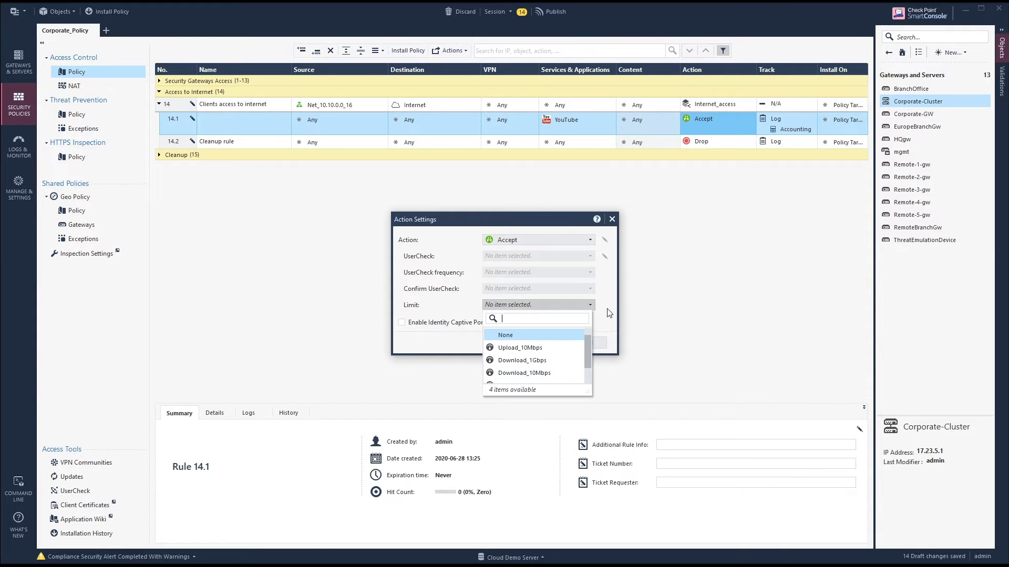
{"action": "left_click", "coordinate": [609, 312]}
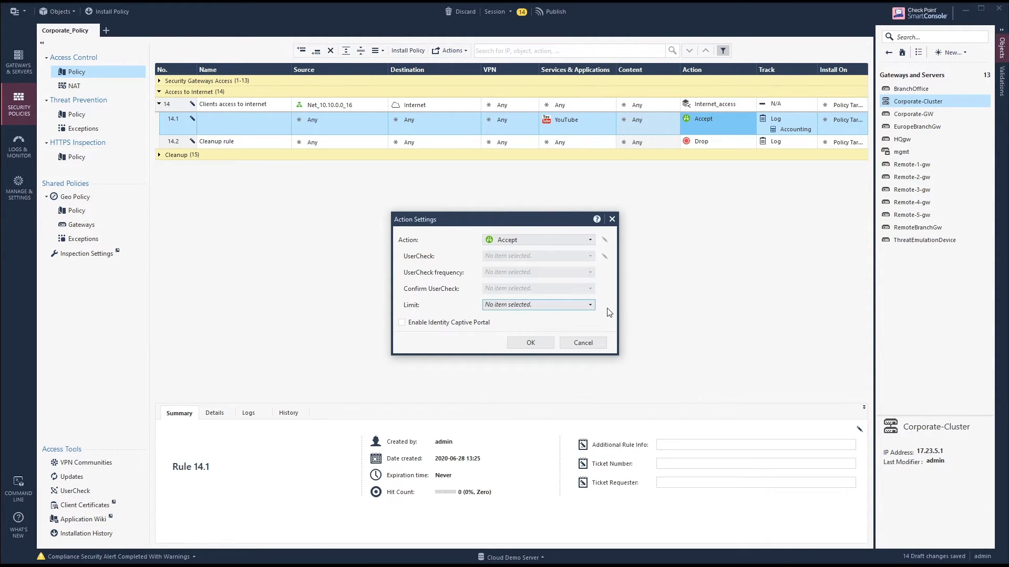
{"action": "left_click", "coordinate": [594, 341]}
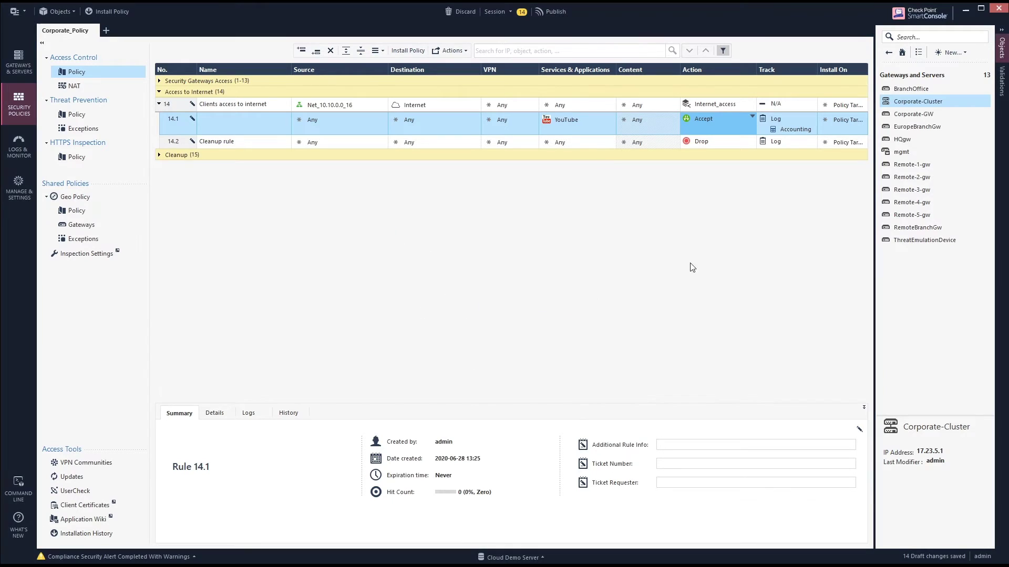
- Start a new Limit object from the object categories and name it limit_200
{"action": "left_click", "coordinate": [891, 52]}
{"action": "left_click", "coordinate": [891, 51]}
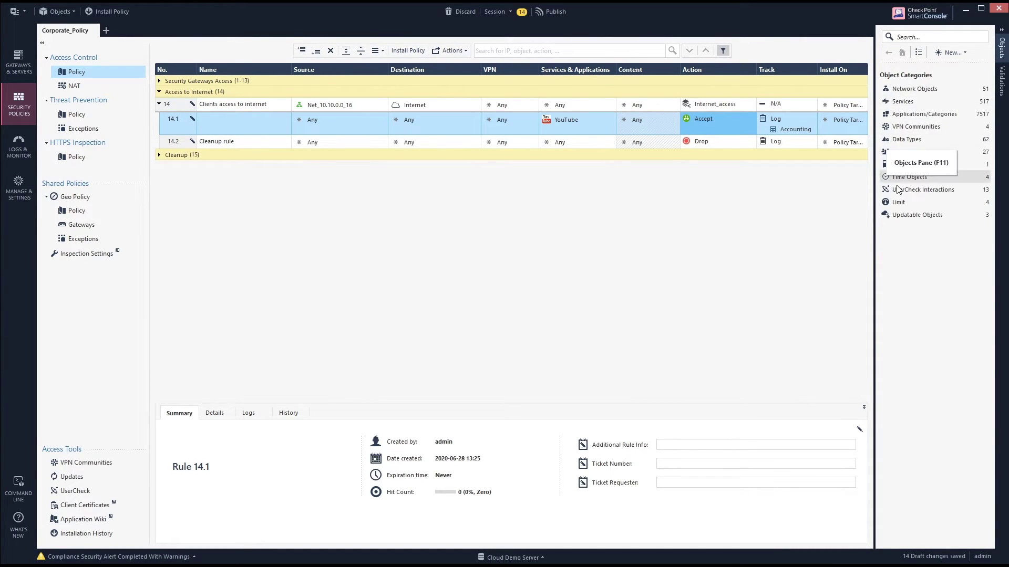
{"action": "left_click", "coordinate": [903, 203]}
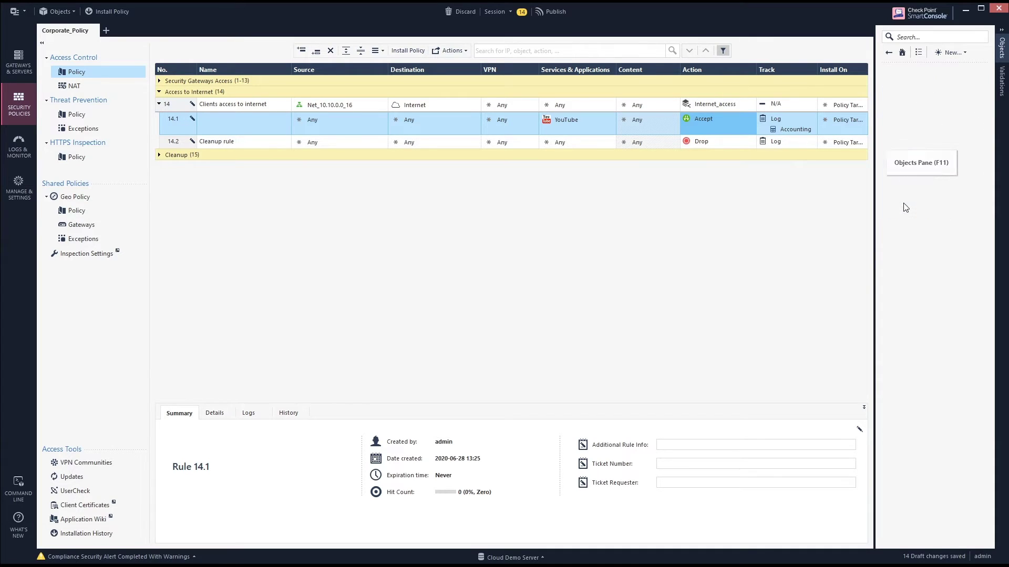
{"action": "right_click", "coordinate": [910, 154]}
{"action": "left_click", "coordinate": [936, 167]}
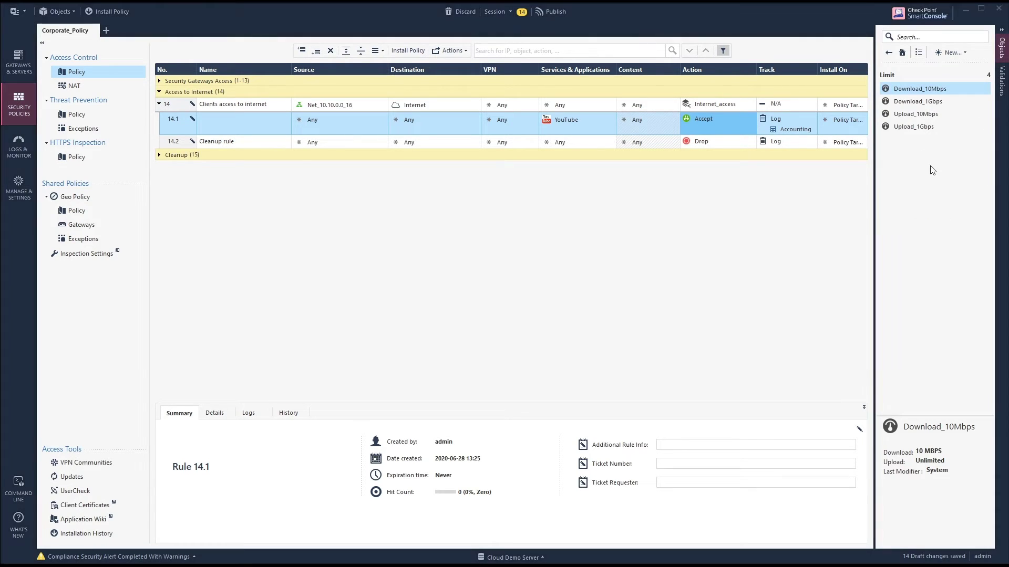
{"action": "type", "text": "li"}
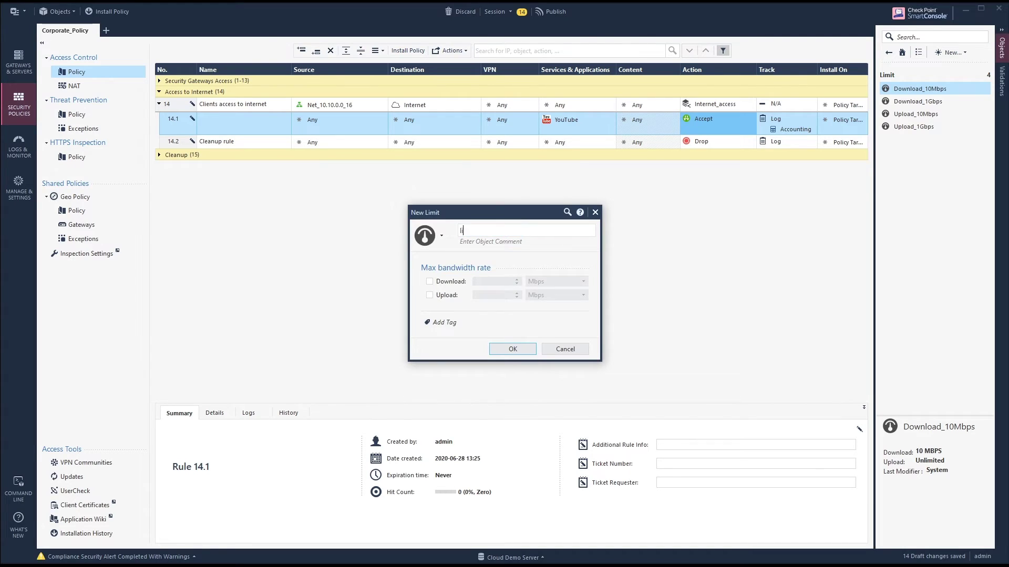
{"action": "type", "text": "mit_200"}
- Enable both the upload and download maximum rates for limit_200, enter 200 Mbps, and save the object
{"action": "left_click", "coordinate": [445, 295]}
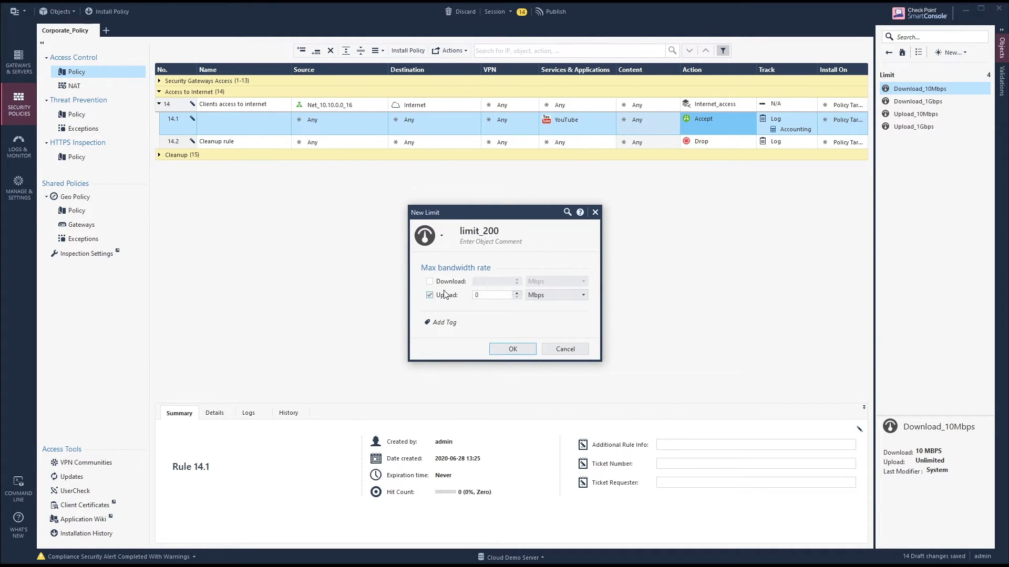
{"action": "left_click", "coordinate": [443, 282]}
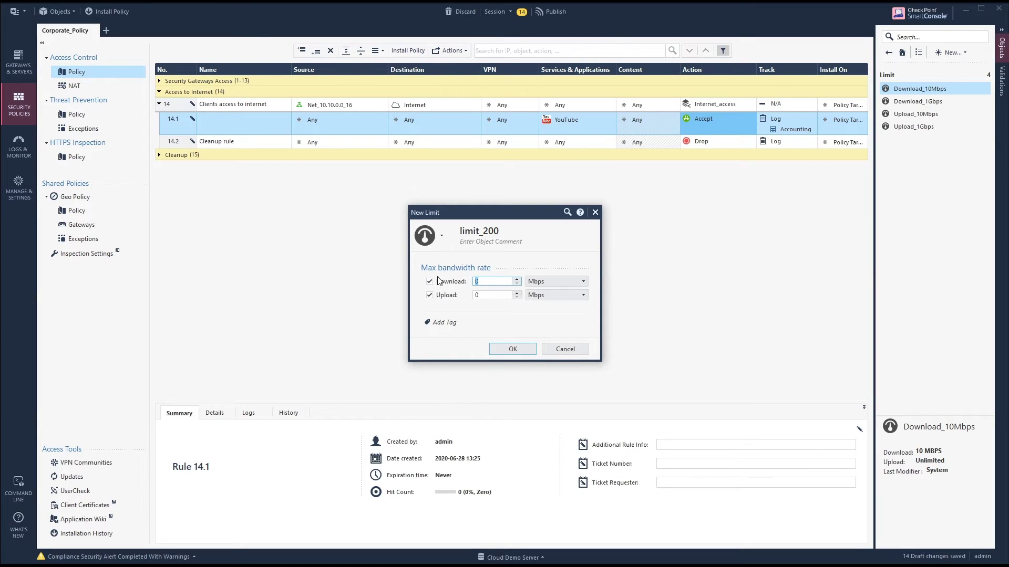
{"action": "left_click", "coordinate": [483, 294]}
{"action": "type", "text": "200"}
{"action": "left_click", "coordinate": [511, 349]}
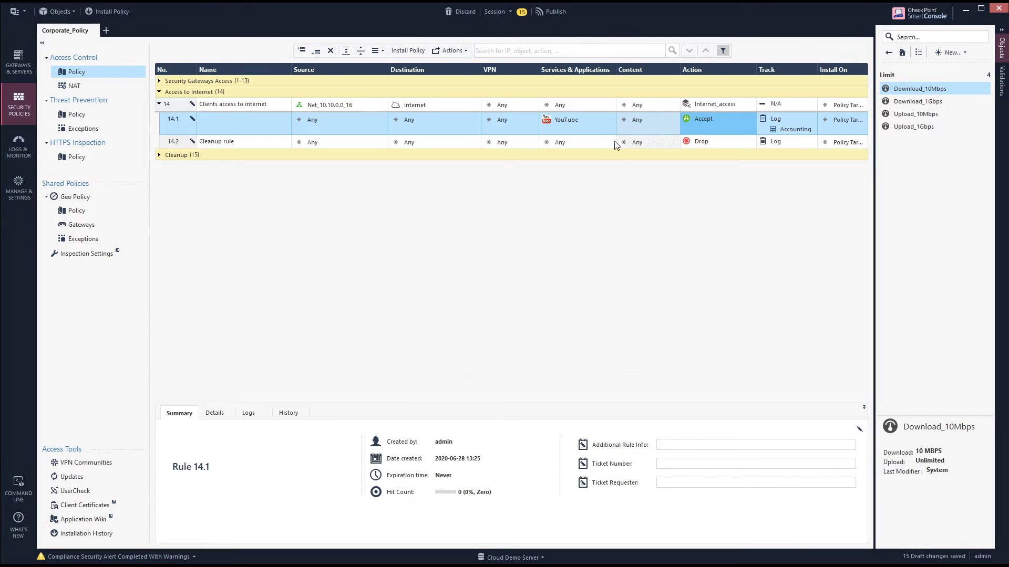
- Apply the limit_200 bandwidth limit to rule 14.1's Accept action
{"action": "left_click", "coordinate": [753, 116]}
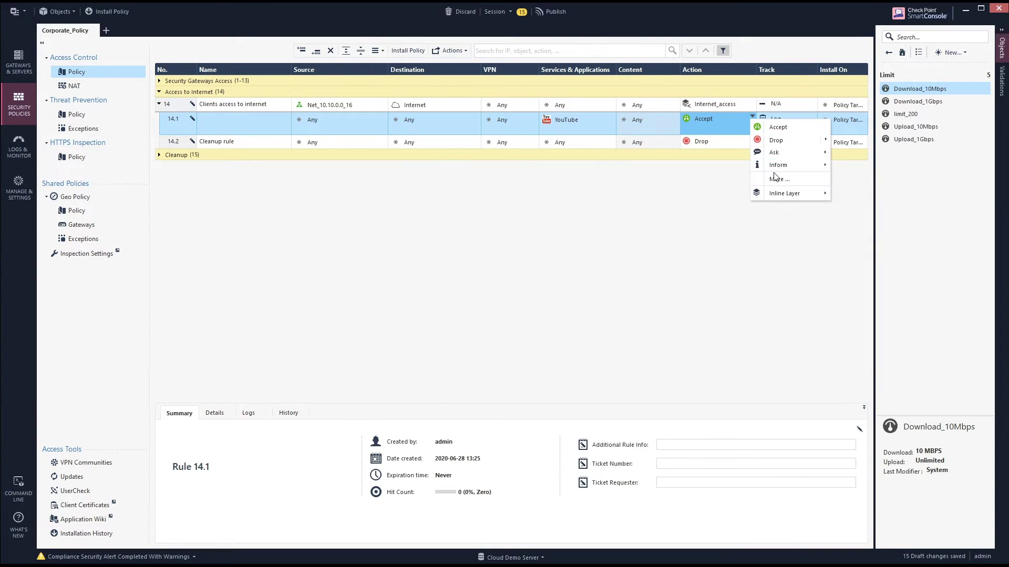
{"action": "left_click", "coordinate": [767, 191]}
{"action": "left_click", "coordinate": [523, 306]}
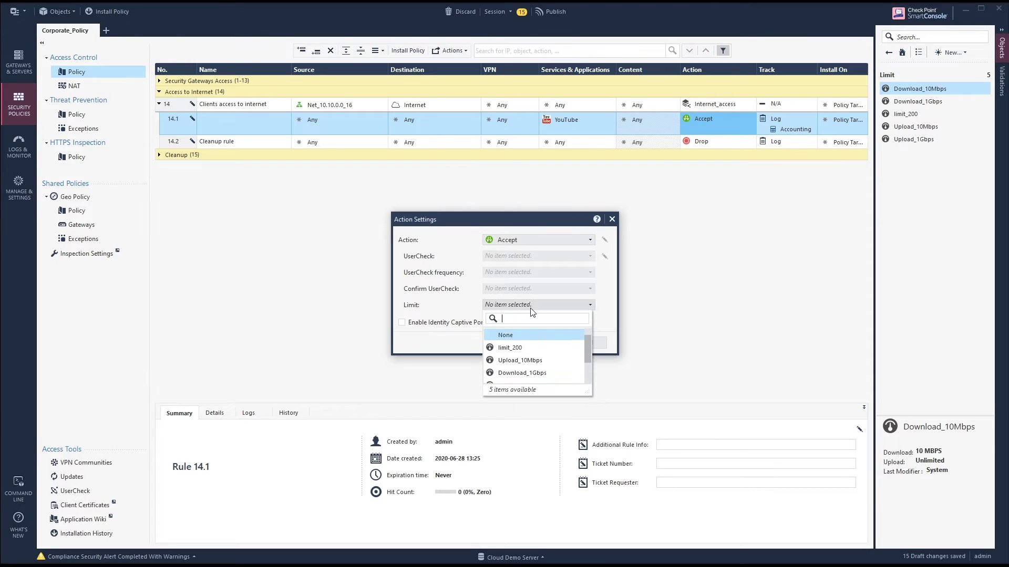
{"action": "left_click", "coordinate": [518, 347]}
{"action": "left_click", "coordinate": [541, 342]}
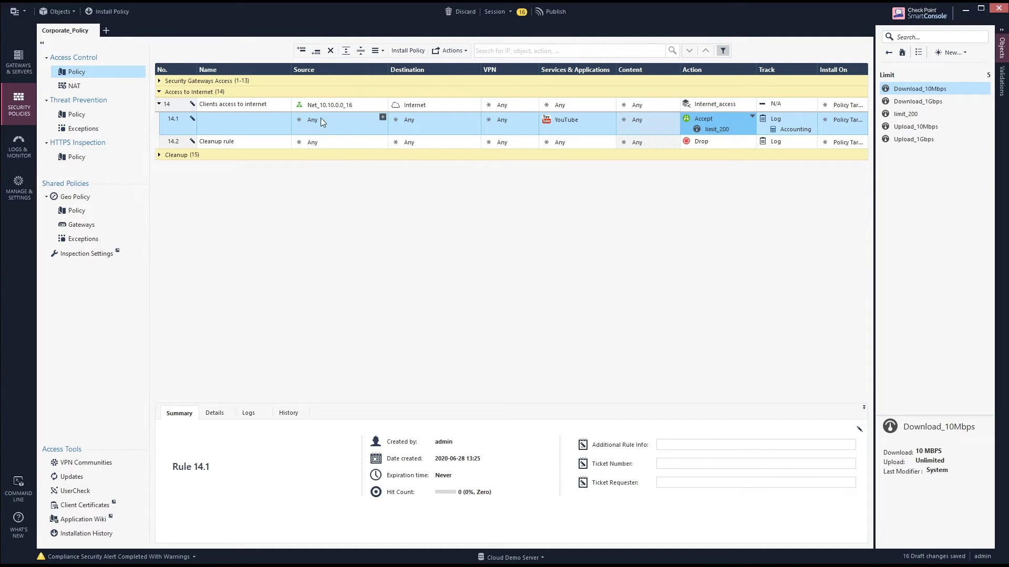
- Add the Spotify application and the Media Sharing and Media Streams categories to rule 14.1's services and applications
{"action": "left_click", "coordinate": [610, 117]}
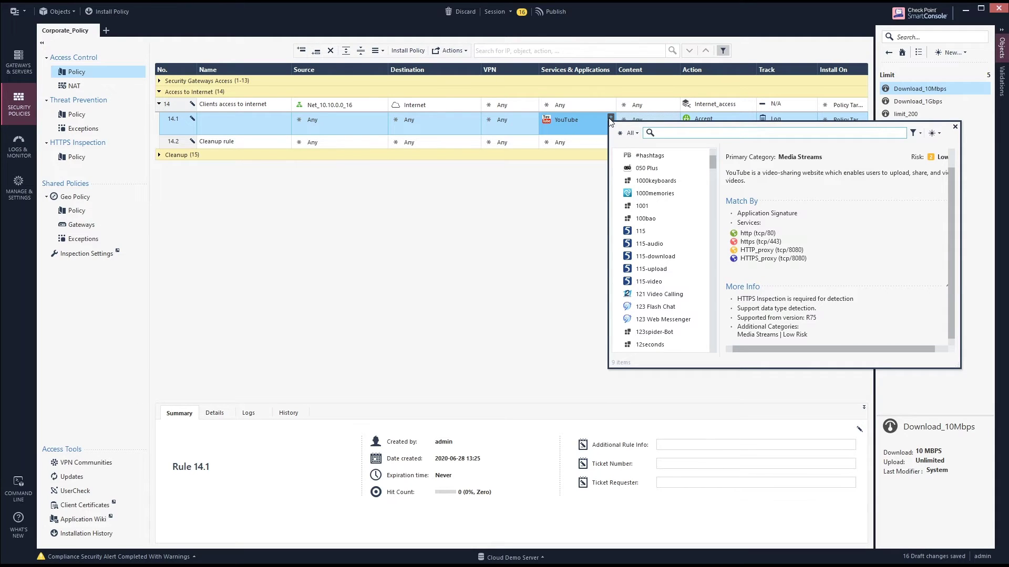
{"action": "type", "text": "spotify"}
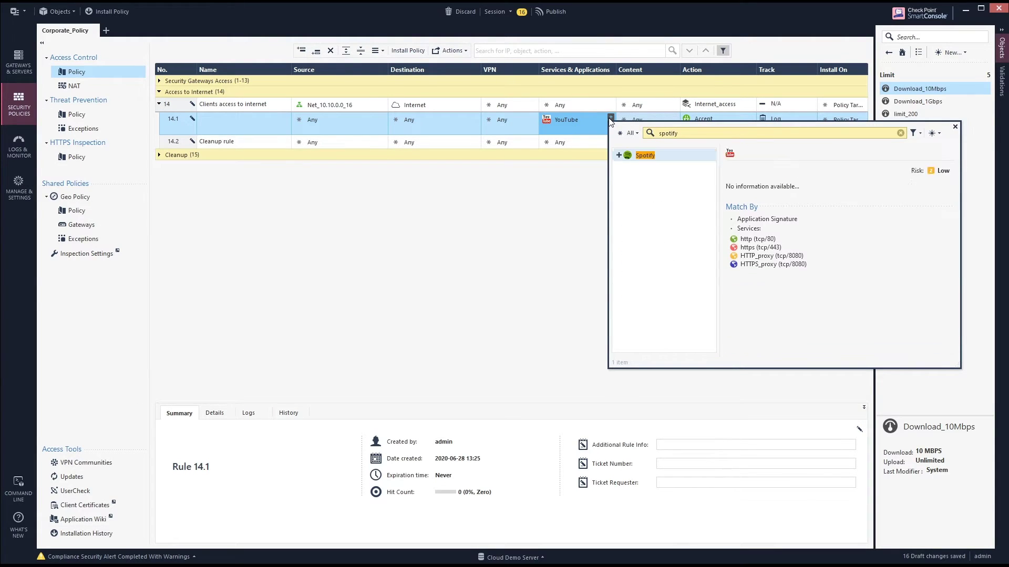
{"action": "left_click", "coordinate": [620, 156]}
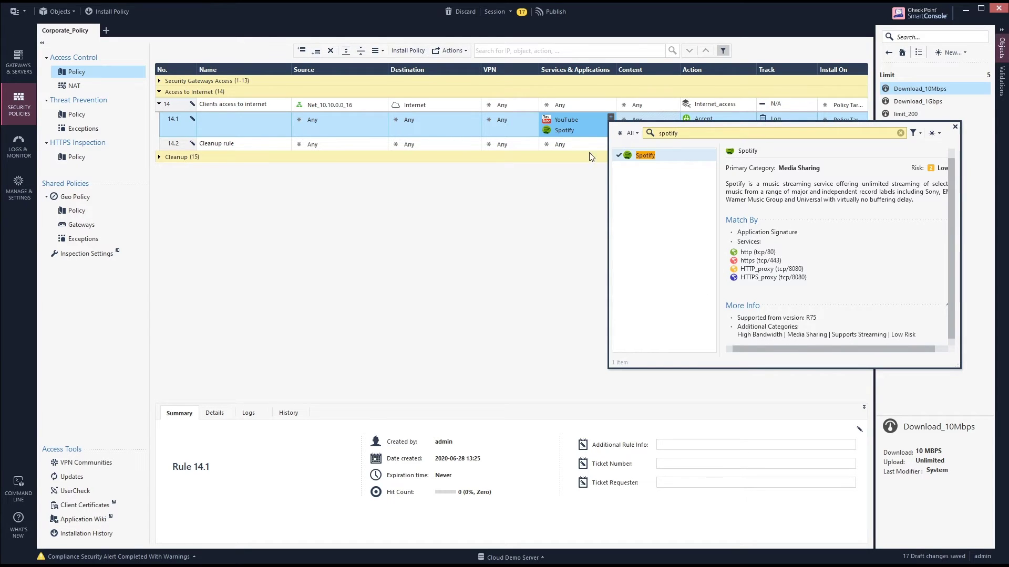
{"action": "double_click", "coordinate": [668, 133]}
{"action": "type", "text": "media"}
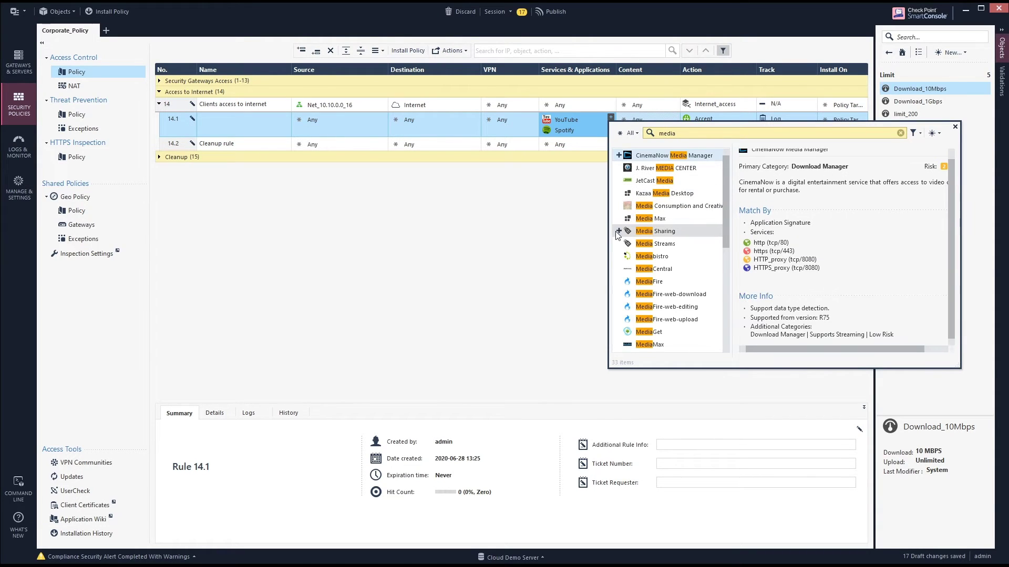
{"action": "left_click", "coordinate": [619, 231]}
{"action": "left_click", "coordinate": [618, 243]}
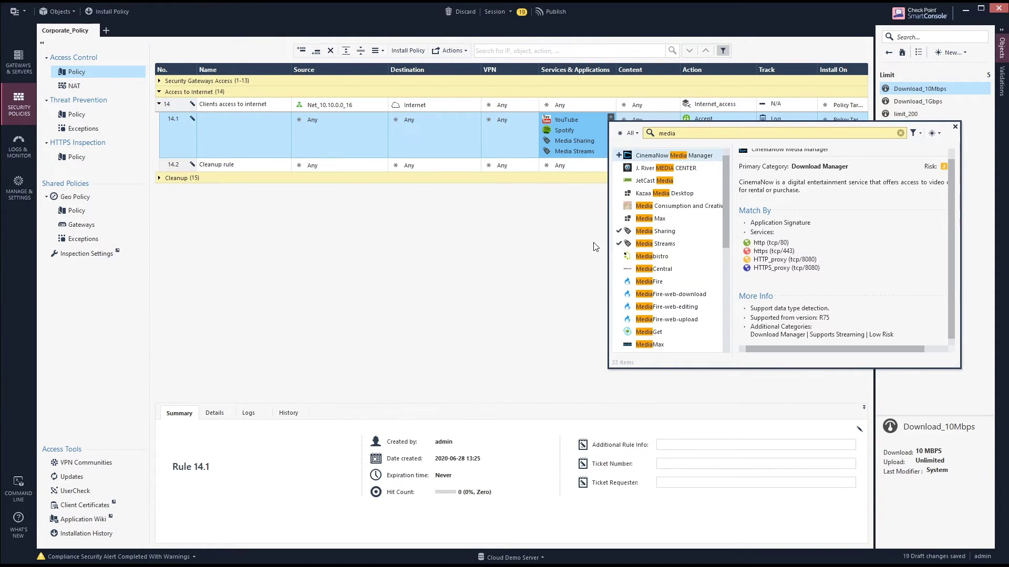
{"action": "left_click", "coordinate": [572, 244]}
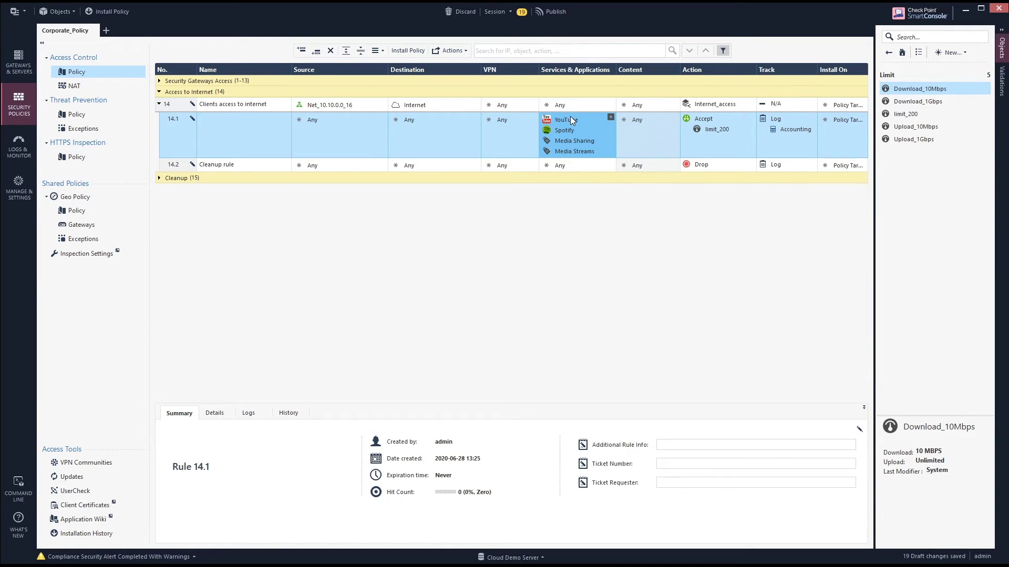
{"action": "mouse_move", "coordinate": [570, 117]}
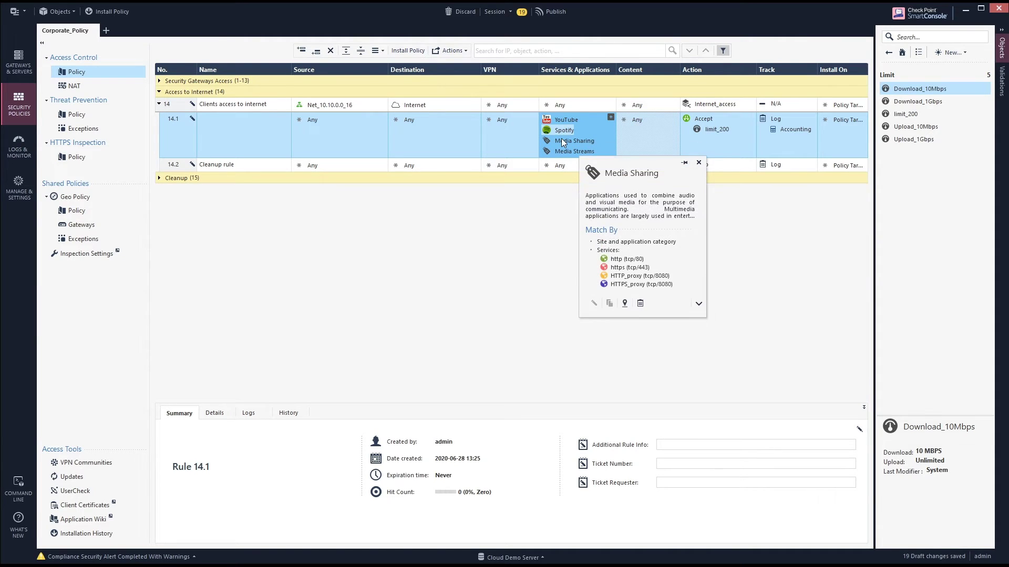
- Name rule 14.1 "Limit high bandwith streaming service to 200m"
{"action": "double_click", "coordinate": [241, 129]}
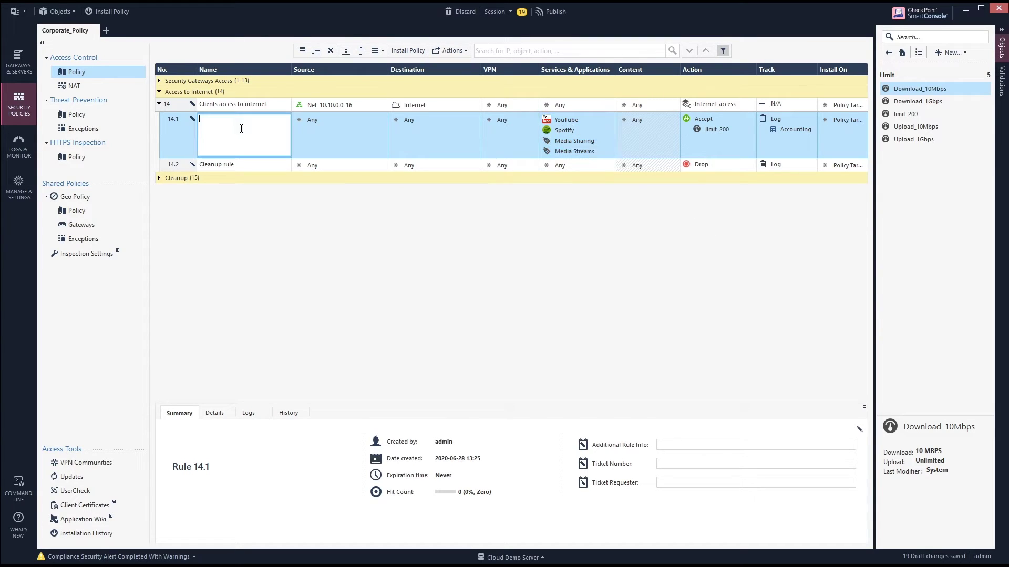
{"action": "type", "text": "Limit med"}
{"action": "key", "text": "BackSpace"}
{"action": "key", "text": "BackSpace"}
{"action": "key", "text": "BackSpace"}
{"action": "key", "text": "BackSpace"}
{"action": "type", "text": "high ban"}
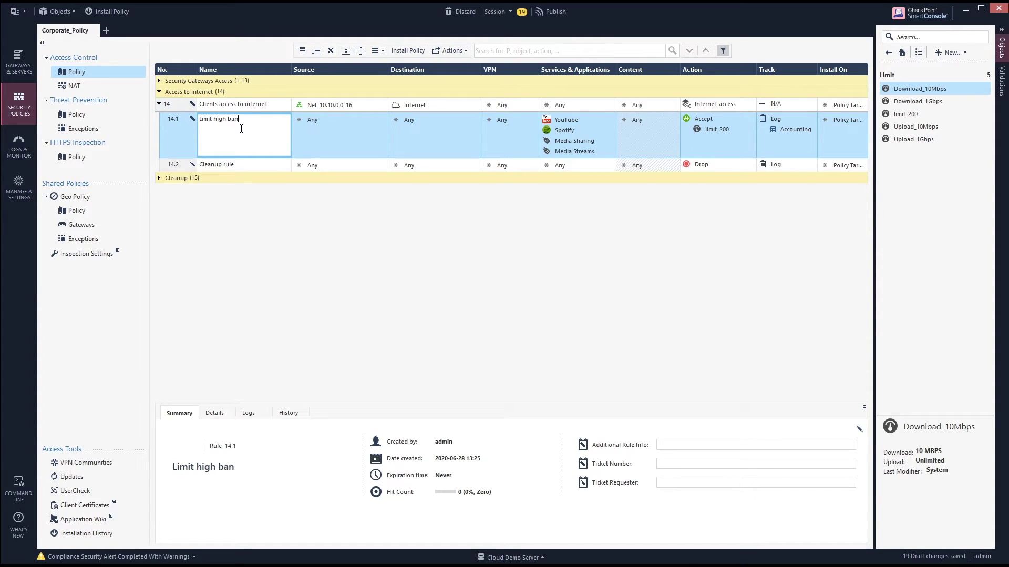
{"action": "type", "text": "dwith streaming service"}
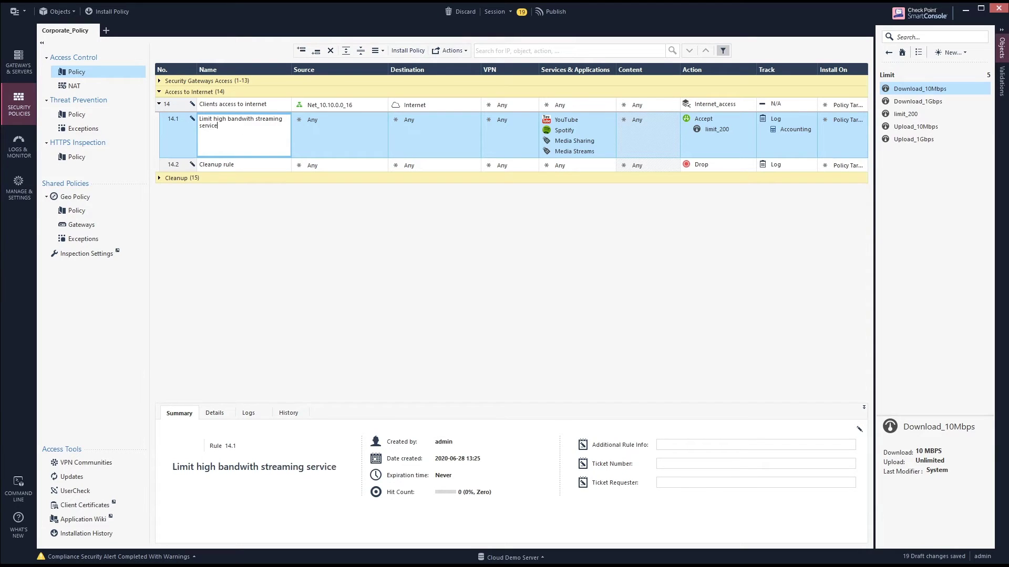
{"action": "type", "text": " to 200m"}
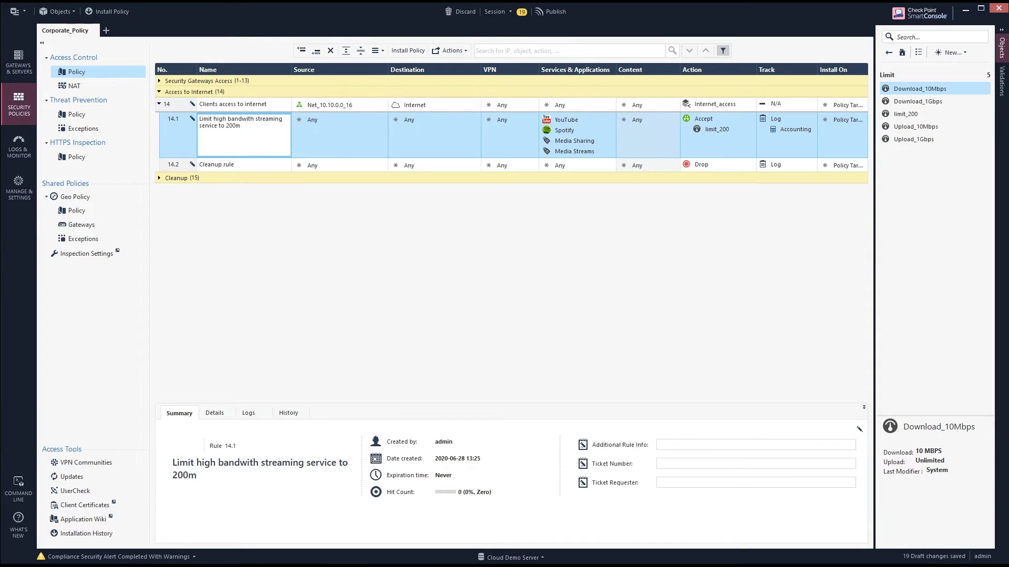
{"action": "left_click", "coordinate": [178, 141]}
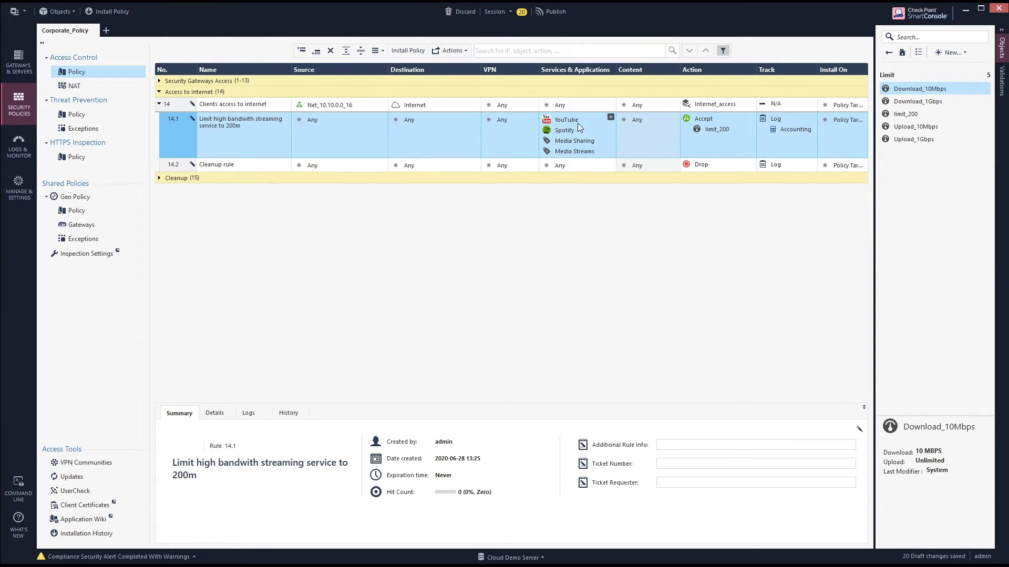
- Insert a new rule below rule 14.1 and name it "Block porn"
{"action": "right_click", "coordinate": [178, 143]}
{"action": "left_click", "coordinate": [284, 152]}
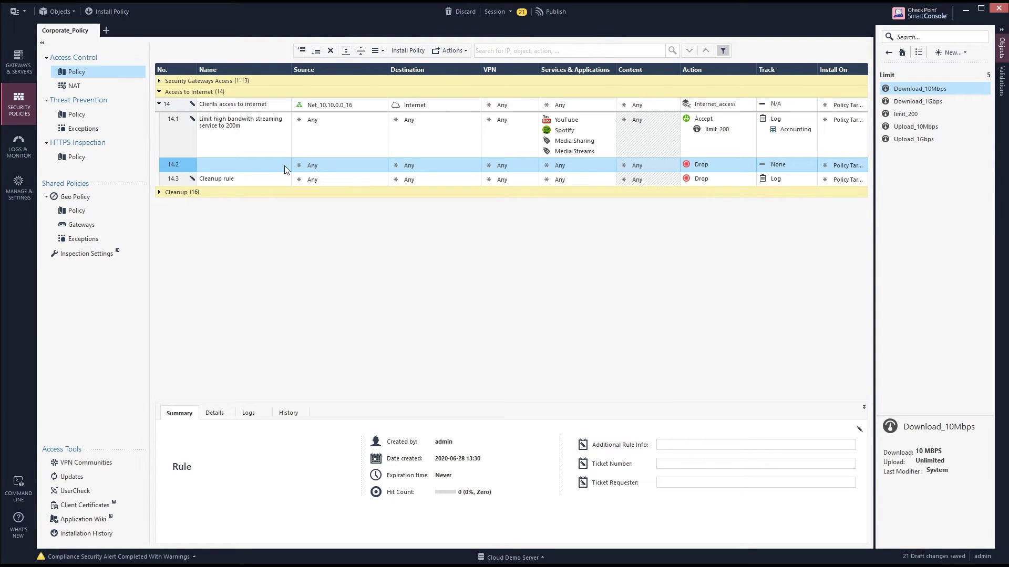
{"action": "left_click", "coordinate": [263, 166]}
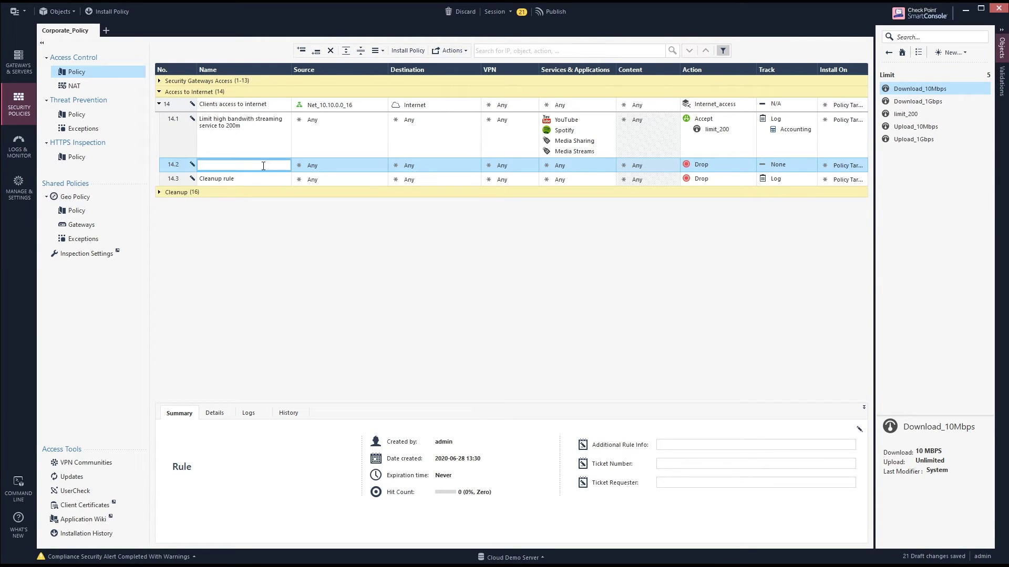
{"action": "type", "text": "Block porn"}
- Search the applications for porn and add the Pornography category to the Block porn rule
{"action": "left_click", "coordinate": [611, 163]}
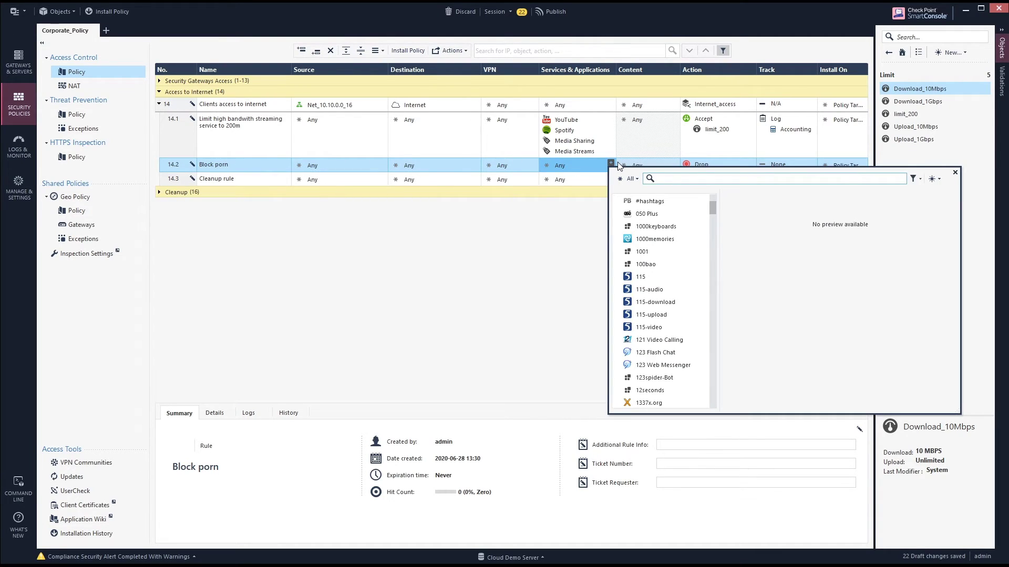
{"action": "type", "text": "porn"}
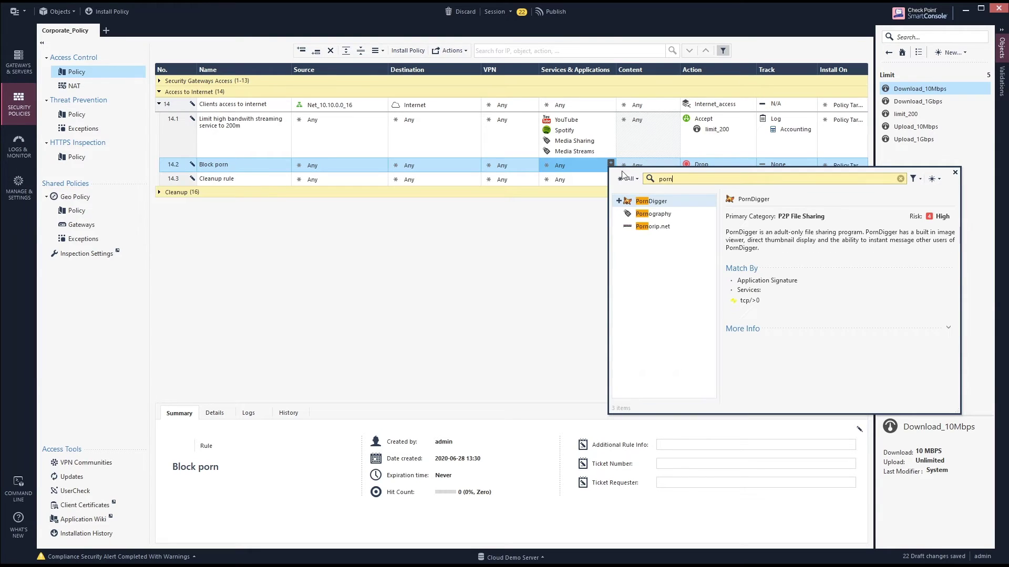
{"action": "left_click", "coordinate": [619, 215]}
{"action": "double_click", "coordinate": [660, 182]}
{"action": "key", "text": "BackSpace"}
{"action": "left_click", "coordinate": [447, 170]}
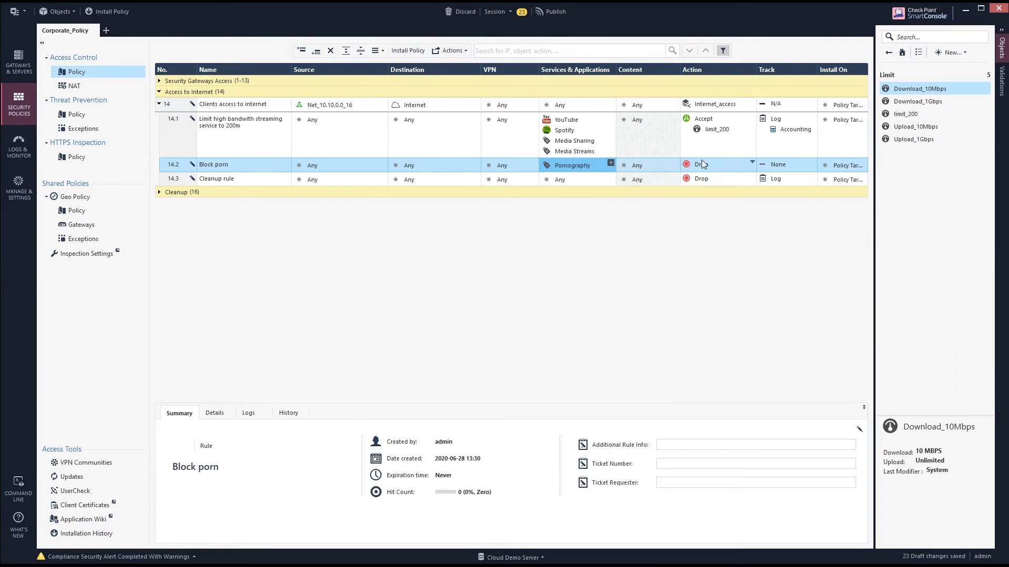
- Set the Block porn rule's tracking to Log and its action to Drop with Blocked Message - Access Control
{"action": "left_click", "coordinate": [774, 166]}
{"action": "left_click", "coordinate": [792, 181]}
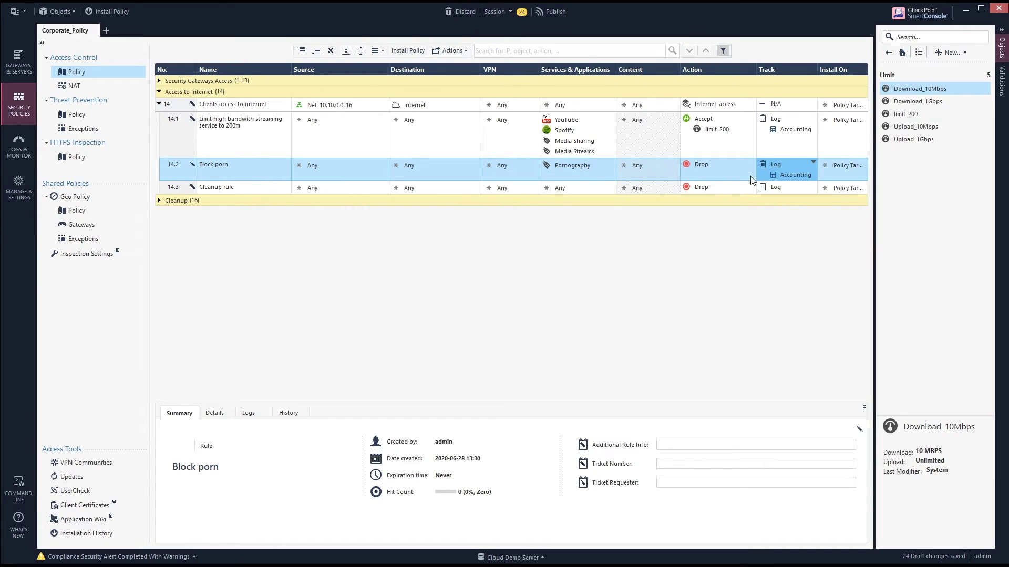
{"action": "right_click", "coordinate": [714, 165]}
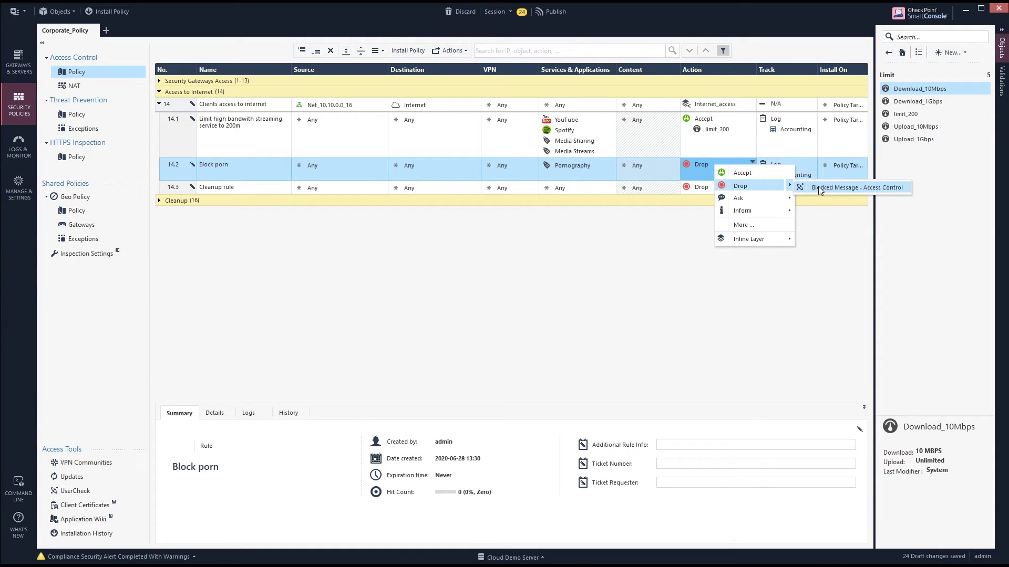
{"action": "left_click", "coordinate": [818, 188]}
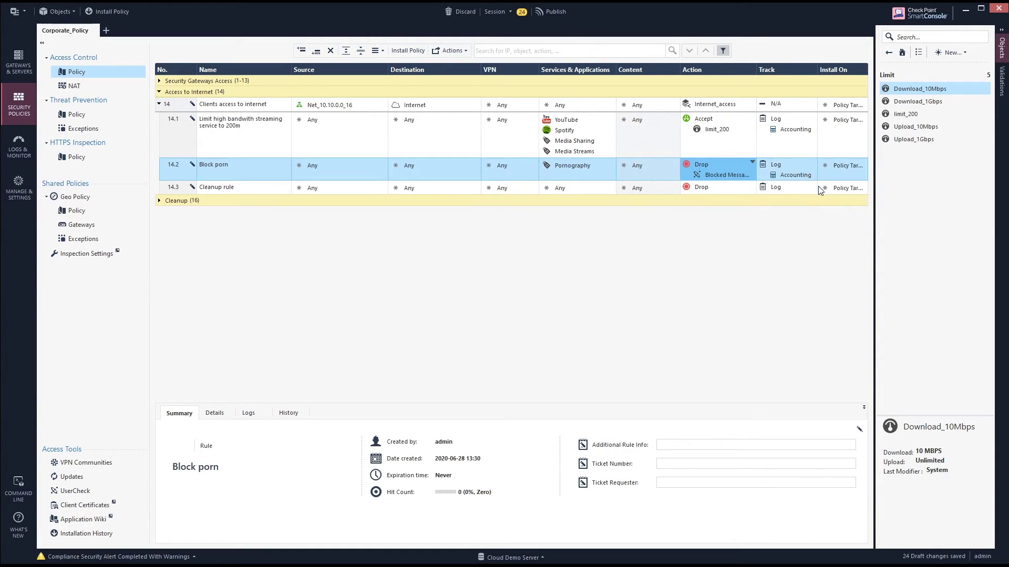
- Open the Block porn rule's Blocked Message - Access Control UserCheck for editing and add the Check Point logo
{"action": "left_click", "coordinate": [728, 178]}
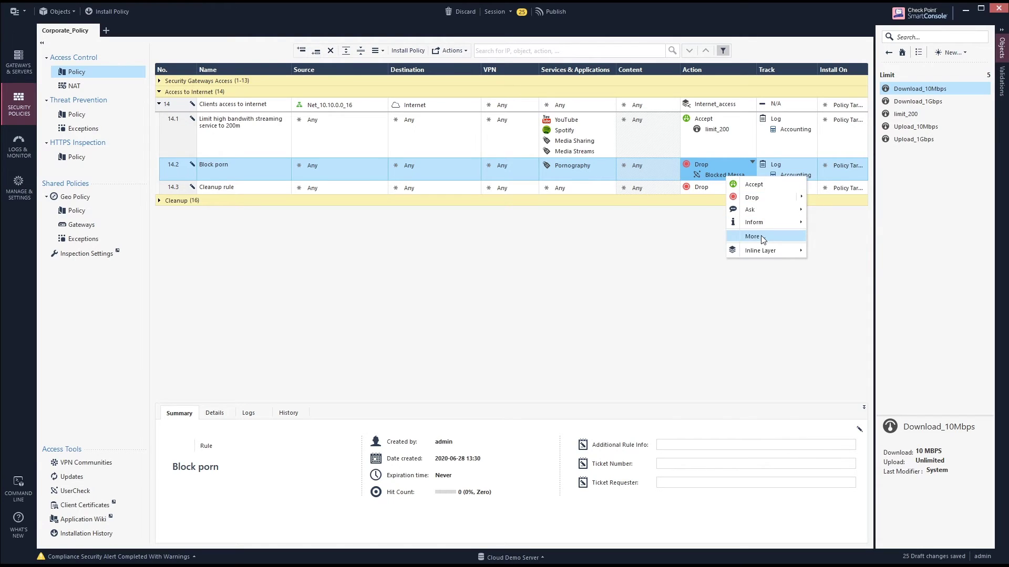
{"action": "left_click", "coordinate": [754, 237]}
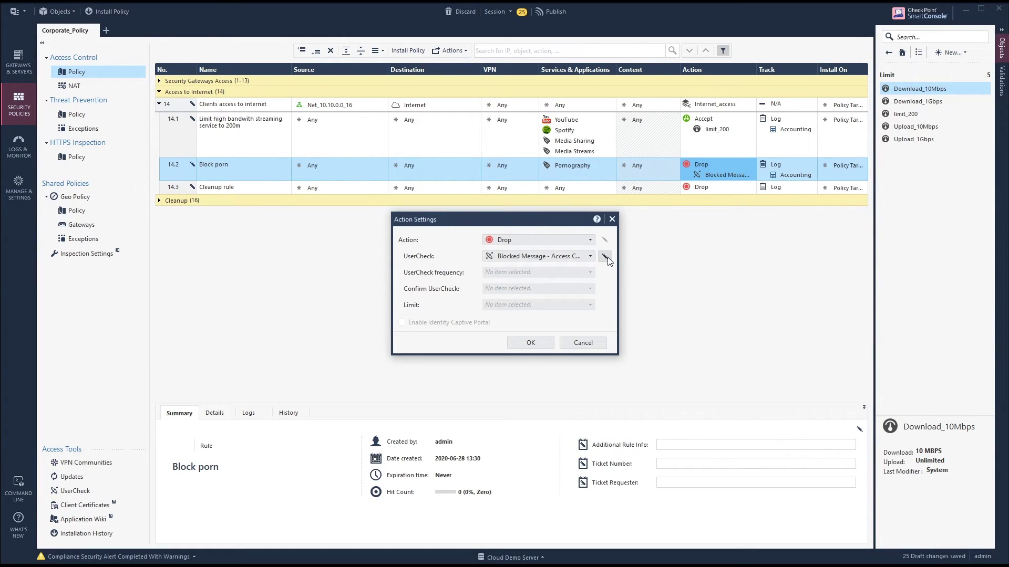
{"action": "left_click", "coordinate": [605, 256]}
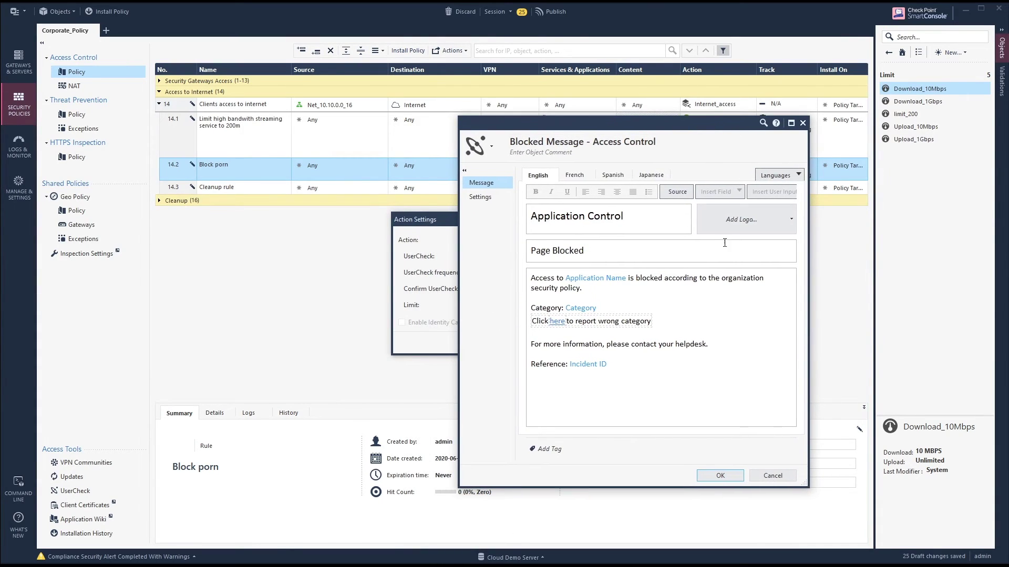
{"action": "left_click", "coordinate": [790, 221]}
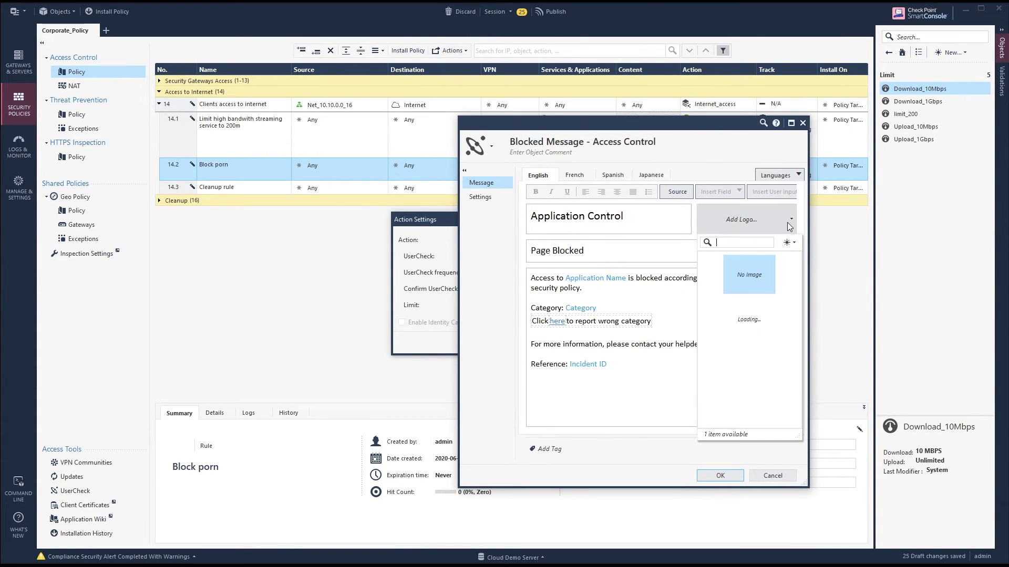
{"action": "left_click", "coordinate": [741, 317]}
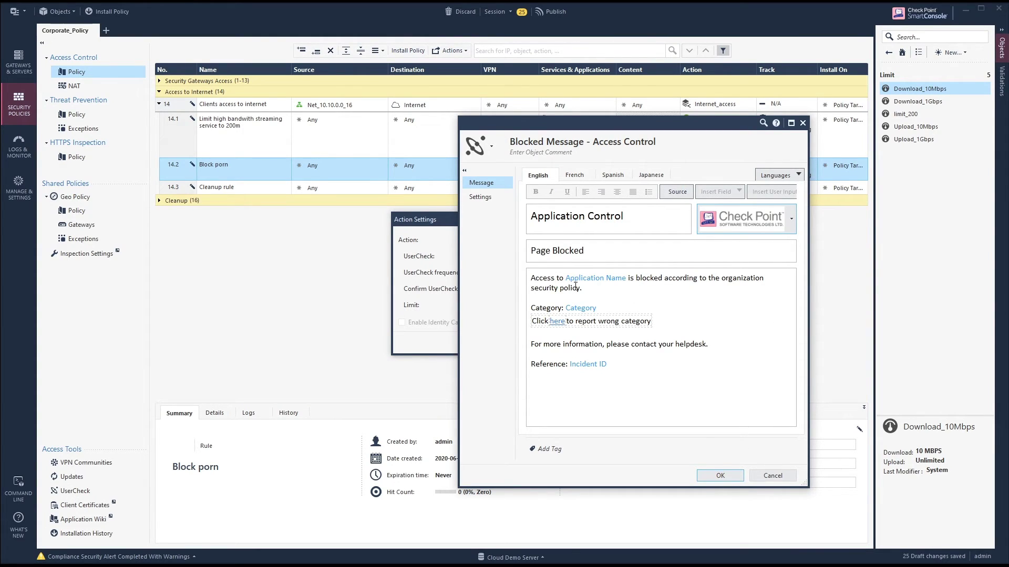
{"action": "left_click", "coordinate": [616, 286]}
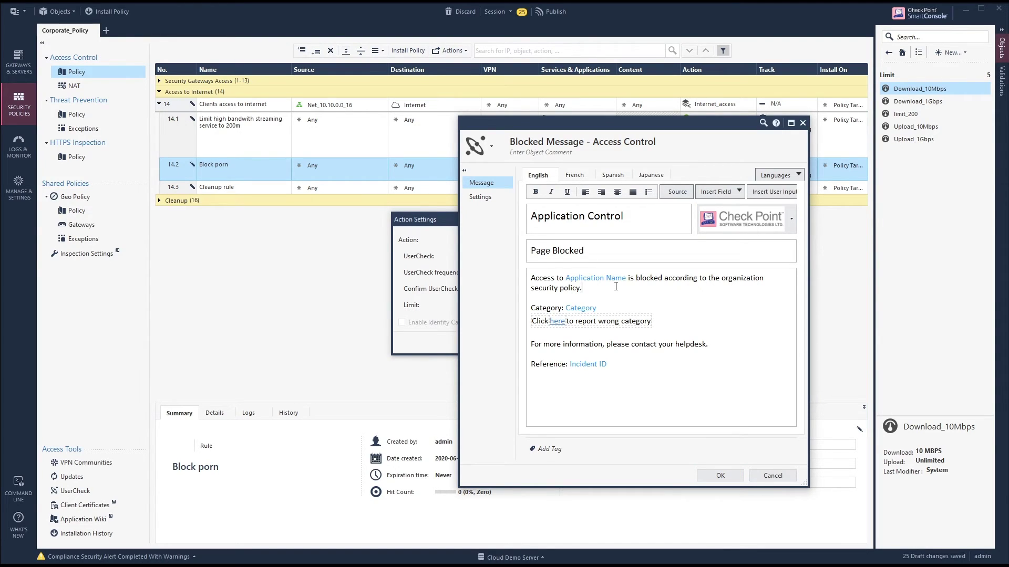
{"action": "type", "text": "sdfjshdfkjsdfh"}
{"action": "key", "text": "BackSpace"}
{"action": "key", "text": "BackSpace"}
{"action": "key", "text": "BackSpace"}
{"action": "key", "text": "BackSpace"}
{"action": "key", "text": "BackSpace"}
{"action": "key", "text": "BackSpace"}
{"action": "key", "text": "BackSpace"}
{"action": "key", "text": "BackSpace"}
{"action": "key", "text": "BackSpace"}
{"action": "key", "text": "BackSpace"}
{"action": "key", "text": "BackSpace"}
{"action": "key", "text": "BackSpace"}
{"action": "key", "text": "BackSpace"}
- Review the blocked message's language and external portal settings, and save the message and the rule's action settings
{"action": "left_click", "coordinate": [492, 195]}
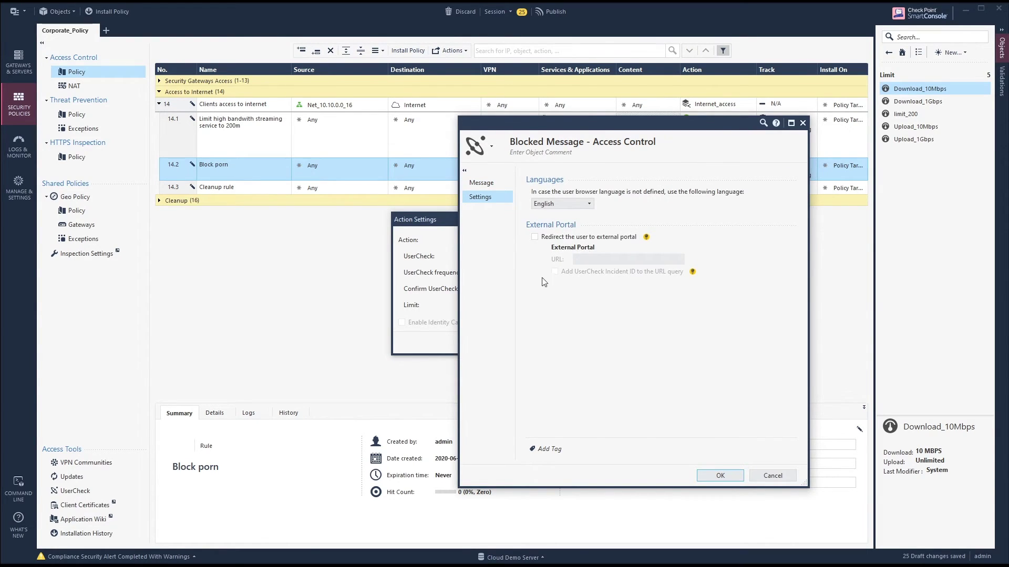
{"action": "left_click", "coordinate": [481, 183]}
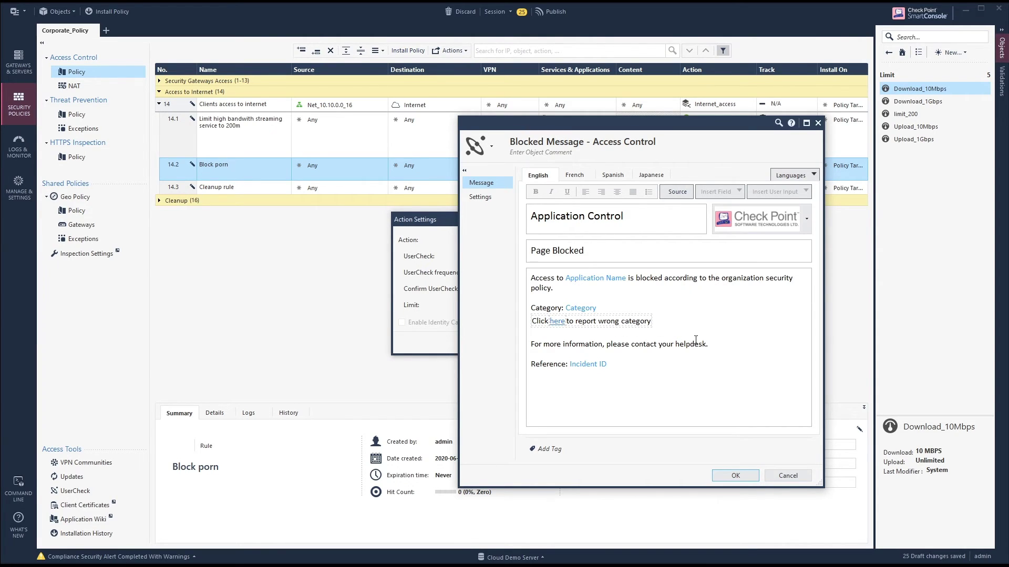
{"action": "left_click", "coordinate": [748, 475]}
{"action": "left_click", "coordinate": [544, 344]}
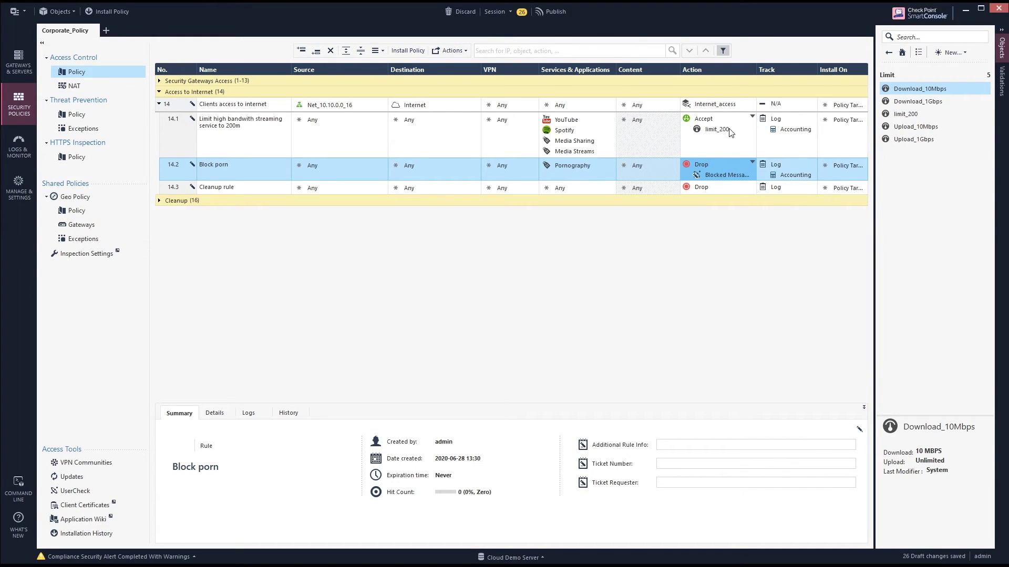
- Insert a new rule below Block porn with the action Accept and tracking set to Log
{"action": "mouse_move", "coordinate": [730, 131]}
{"action": "right_click", "coordinate": [181, 172]}
{"action": "left_click", "coordinate": [288, 181]}
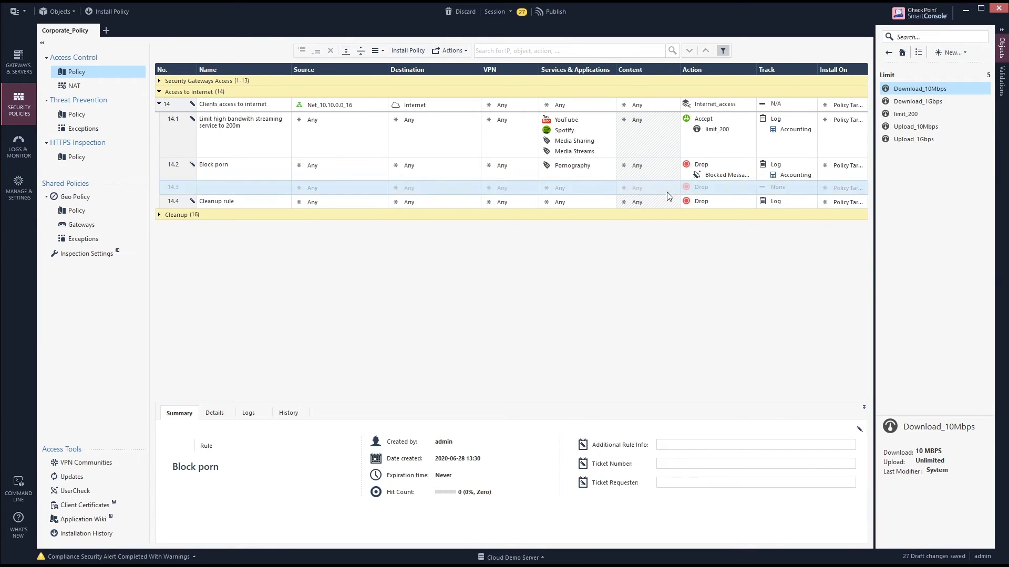
{"action": "left_click", "coordinate": [704, 193]}
{"action": "left_click", "coordinate": [725, 199]}
{"action": "left_click", "coordinate": [770, 185]}
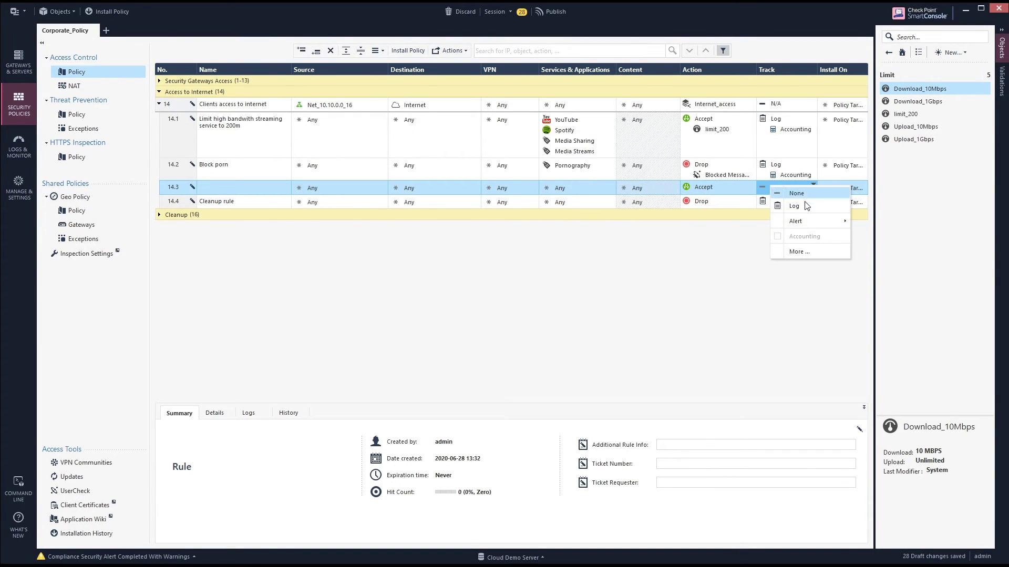
{"action": "left_click", "coordinate": [785, 209]}
- Find services by ports 443 and 80 and add https and http to rule 14.3
{"action": "left_click", "coordinate": [612, 186]}
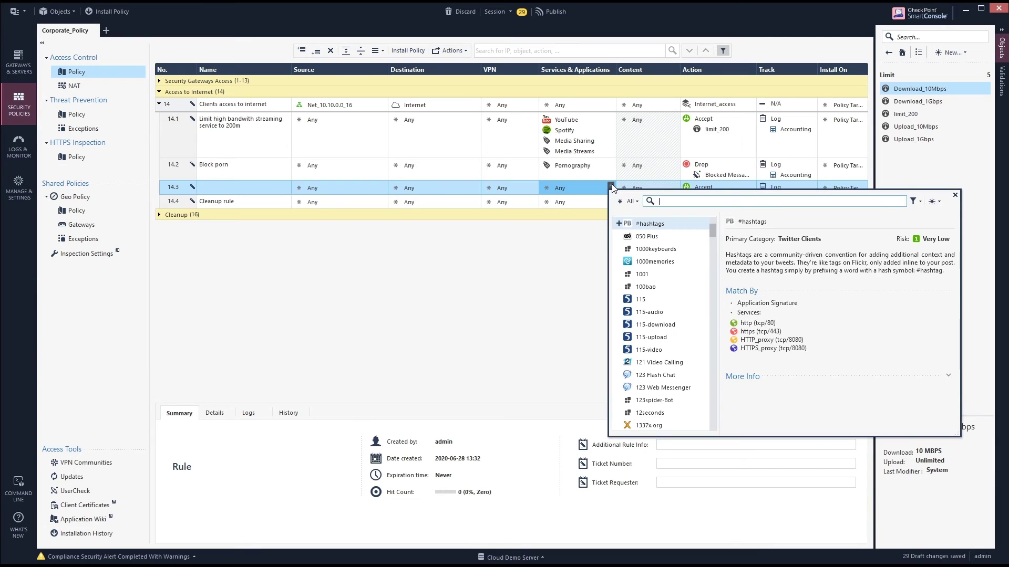
{"action": "type", "text": "443"}
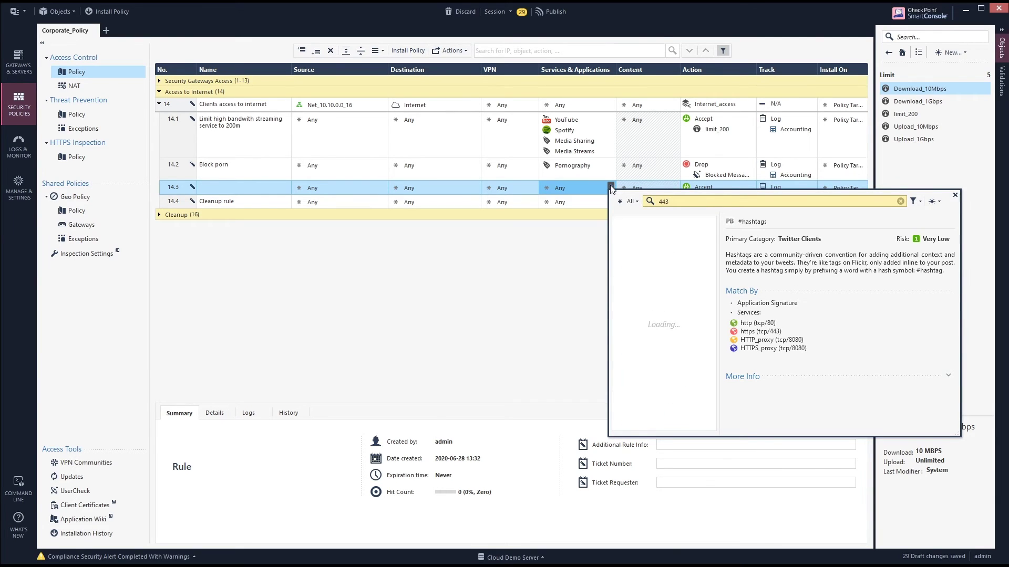
{"action": "left_click", "coordinate": [619, 236]}
{"action": "double_click", "coordinate": [656, 203]}
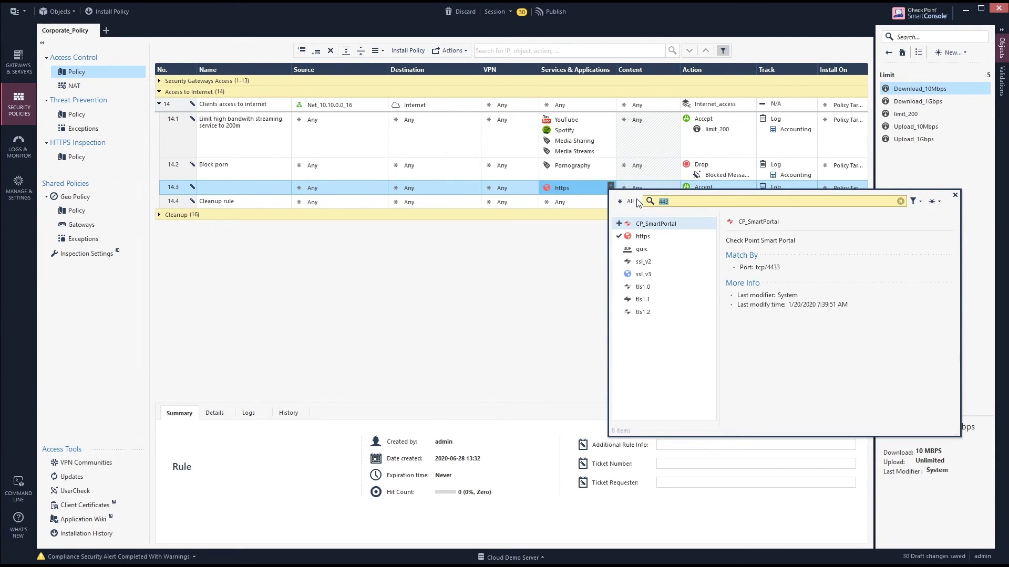
{"action": "type", "text": "80"}
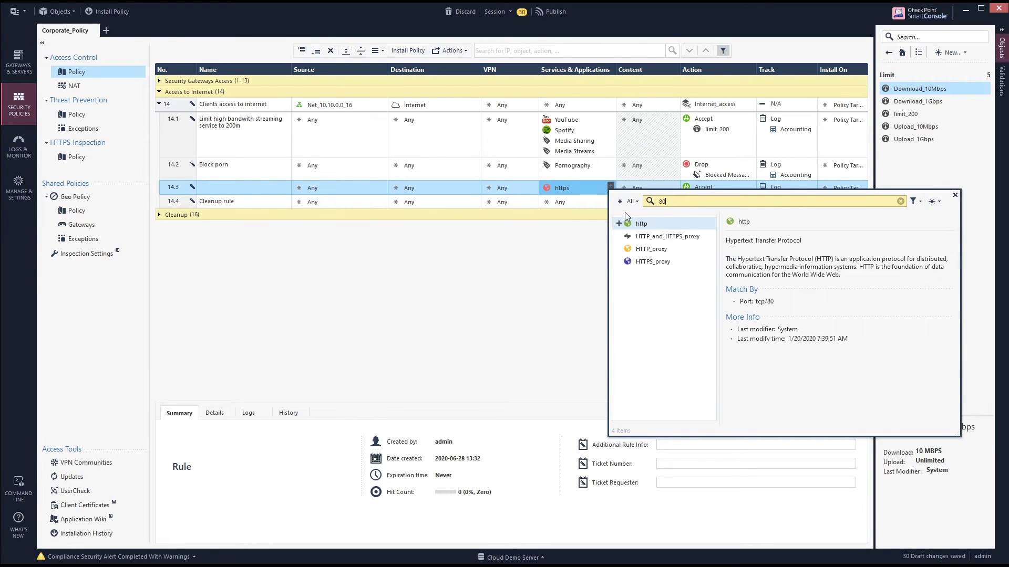
{"action": "left_click", "coordinate": [619, 224]}
{"action": "left_click", "coordinate": [505, 284]}
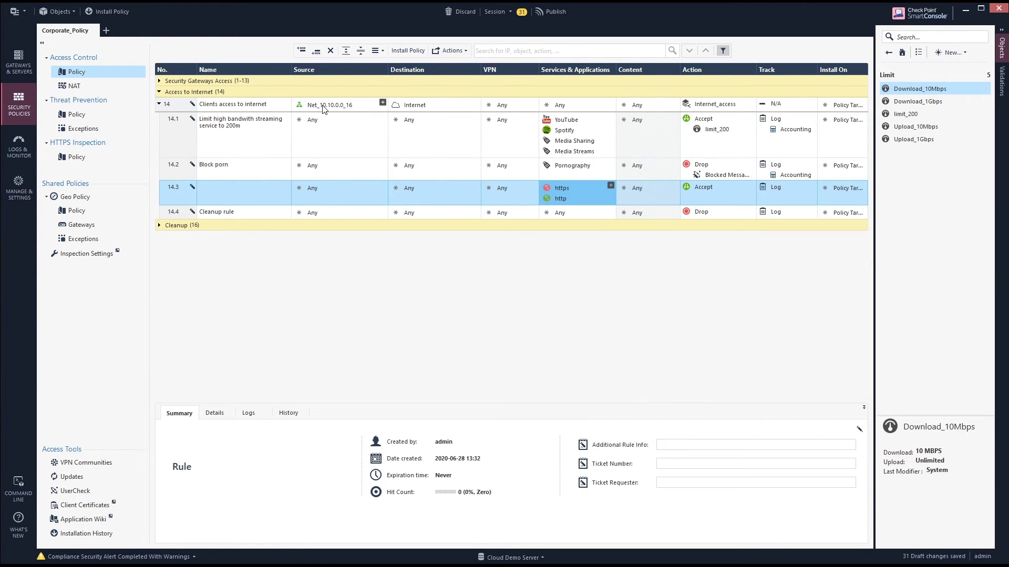
- Name rule 14.3 "allow websurfing from clients"
{"action": "left_click", "coordinate": [321, 132]}
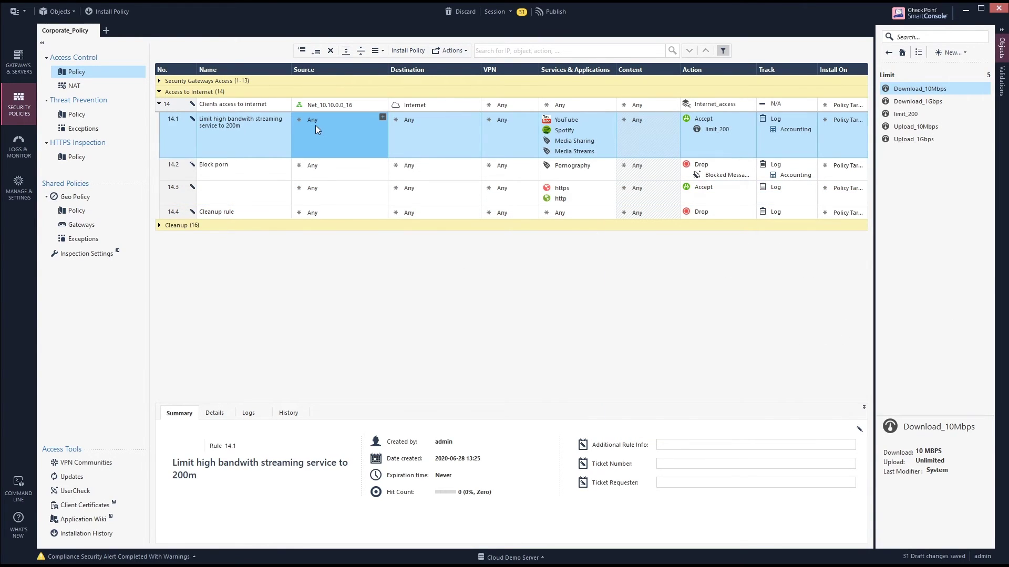
{"action": "double_click", "coordinate": [238, 196]}
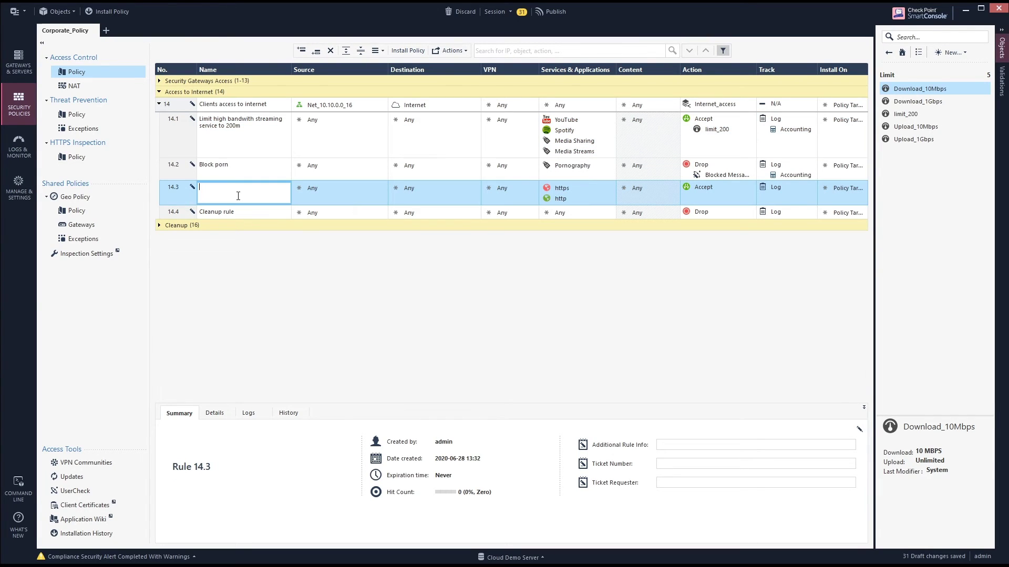
{"action": "type", "text": "allow websuring"}
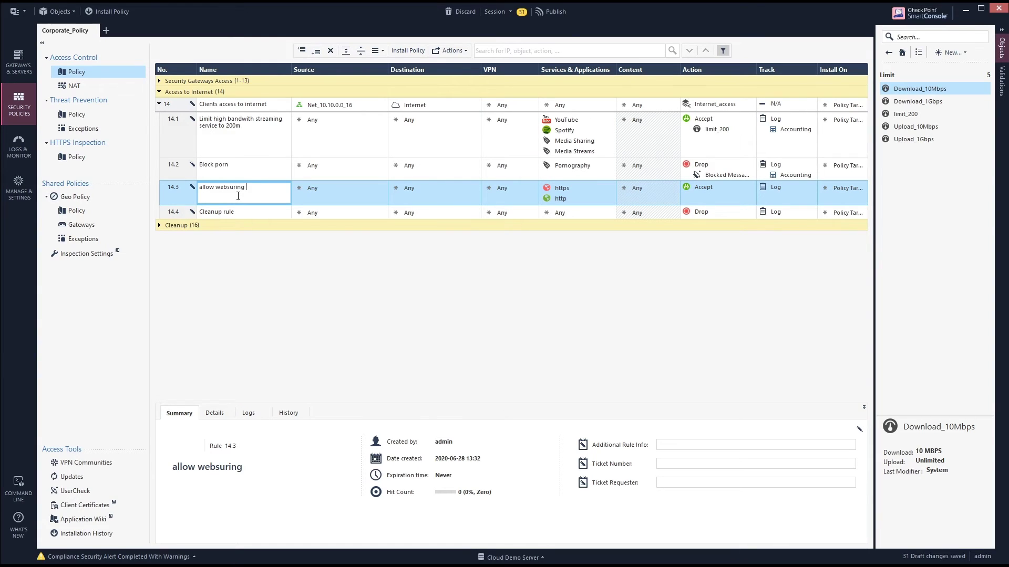
{"action": "key", "text": "BackSpace"}
{"action": "key", "text": "BackSpace"}
{"action": "type", "text": "fing from clients"}
{"action": "left_click", "coordinate": [266, 153]}
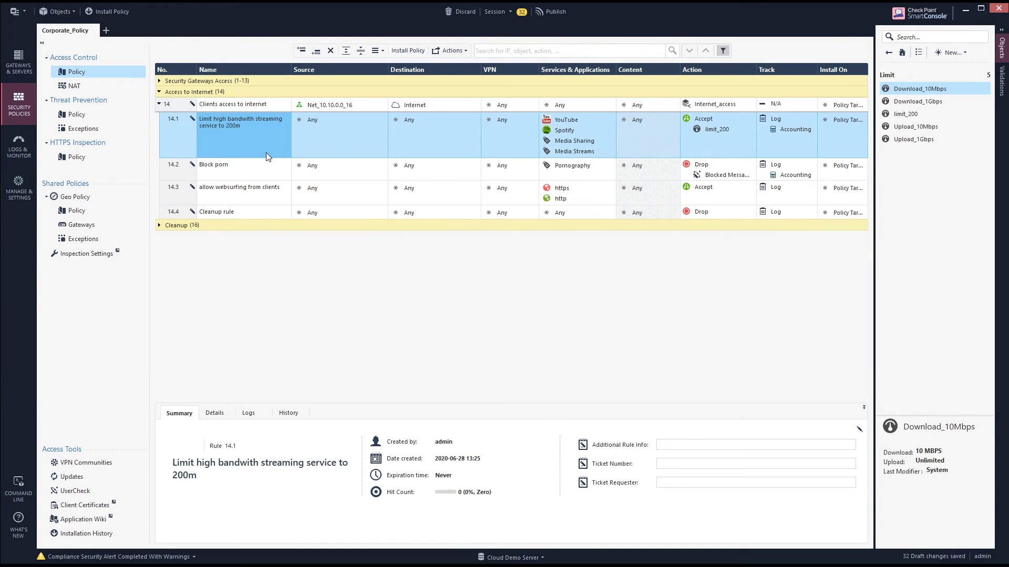
- Compare the source and destination of parent rule 14 with those of its inline layer rules, including the Cleanup rule
{"action": "left_click", "coordinate": [328, 127]}
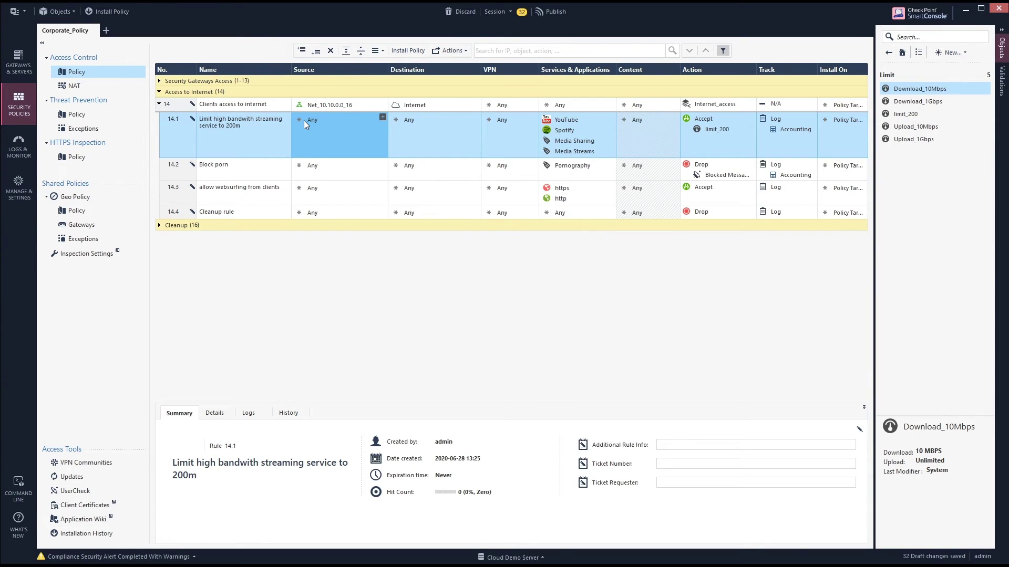
{"action": "left_click", "coordinate": [329, 104]}
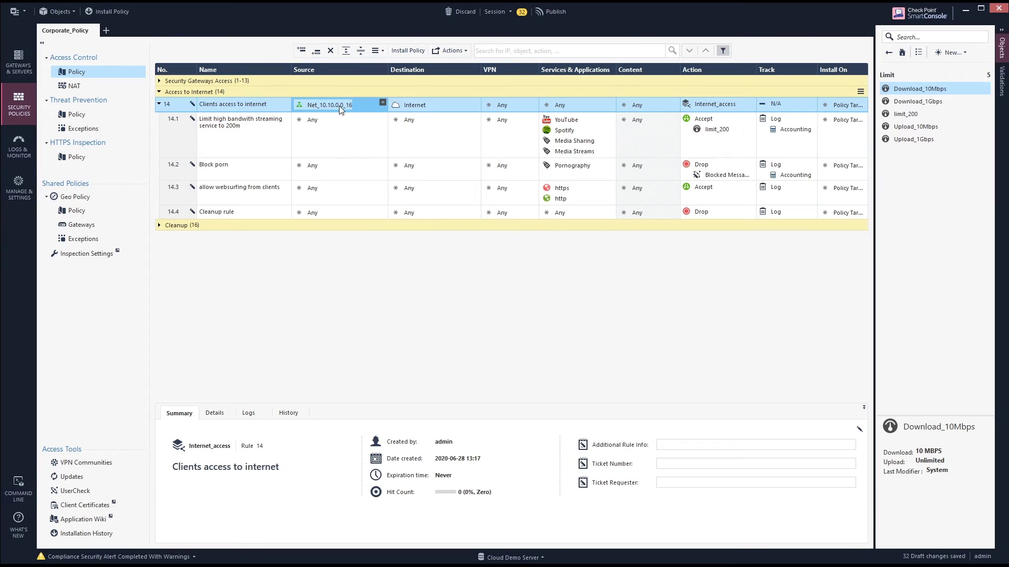
{"action": "left_click", "coordinate": [177, 136]}
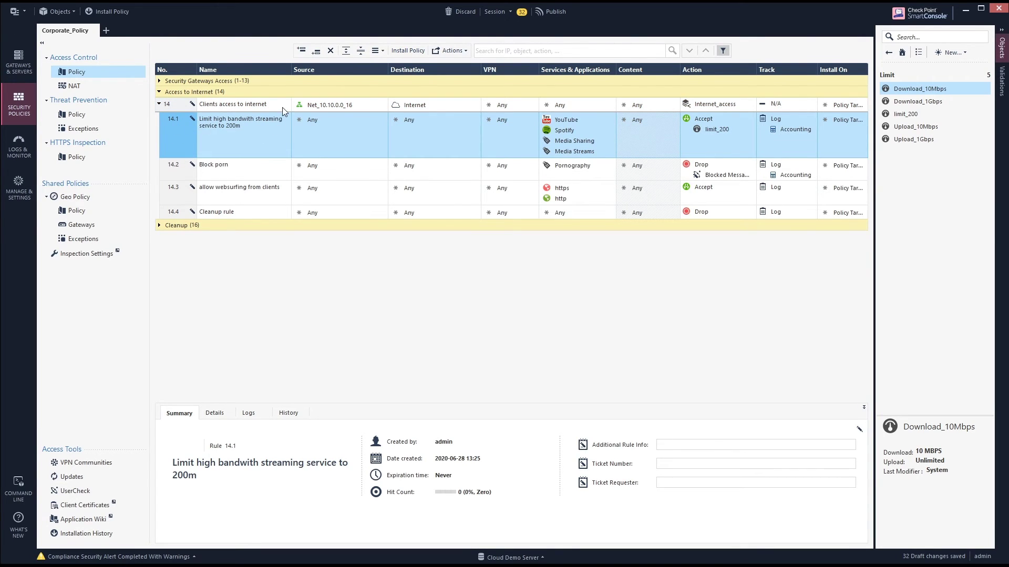
{"action": "left_click", "coordinate": [244, 105]}
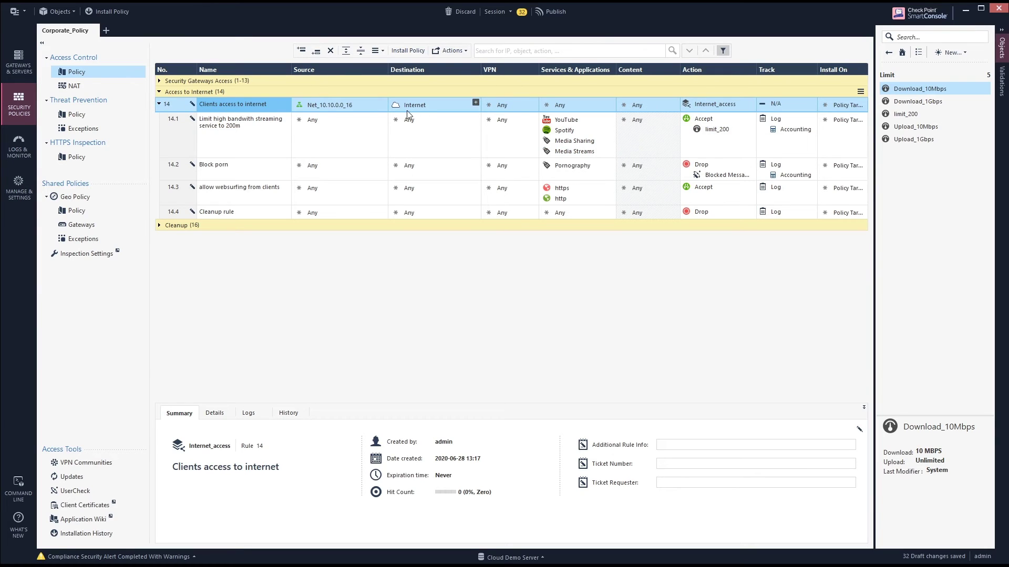
{"action": "left_click", "coordinate": [318, 126]}
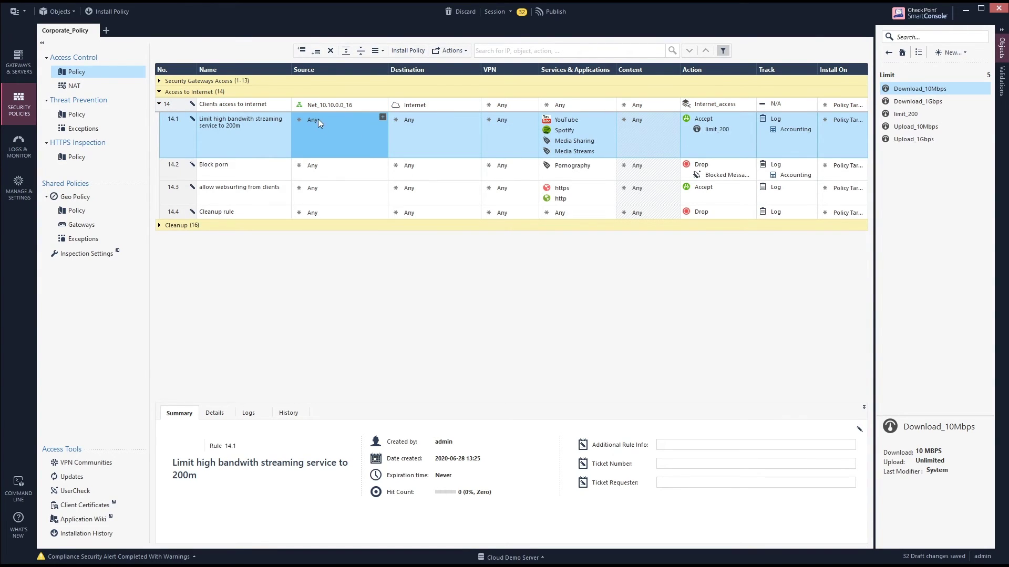
{"action": "mouse_move", "coordinate": [326, 106]}
{"action": "left_click", "coordinate": [429, 127]}
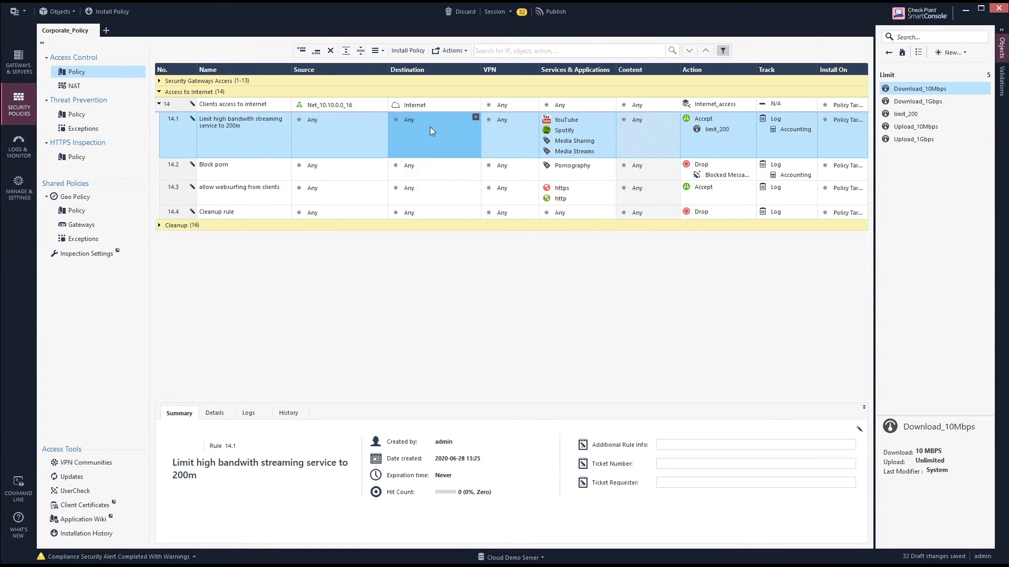
{"action": "mouse_move", "coordinate": [421, 105]}
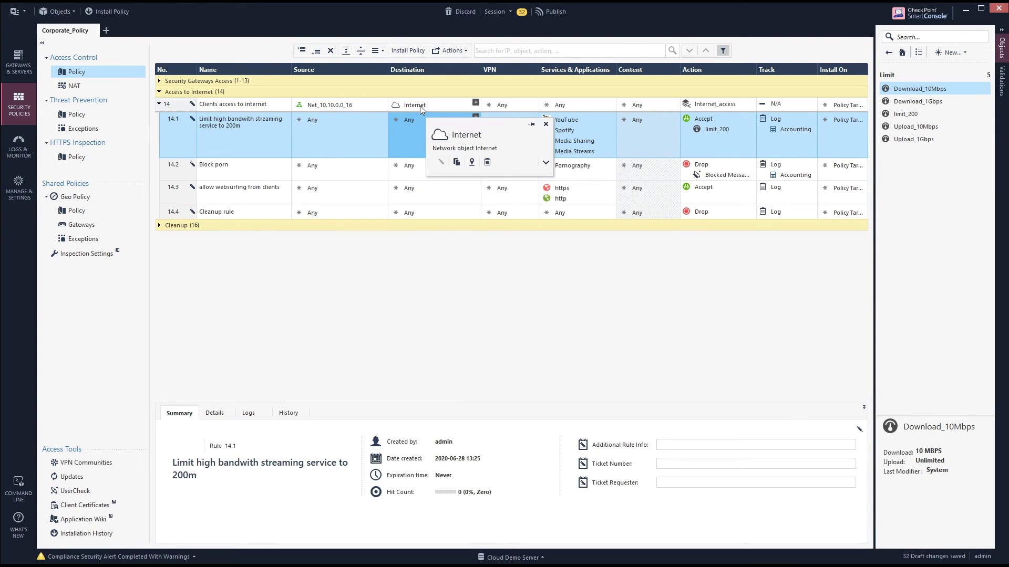
{"action": "left_click", "coordinate": [339, 137]}
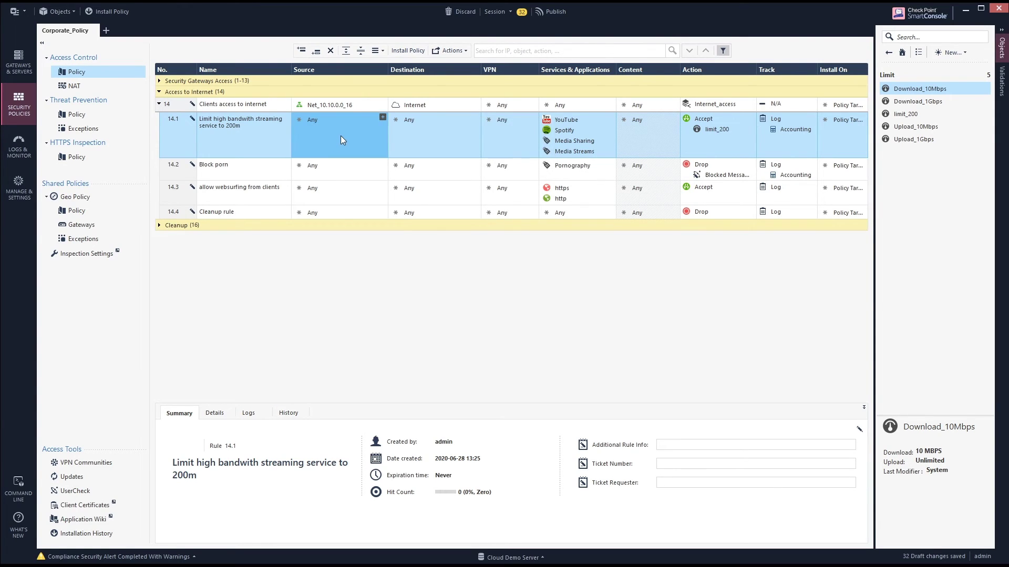
{"action": "left_click", "coordinate": [272, 212]}
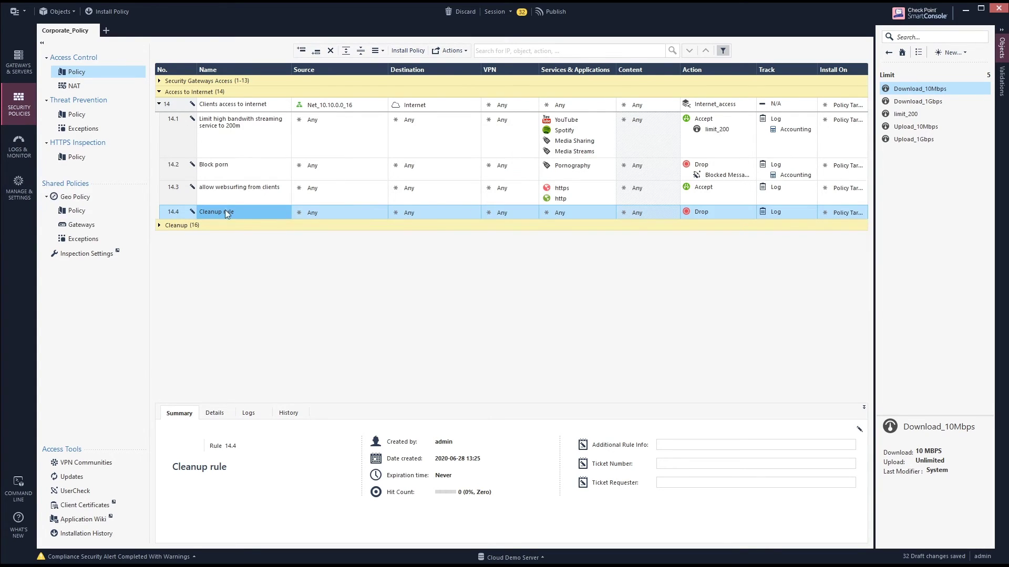
- Insert a new rule below rule 14 and copy Net_10.10.0.0_16 into its source
{"action": "left_click", "coordinate": [178, 107]}
{"action": "right_click", "coordinate": [177, 106]}
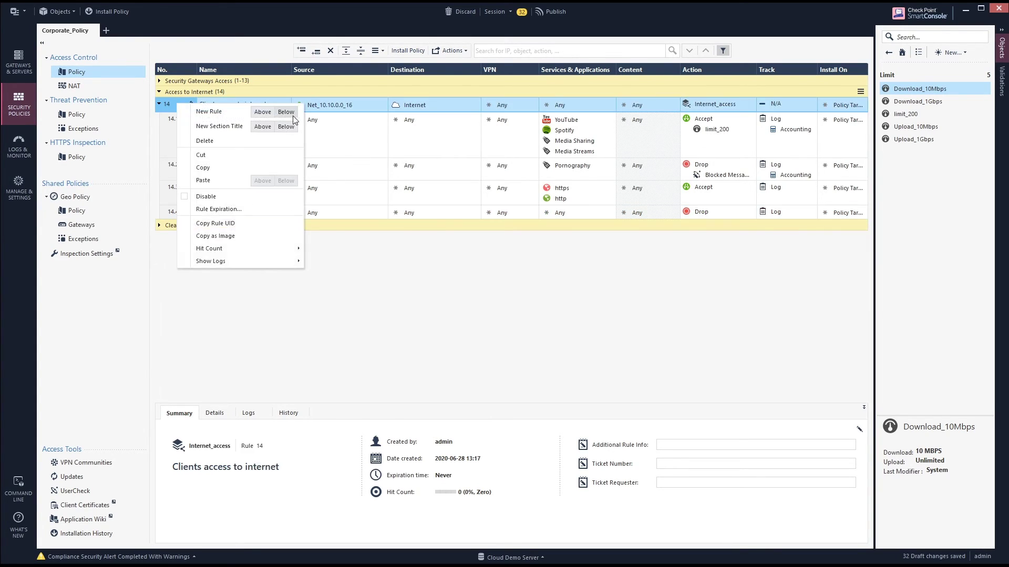
{"action": "left_click", "coordinate": [287, 112]}
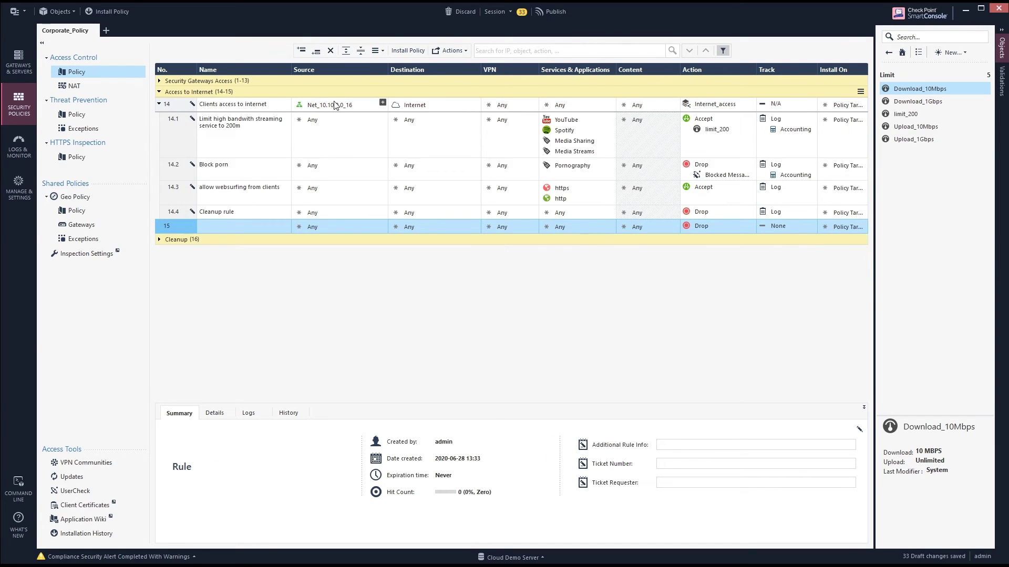
{"action": "left_click_drag", "start_coordinate": [340, 105], "coordinate": [341, 232]}
- Create a new network object named Net_10.20.0.0_16 with the comment "Server network" for rule 15's destination
{"action": "left_click", "coordinate": [476, 224]}
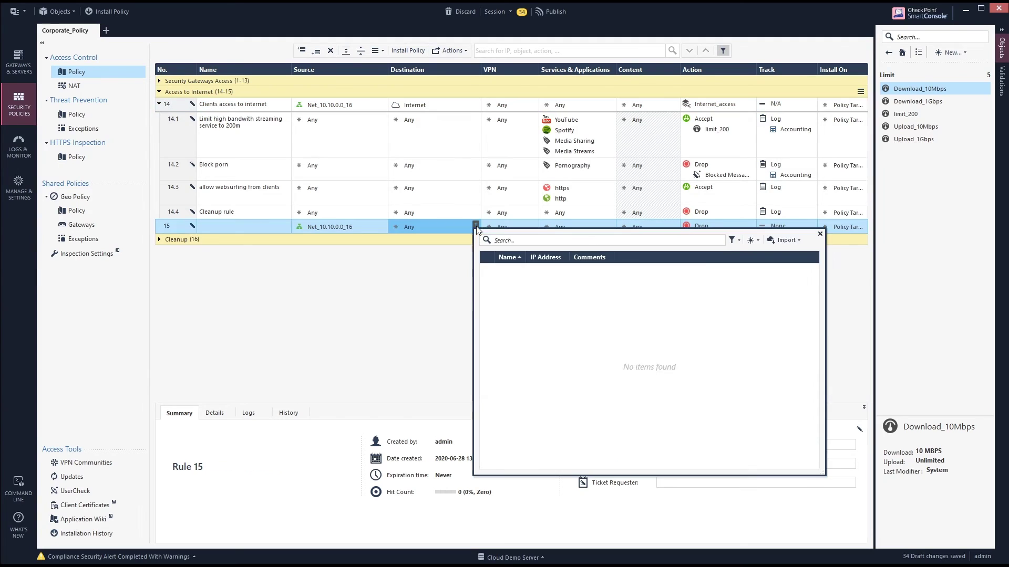
{"action": "left_click", "coordinate": [754, 241]}
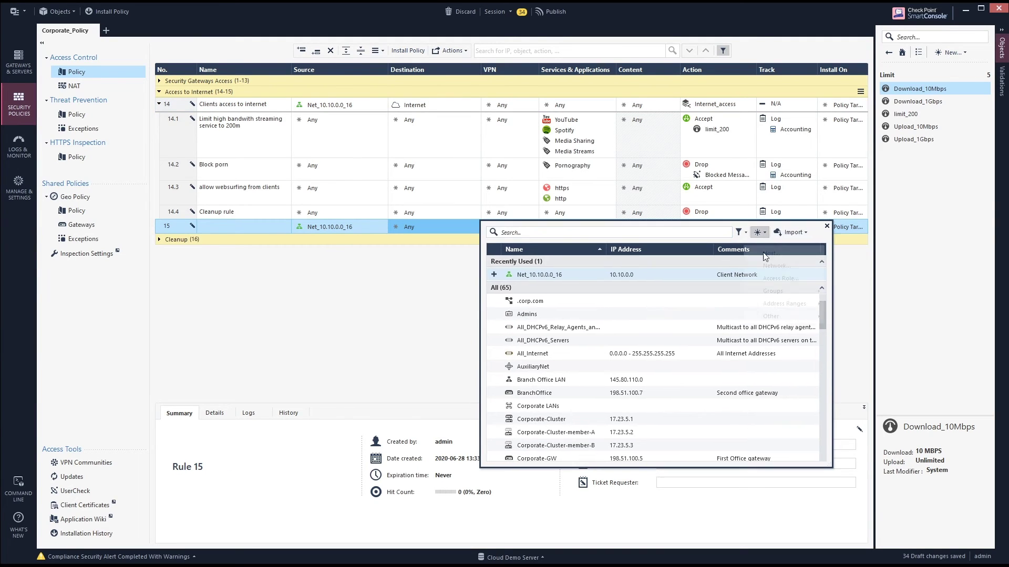
{"action": "left_click", "coordinate": [773, 266]}
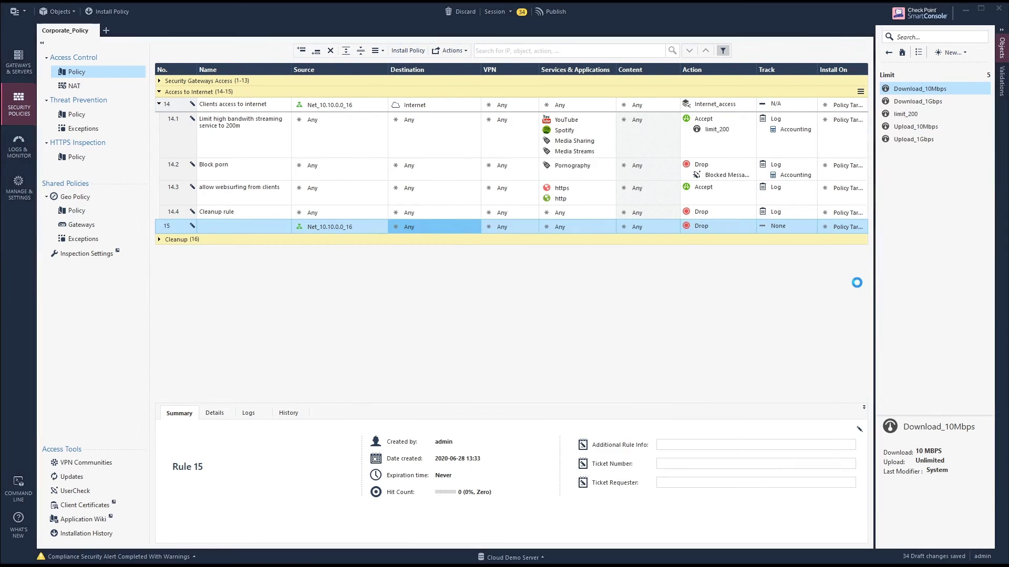
{"action": "type", "text": "Net"}
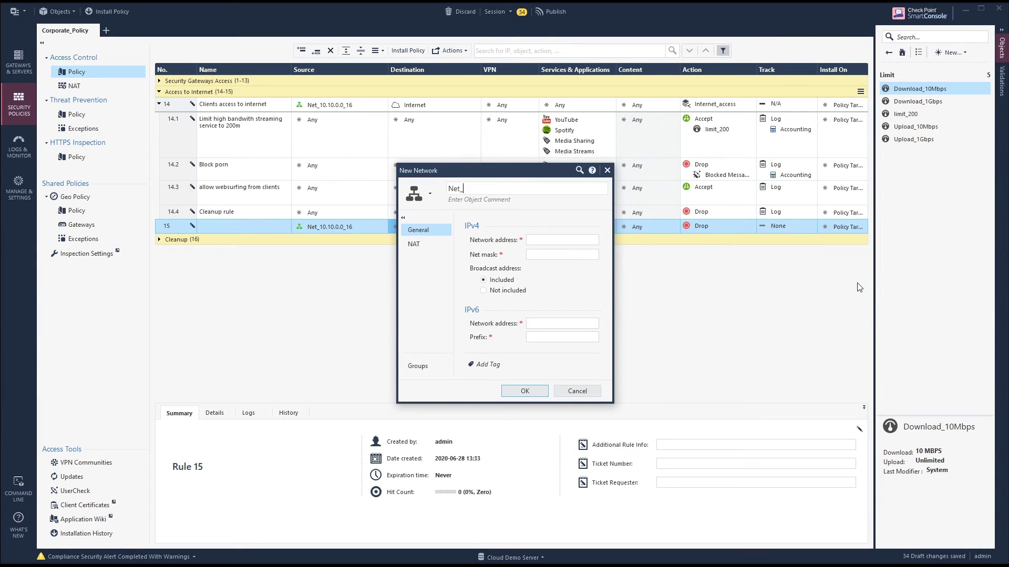
{"action": "type", "text": "_10.20.0.0."}
{"action": "type", "text": "16"}
{"action": "key", "text": "Tab"}
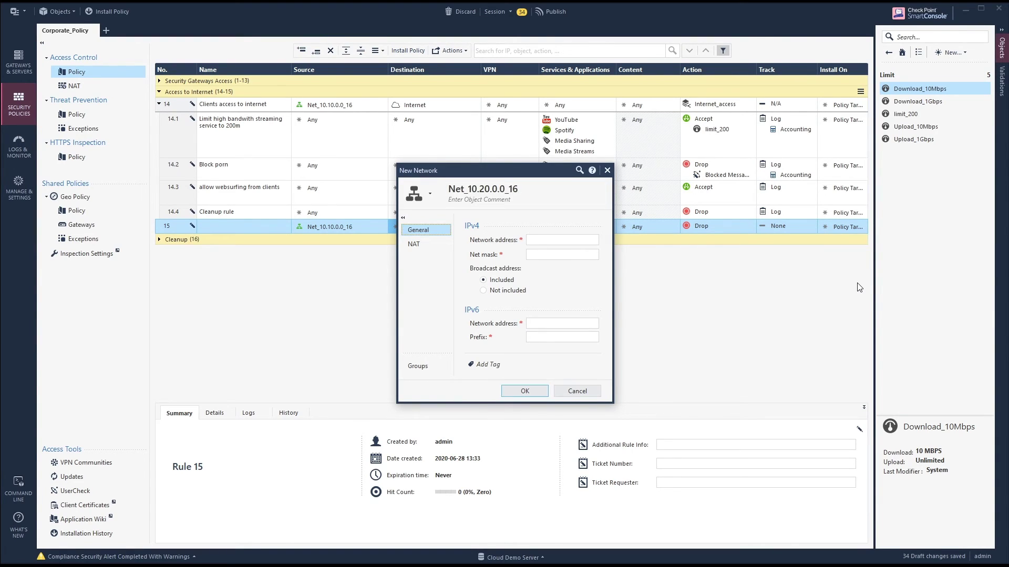
{"action": "left_click", "coordinate": [513, 198]}
{"action": "type", "text": "Server network"}
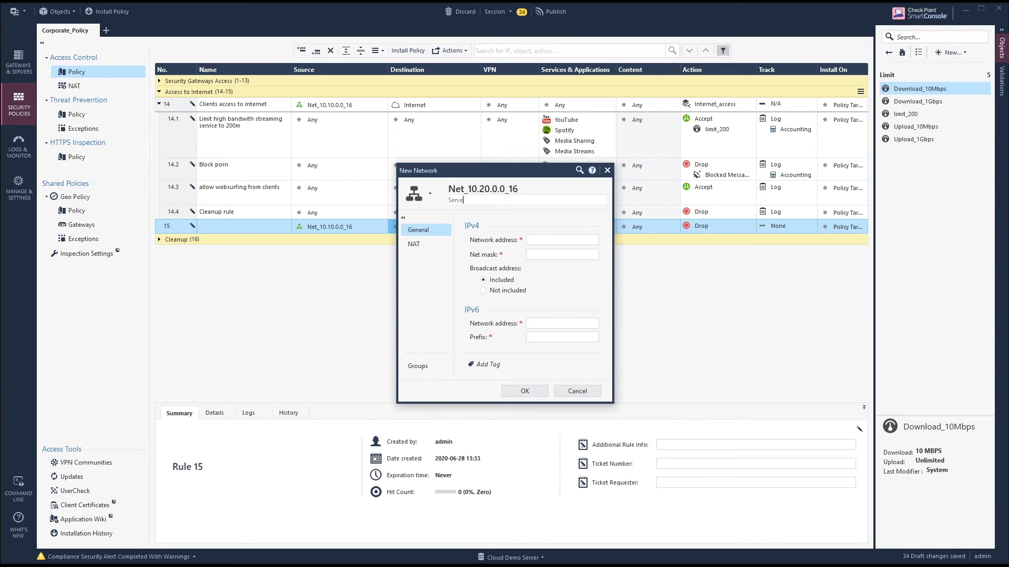
- Give the new network the IPv4 address 10.20.0.0 with net mask 255.255.0.0 and save it
{"action": "left_click", "coordinate": [546, 240]}
{"action": "type", "text": "10."}
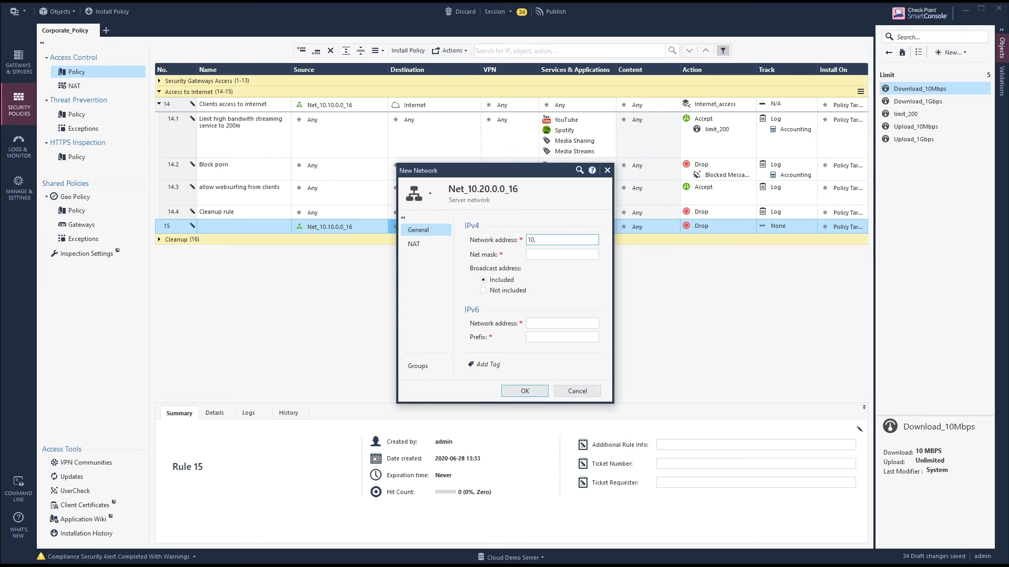
{"action": "type", "text": "20.0.0"}
{"action": "key", "text": "Tab"}
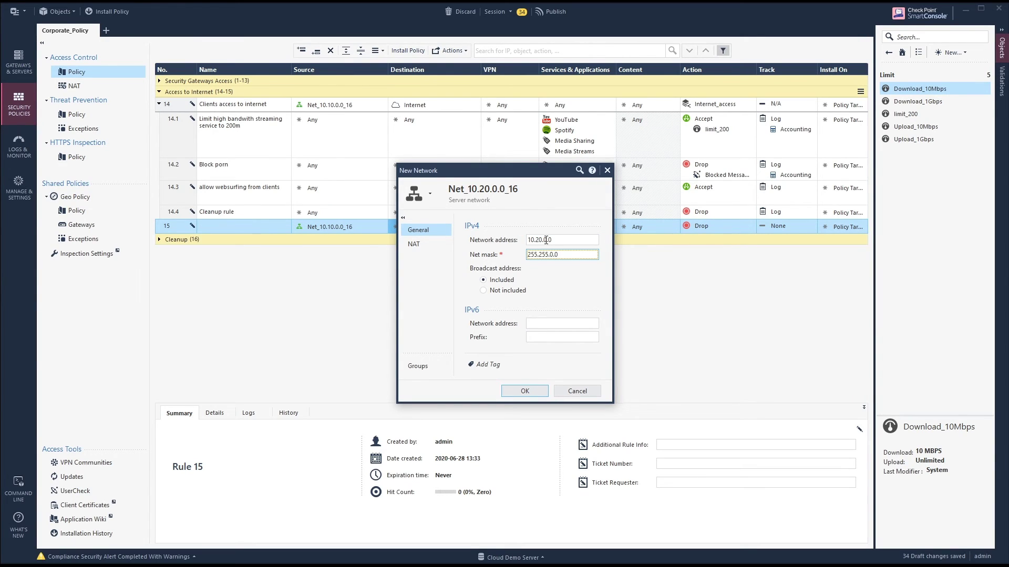
{"action": "left_click", "coordinate": [528, 392]}
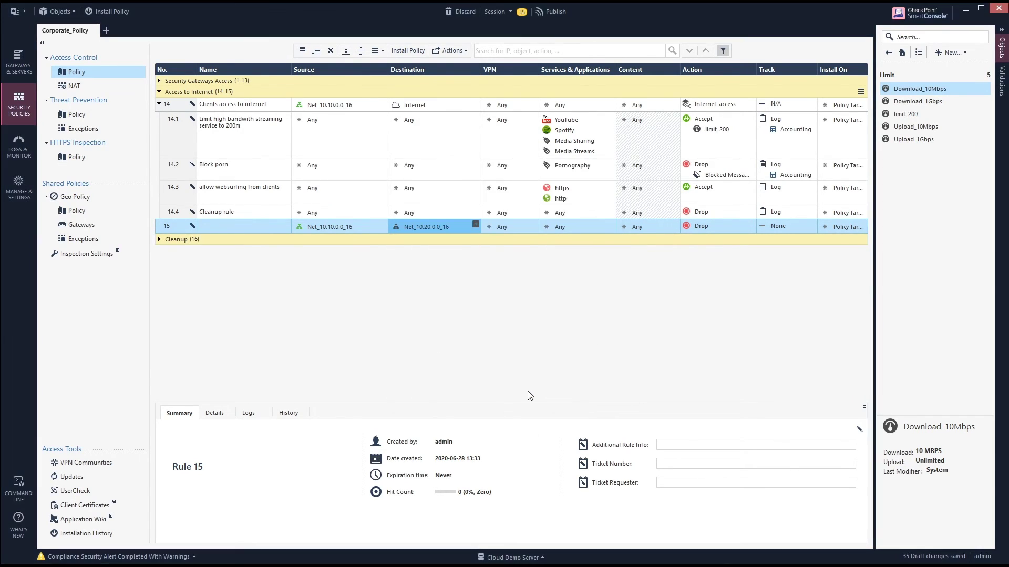
- Set rule 15's action to Accept and its tracking to Log
{"action": "left_click", "coordinate": [720, 229]}
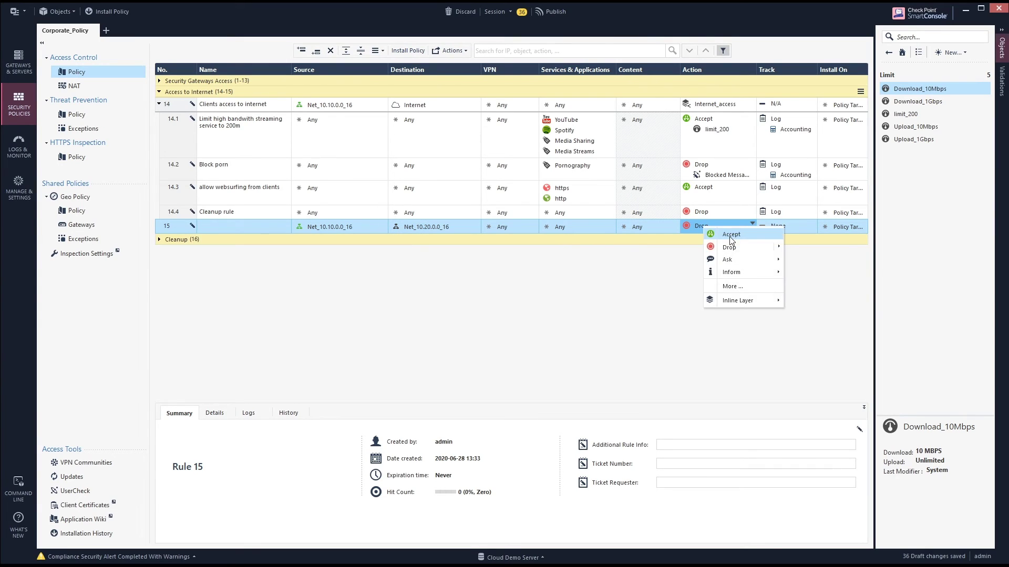
{"action": "left_click", "coordinate": [732, 237]}
{"action": "left_click", "coordinate": [768, 229]}
{"action": "left_click", "coordinate": [782, 248]}
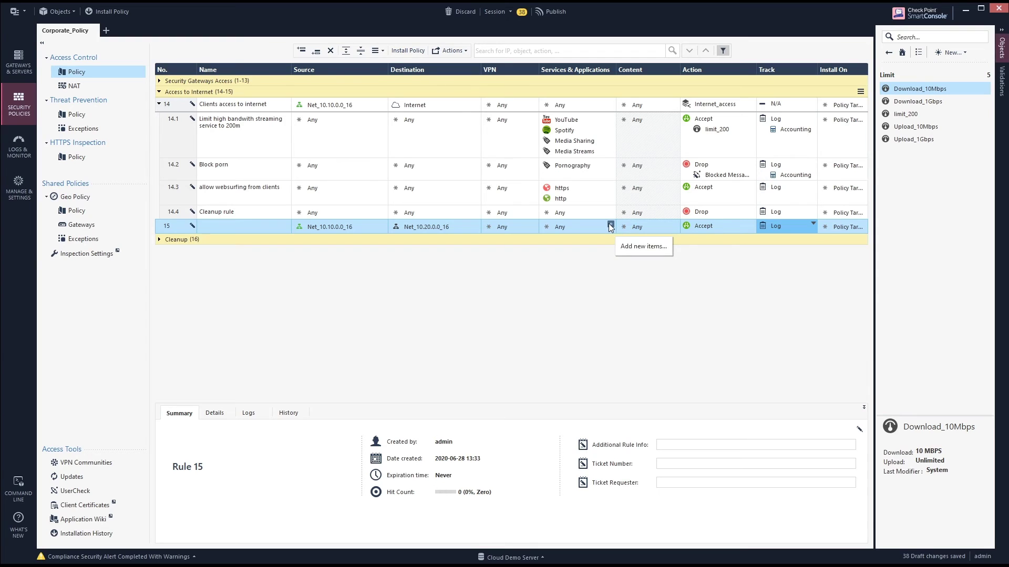
- Search the services and applications for citrix and add Citrix to rule 15
{"action": "left_click", "coordinate": [610, 224]}
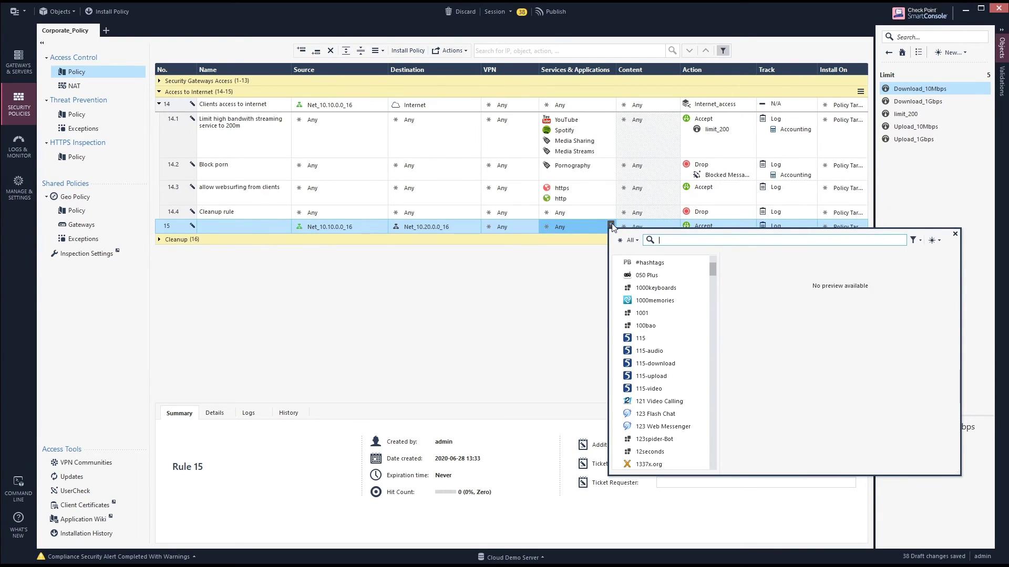
{"action": "type", "text": "citrix"}
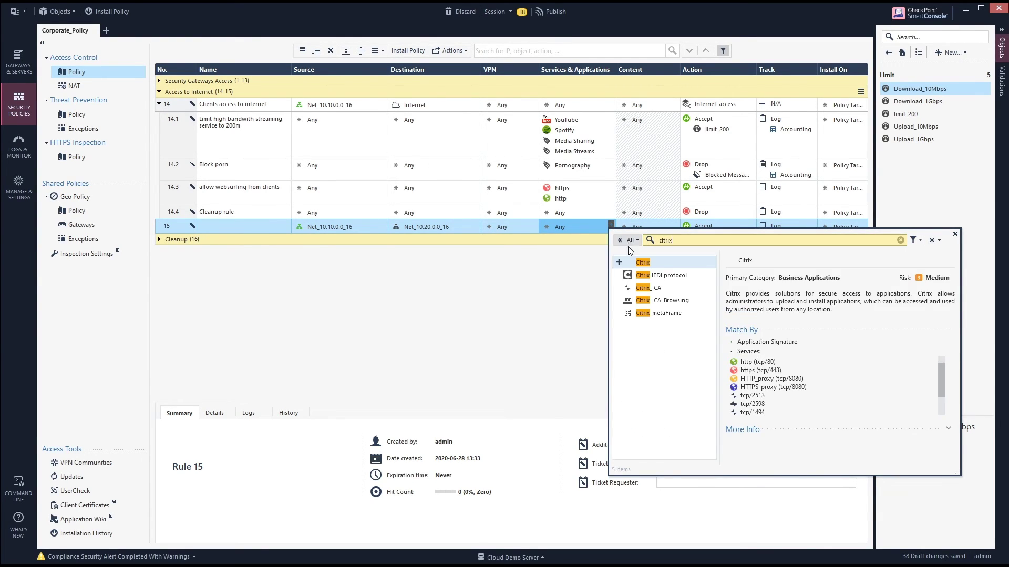
{"action": "left_click", "coordinate": [621, 263]}
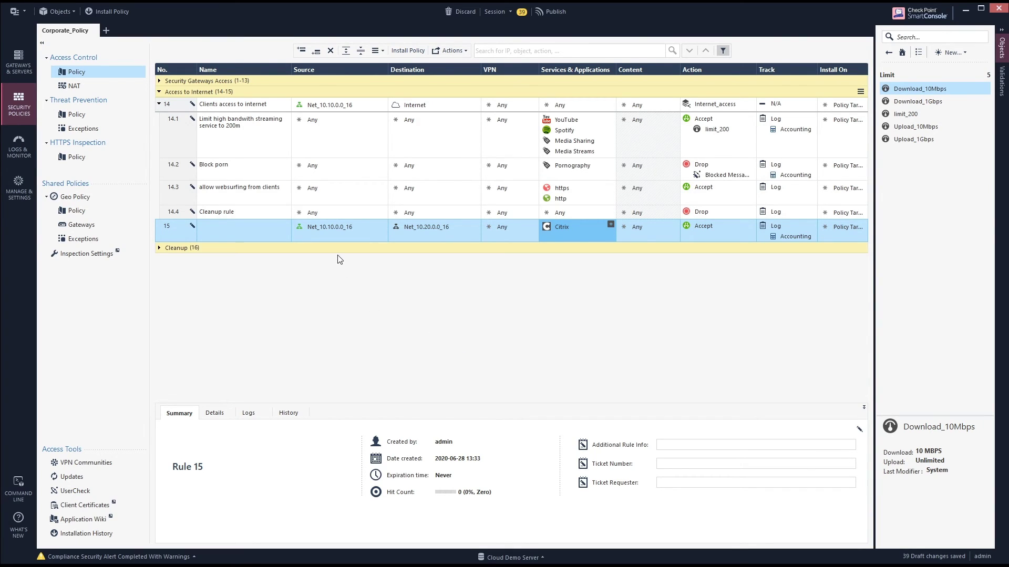
{"action": "mouse_move", "coordinate": [720, 106]}
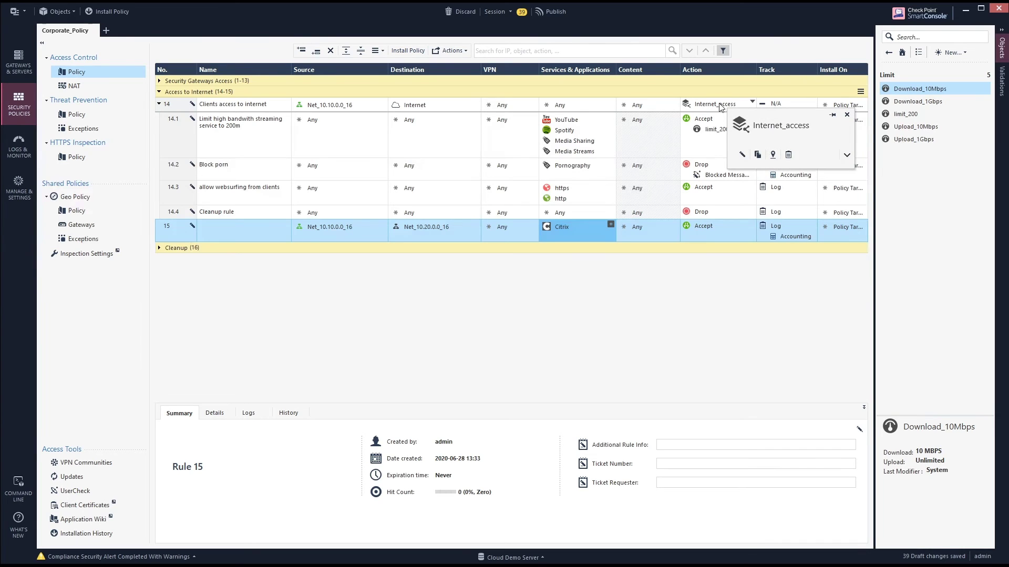
{"action": "left_click", "coordinate": [705, 107]}
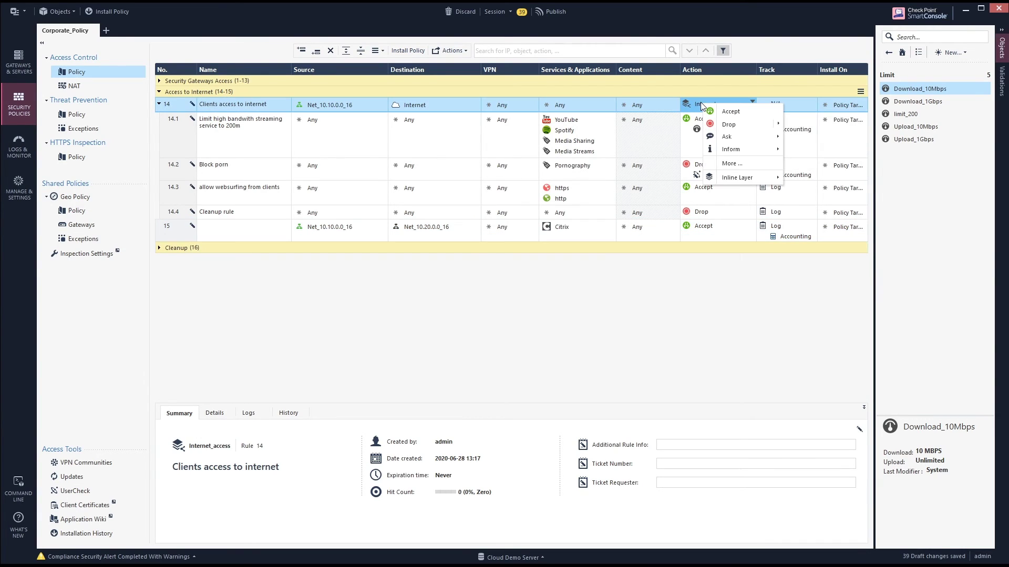
- Insert a new rule below rule 15 in the Access to Internet section
{"action": "left_click", "coordinate": [169, 231]}
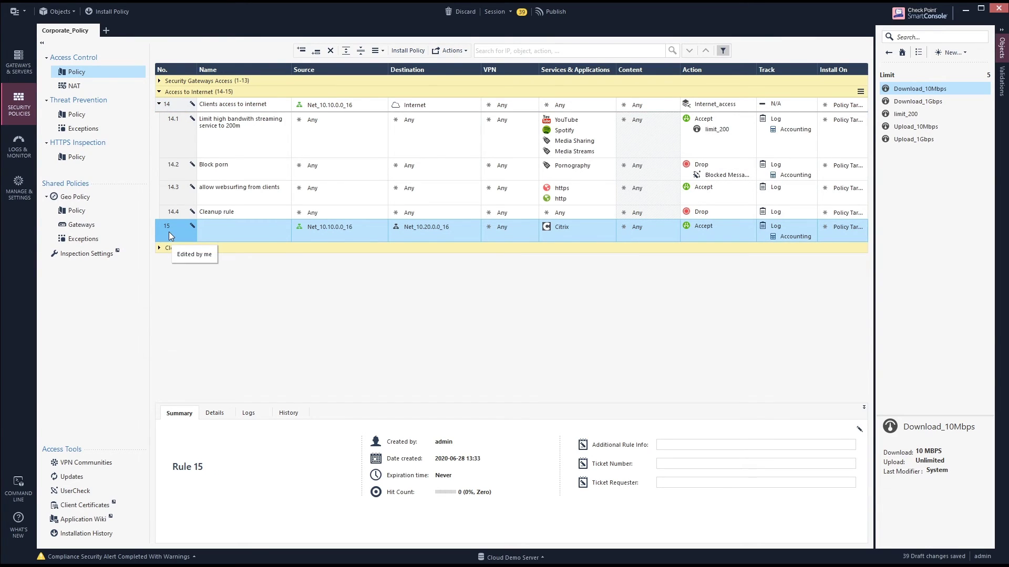
{"action": "right_click", "coordinate": [169, 231]}
{"action": "left_click", "coordinate": [279, 240]}
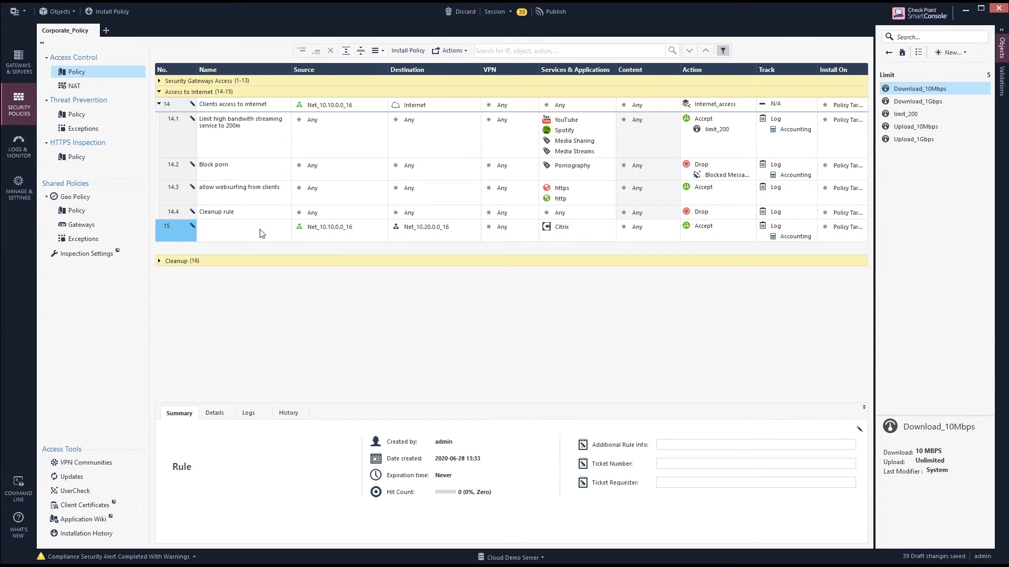
- Name rule 15 "Clients to server network"
{"action": "double_click", "coordinate": [254, 226]}
{"action": "type", "text": "Cli"}
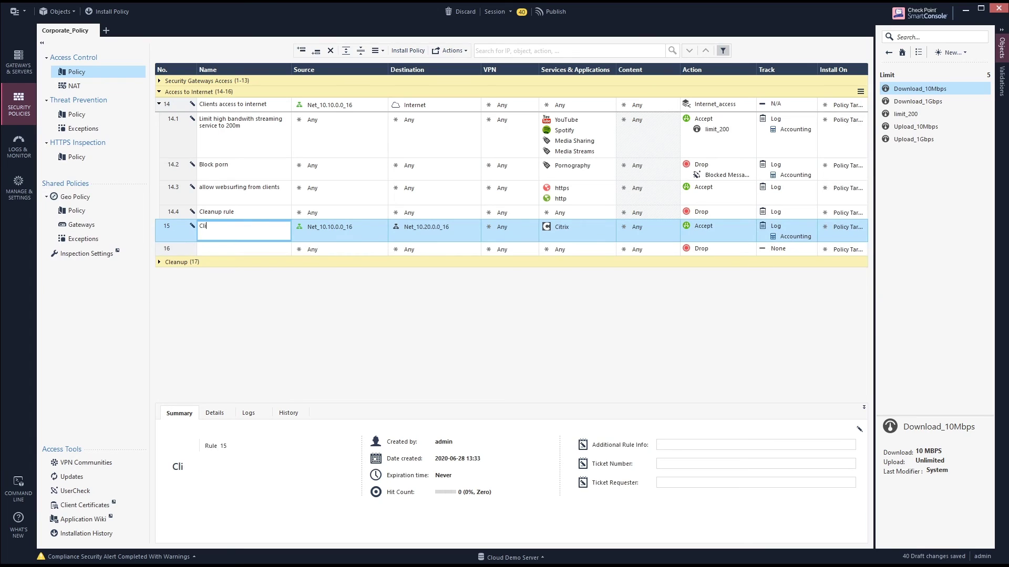
{"action": "type", "text": "ents to server network"}
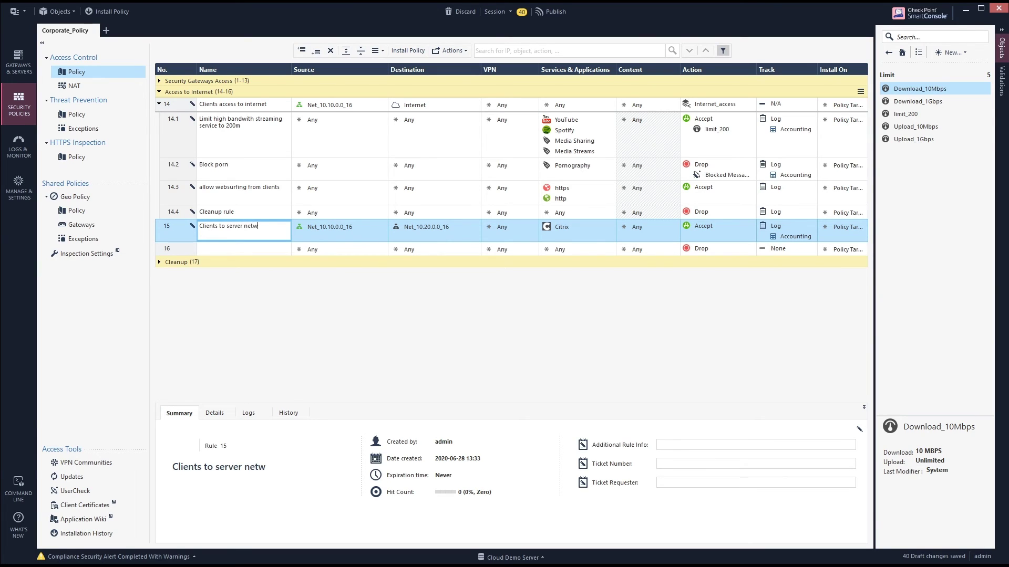
{"action": "left_click", "coordinate": [262, 260]}
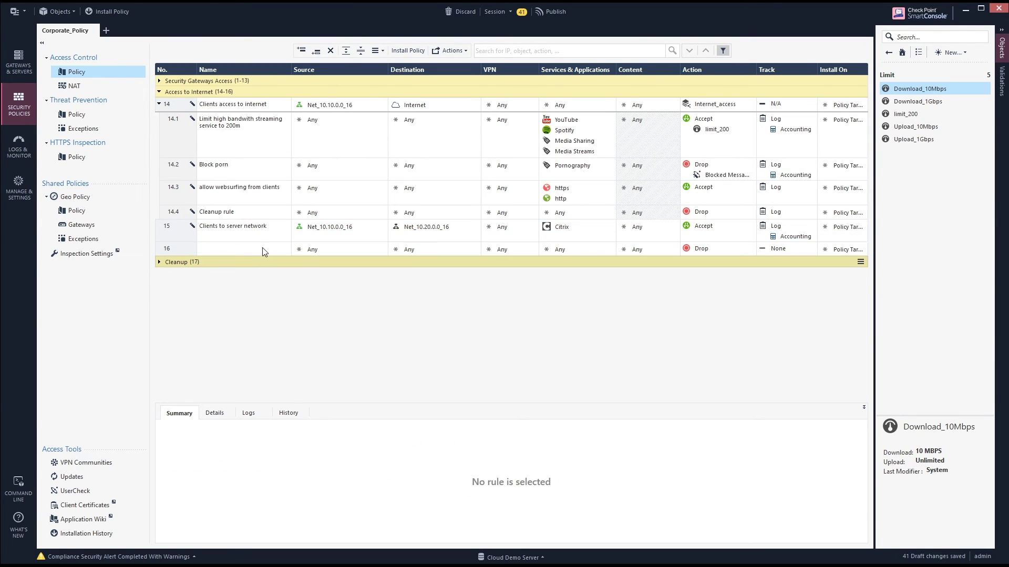
- Name rule 16 "Server to Internet"
{"action": "double_click", "coordinate": [243, 249]}
{"action": "type", "text": "Server to Internet"}
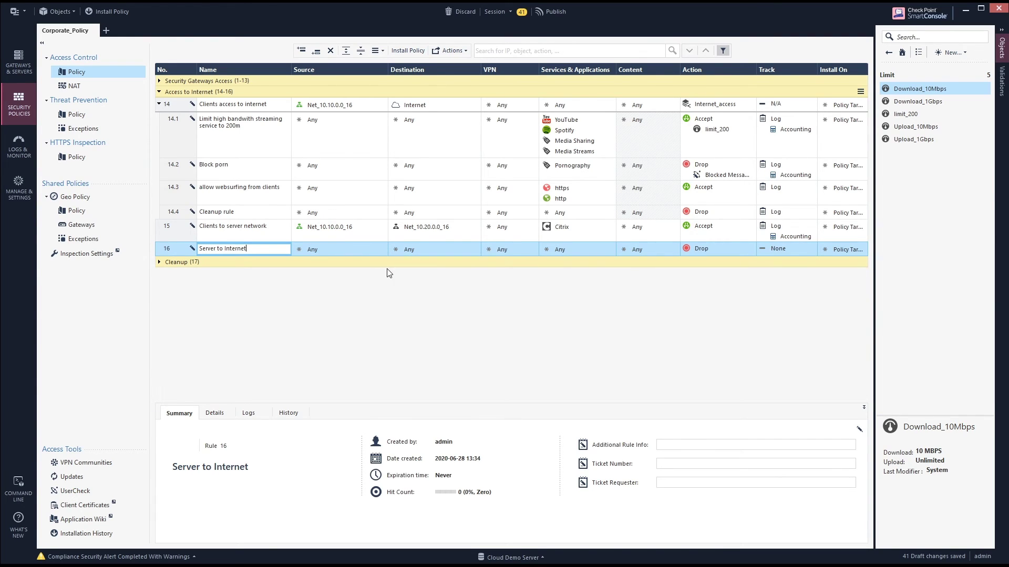
{"action": "key", "text": "Return"}
- Copy Net_10.20.0.0_16 from rule 15 into rule 16's source and Internet from rule 14 into its destination
{"action": "left_click", "coordinate": [349, 250]}
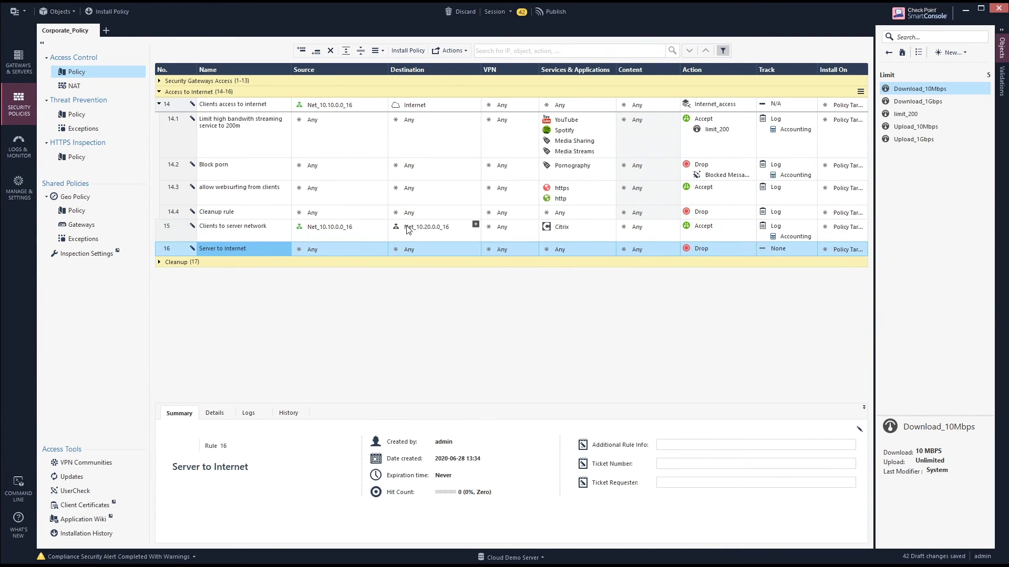
{"action": "left_click_drag", "start_coordinate": [420, 227], "coordinate": [344, 252]}
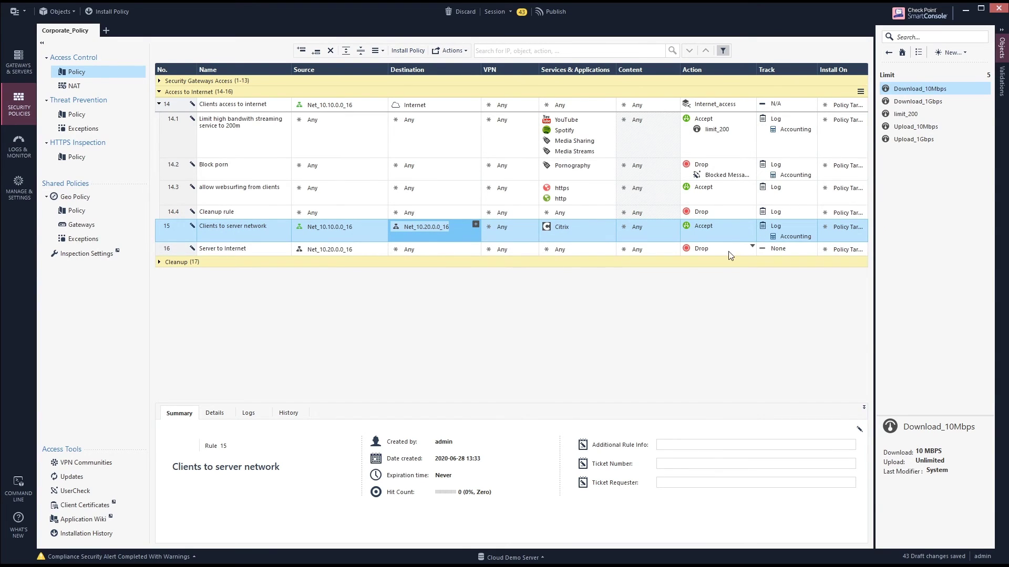
{"action": "left_click", "coordinate": [330, 251]}
{"action": "left_click_drag", "start_coordinate": [414, 105], "coordinate": [428, 253]}
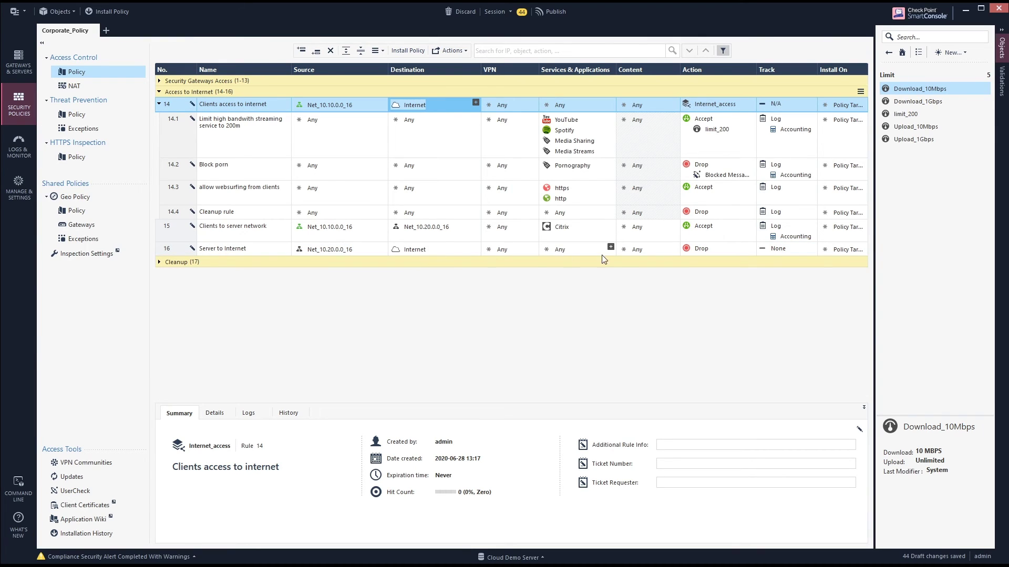
- Assign the existing inline layer Internet_access as the action of rule 16
{"action": "left_click", "coordinate": [705, 248]}
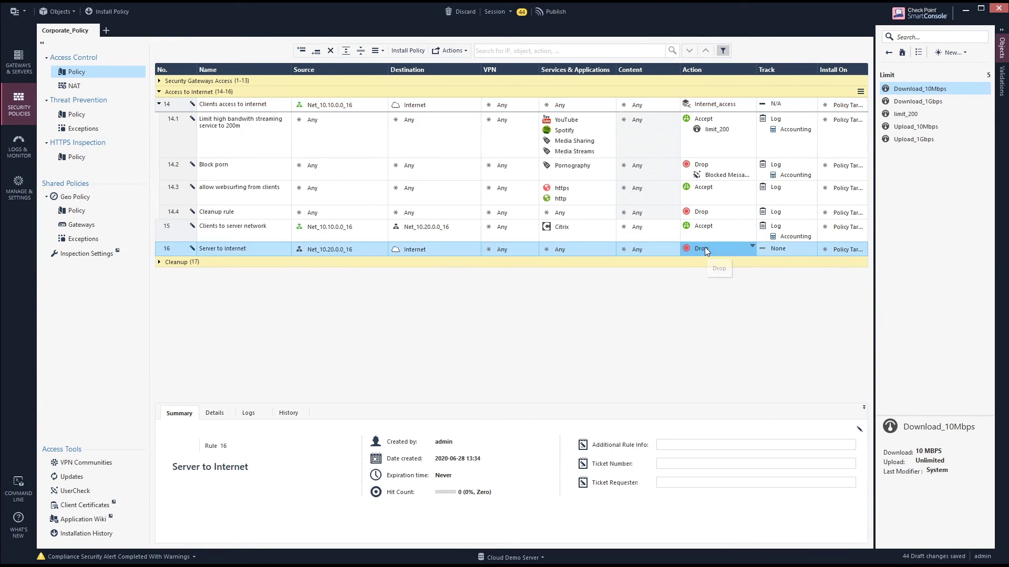
{"action": "mouse_move", "coordinate": [775, 321]}
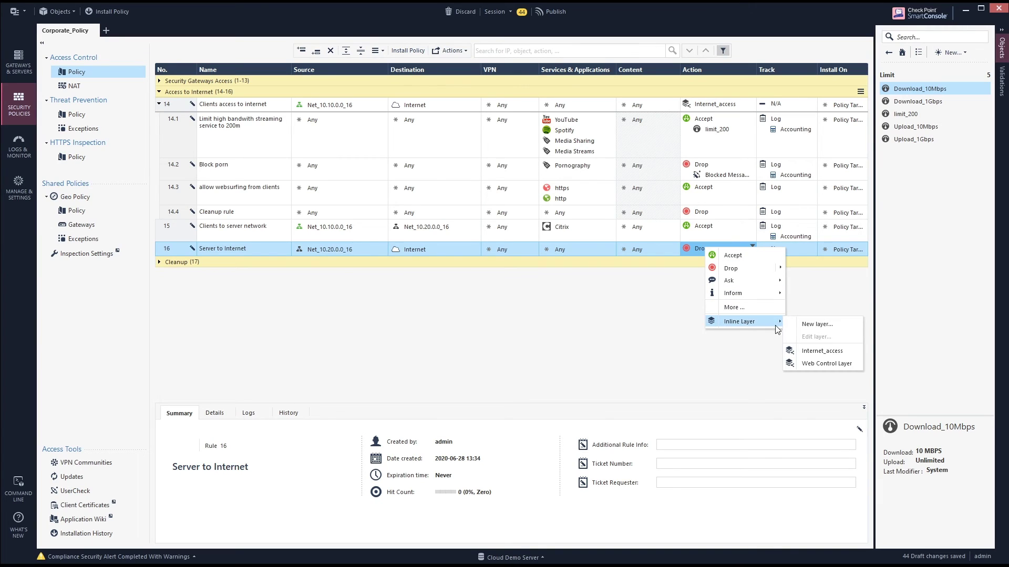
{"action": "left_click", "coordinate": [822, 351]}
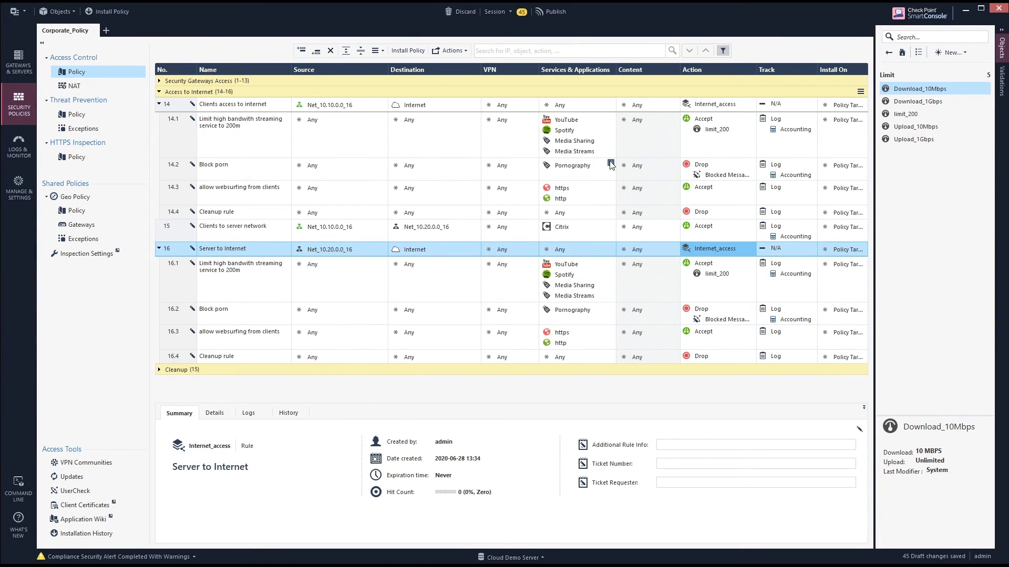
- Add the Sex category to the services and applications of rule 14.2 and remove it again
{"action": "left_click", "coordinate": [611, 165]}
{"action": "type", "text": "sex"}
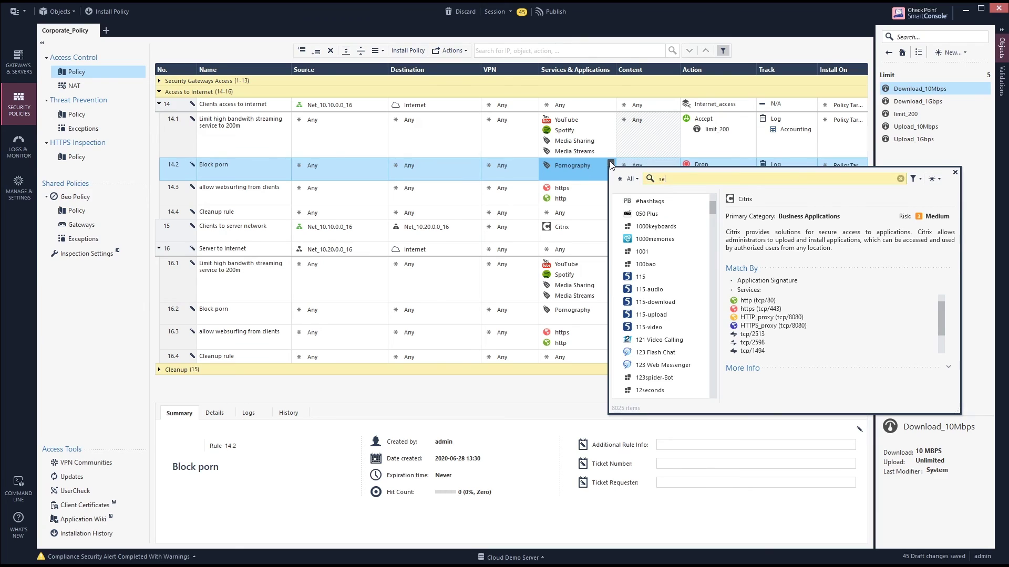
{"action": "left_click", "coordinate": [618, 201]}
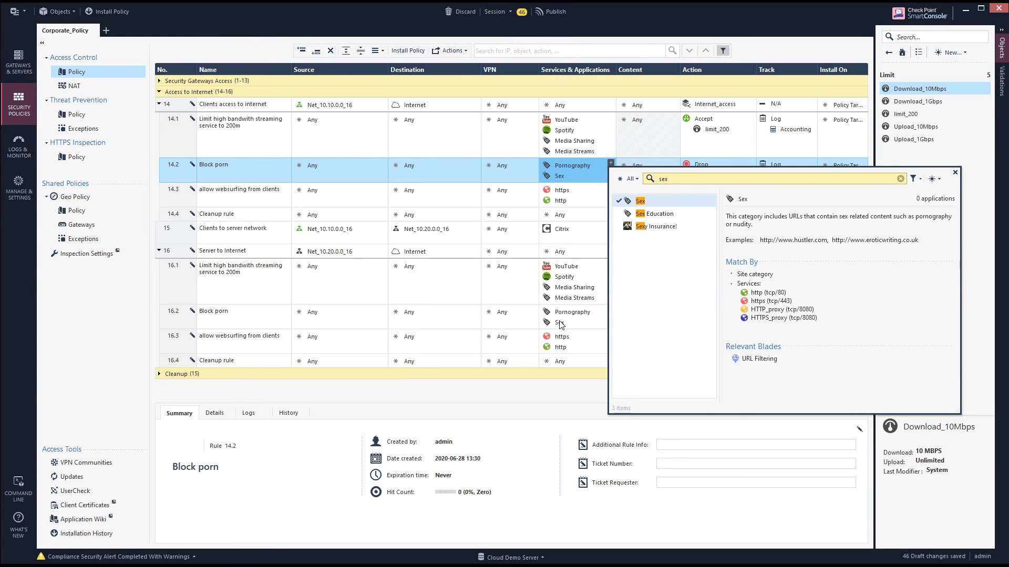
{"action": "left_click", "coordinate": [620, 206]}
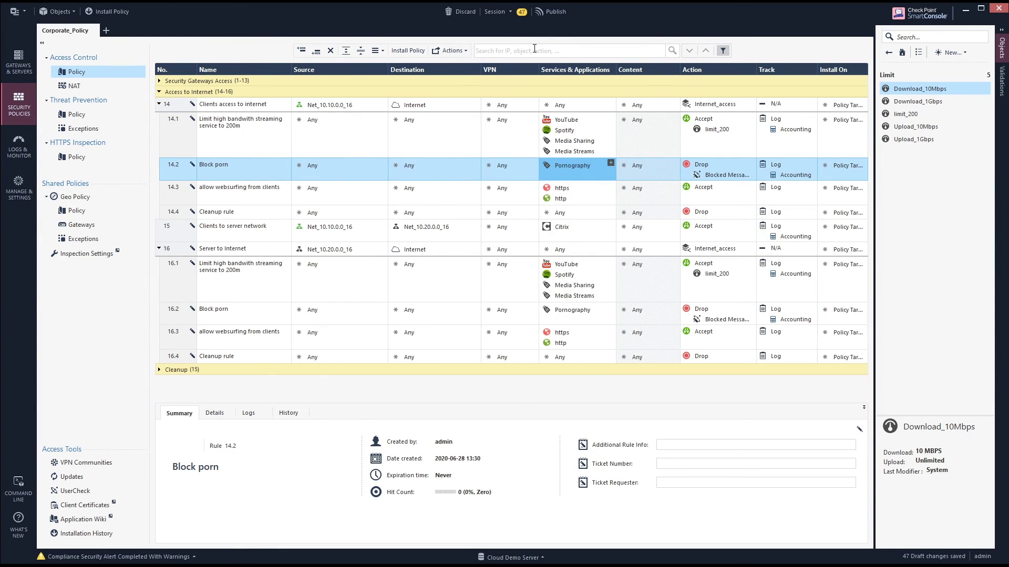
- Publish the session's policy changes
{"action": "left_click", "coordinate": [551, 11]}
{"action": "left_click", "coordinate": [556, 357]}
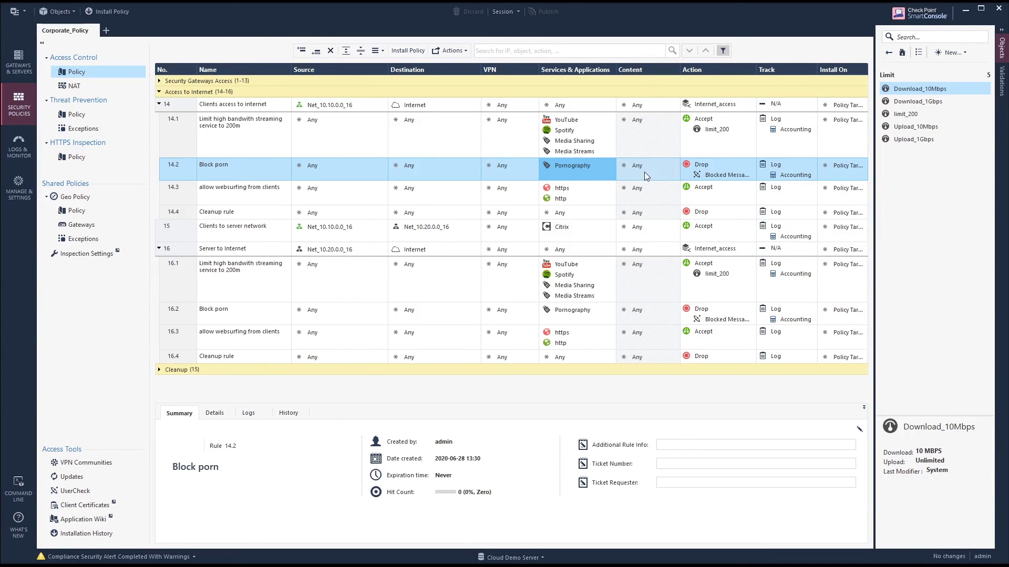
- Insert a new rule above rule 14.1, the streaming bandwidth limit, in the Internet_access inline layer
{"action": "left_click", "coordinate": [355, 144]}
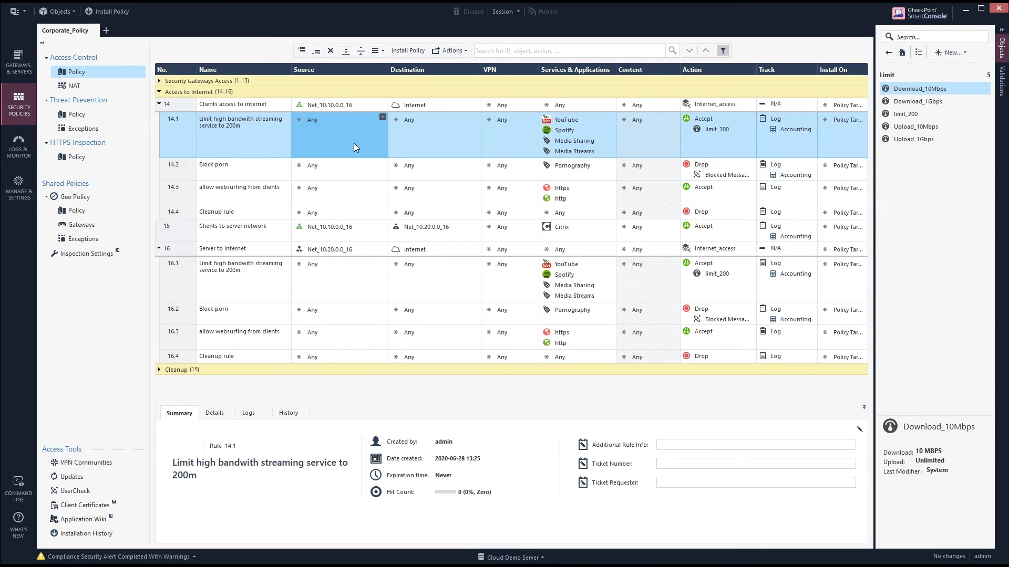
{"action": "left_click", "coordinate": [210, 104]}
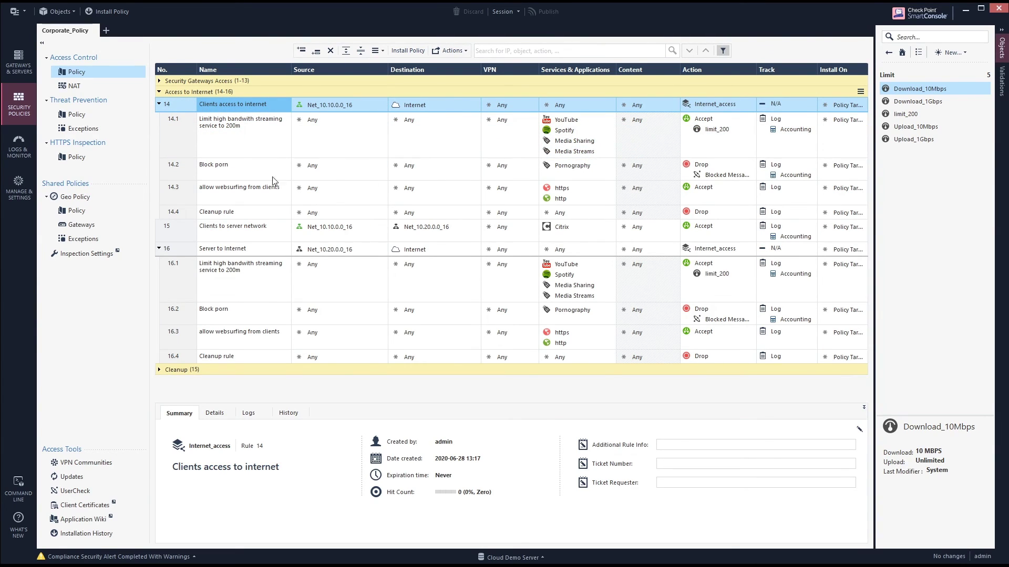
{"action": "right_click", "coordinate": [188, 135]}
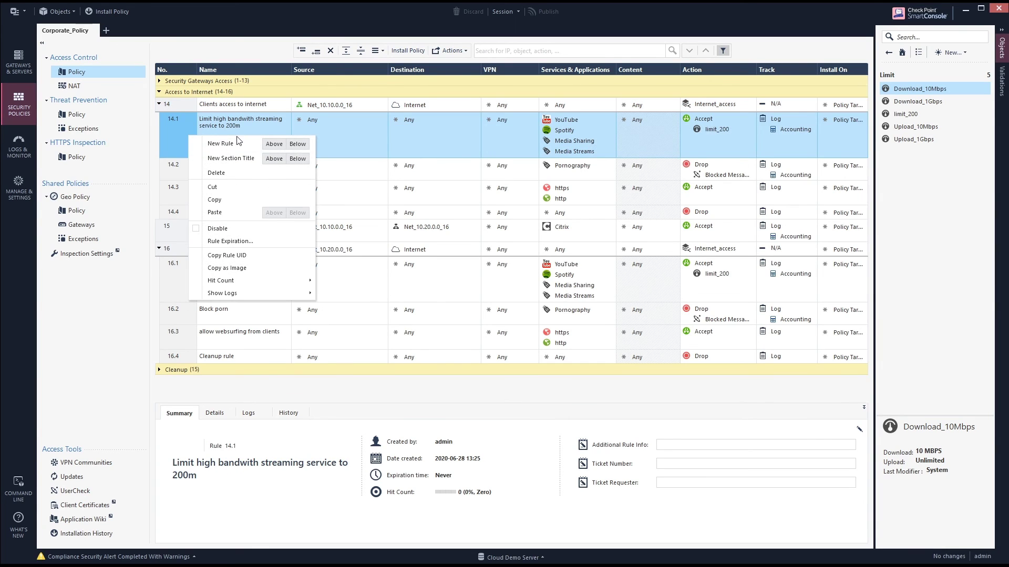
{"action": "left_click", "coordinate": [274, 143]}
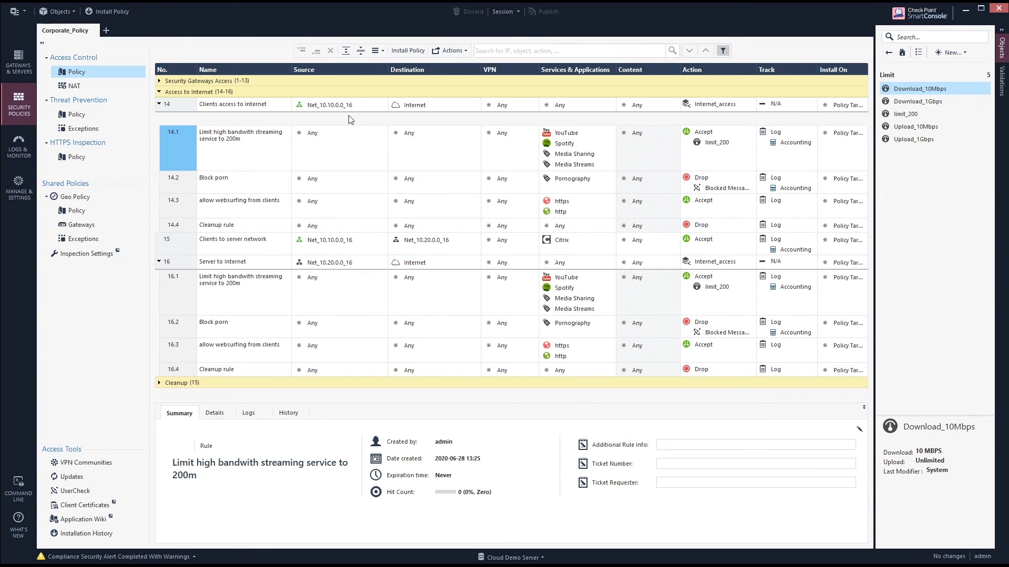
- Search the source objects for market and hr, and assign the HR access role as the source of the new rule 14.1
{"action": "left_click", "coordinate": [383, 117]}
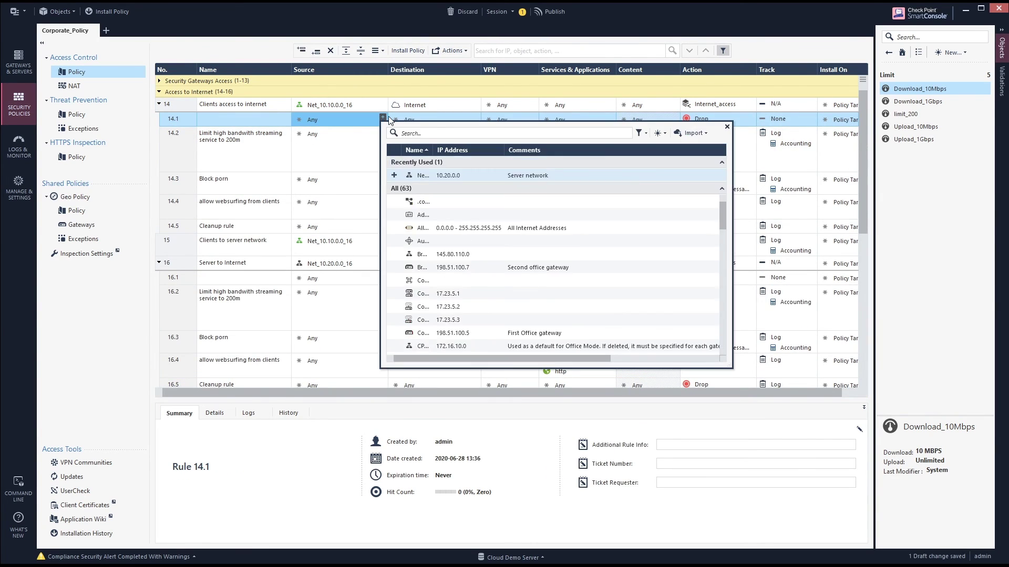
{"action": "type", "text": "marke"}
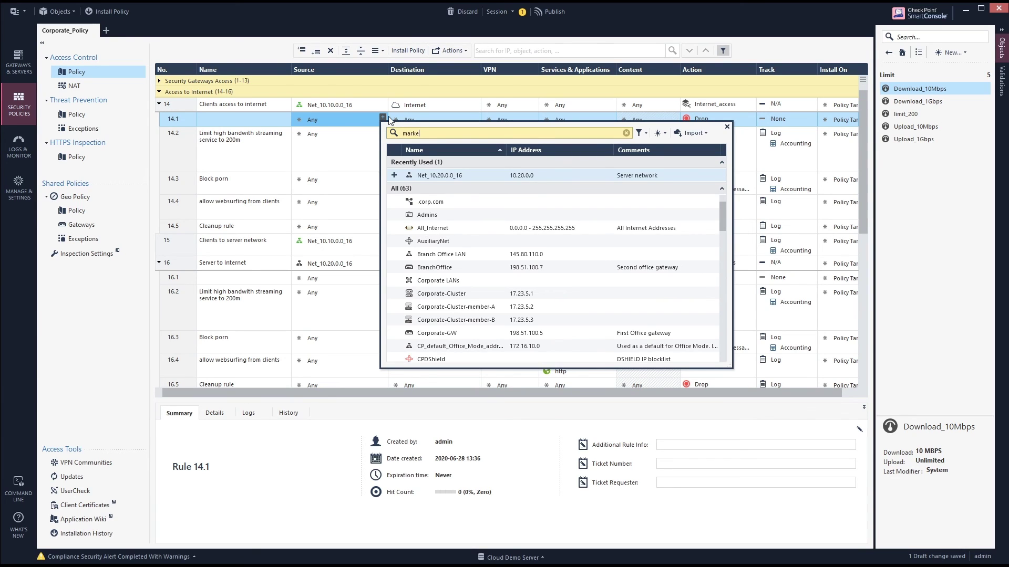
{"action": "type", "text": "t"}
{"action": "key", "text": "ctrl+a"}
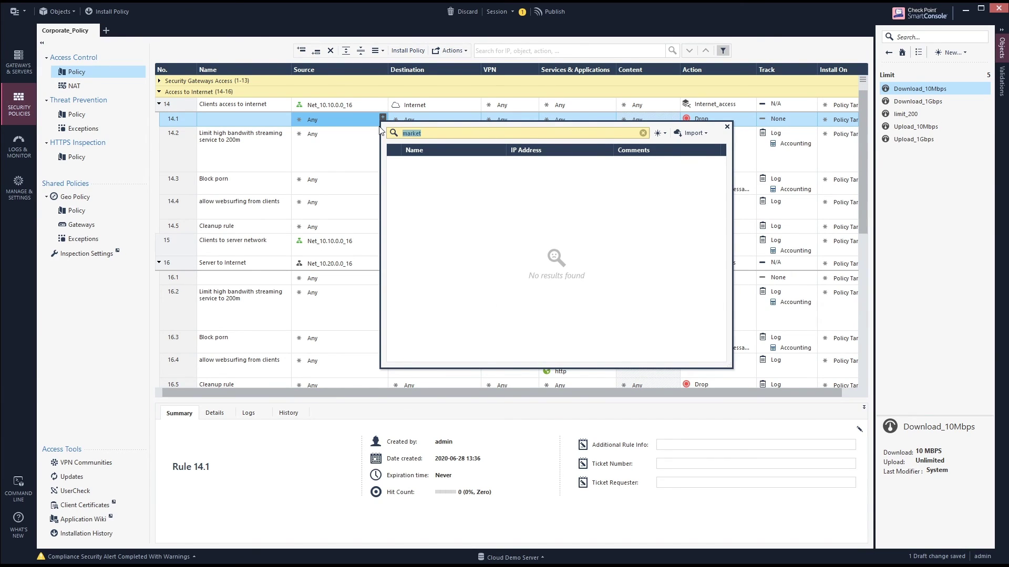
{"action": "type", "text": "hr"}
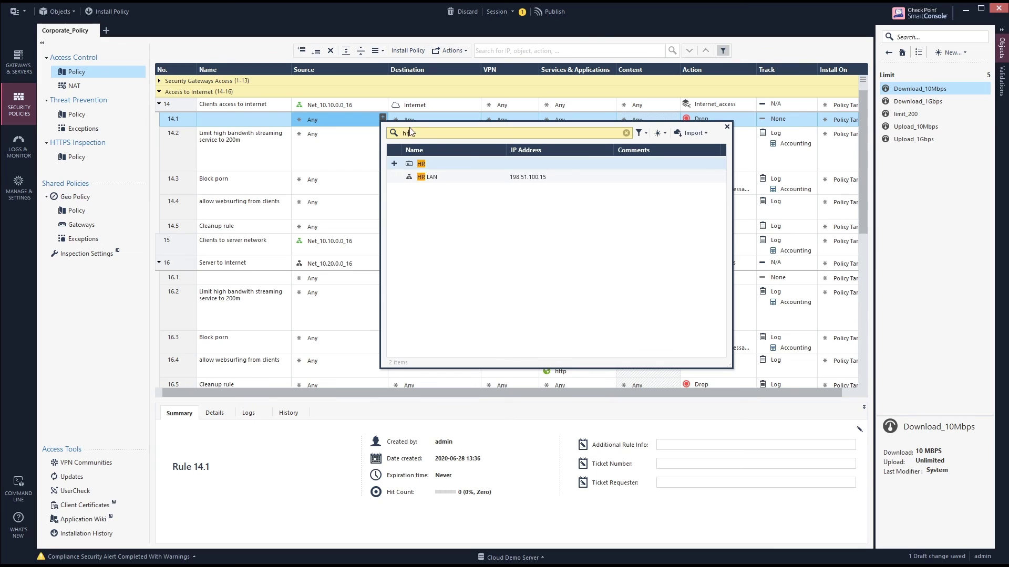
{"action": "left_click", "coordinate": [394, 164]}
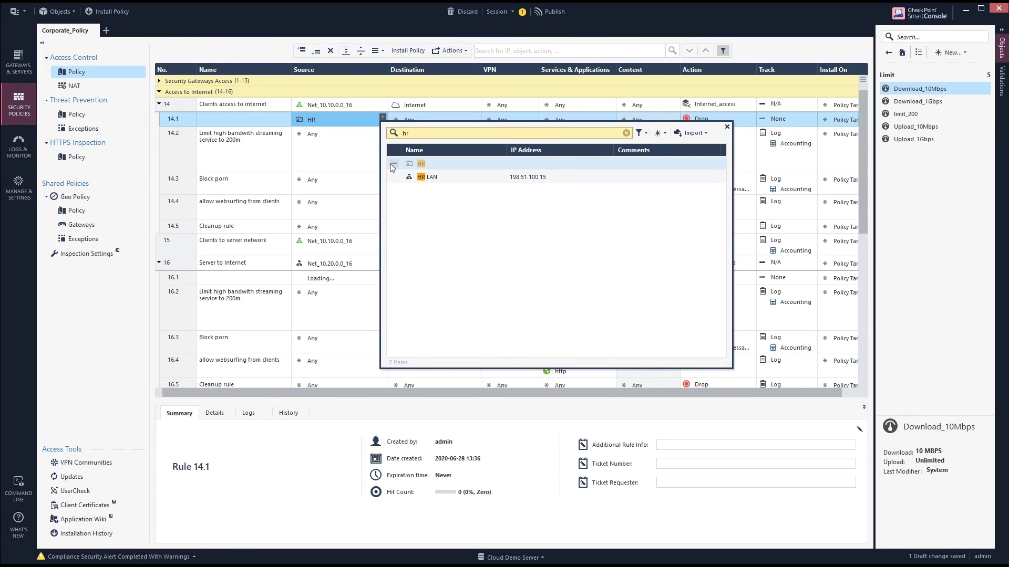
{"action": "left_click", "coordinate": [302, 120]}
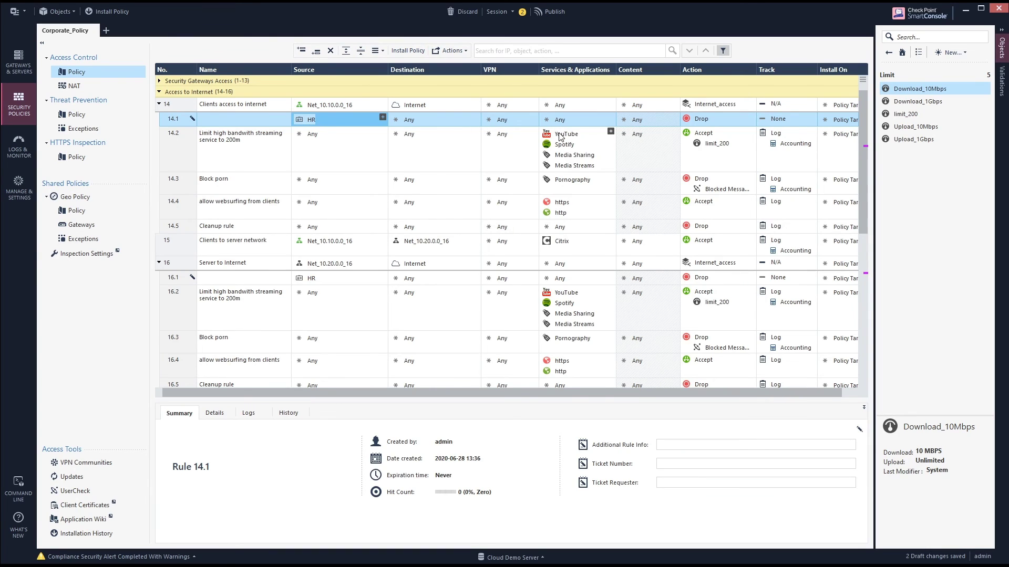
- Copy Media Sharing and Media Streams from rule 14.2 into the services and applications of rule 14.1
{"action": "left_click", "coordinate": [572, 156]}
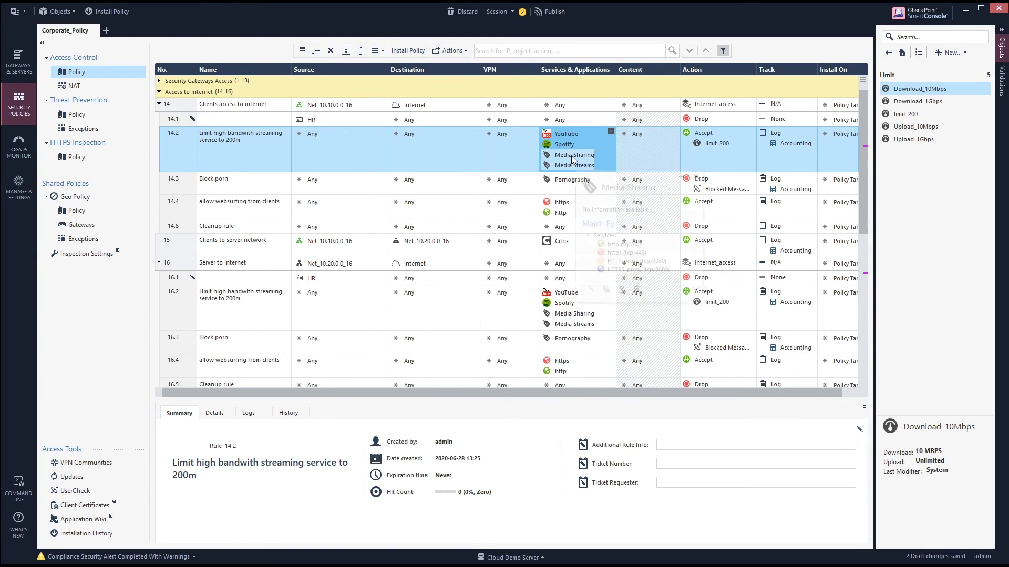
{"action": "left_click_drag", "start_coordinate": [571, 155], "coordinate": [570, 124]}
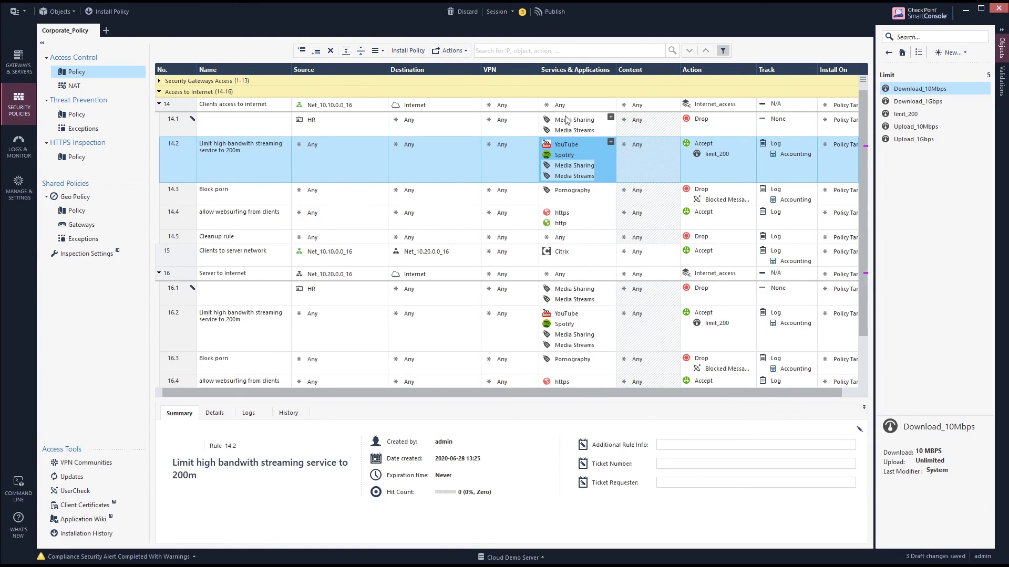
- Set the action of rule 14.1 to Accept and its tracking to Log
{"action": "left_click", "coordinate": [718, 128]}
{"action": "left_click", "coordinate": [730, 128]}
{"action": "left_click", "coordinate": [769, 118]}
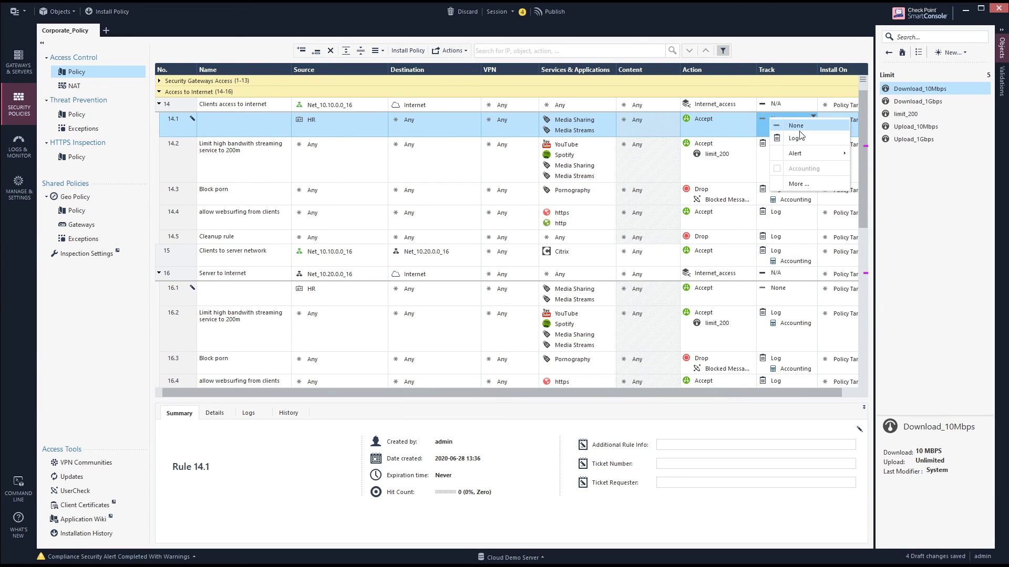
{"action": "left_click", "coordinate": [796, 137]}
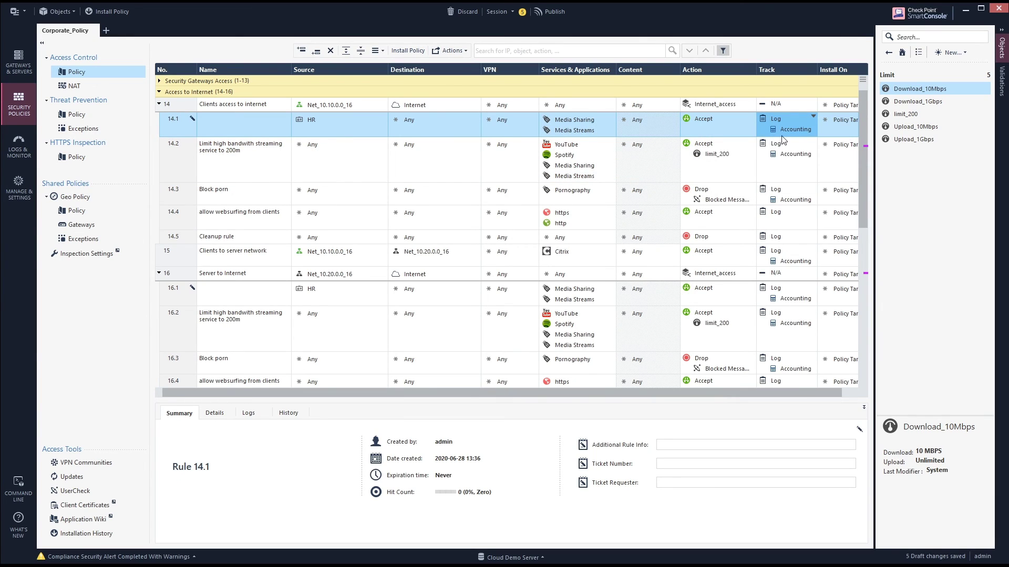
- Name rule 14.1 "HR allowed to use streaming services no limit"
{"action": "double_click", "coordinate": [235, 129]}
{"action": "type", "text": "HR "}
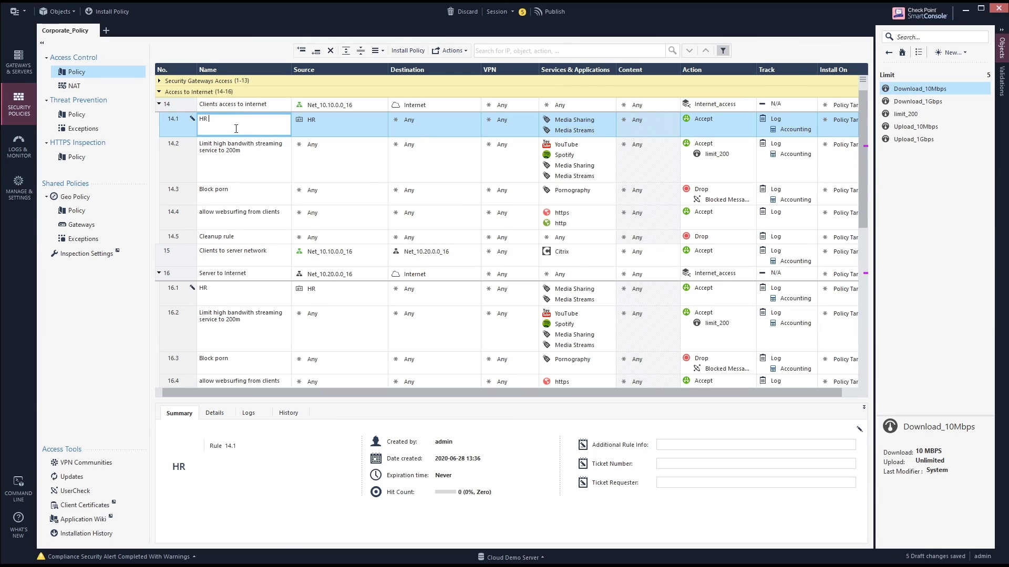
{"action": "type", "text": "allowed to use strea"}
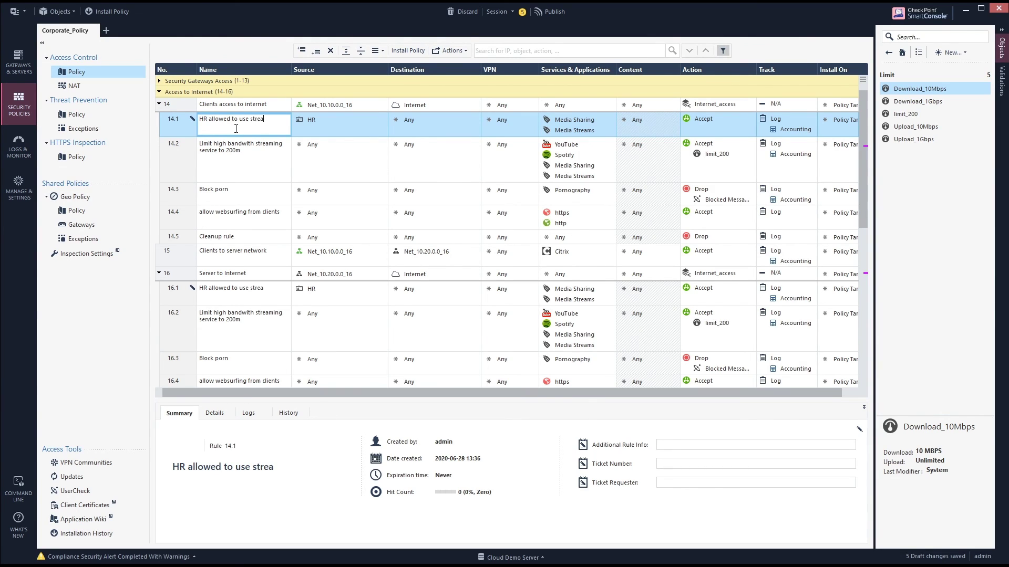
{"action": "type", "text": "ming services no limi"}
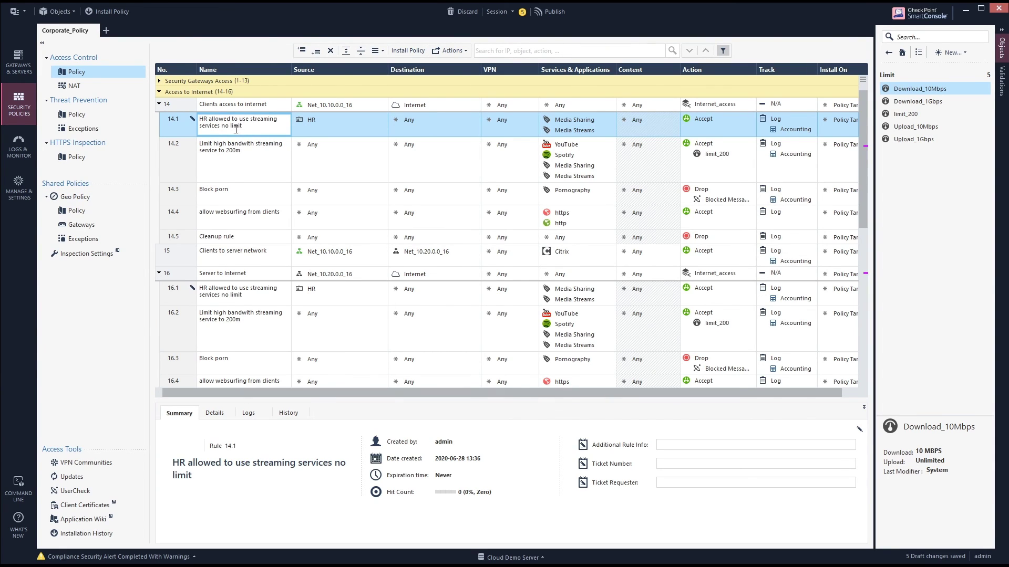
{"action": "type", "text": "t"}
{"action": "left_click", "coordinate": [256, 165]}
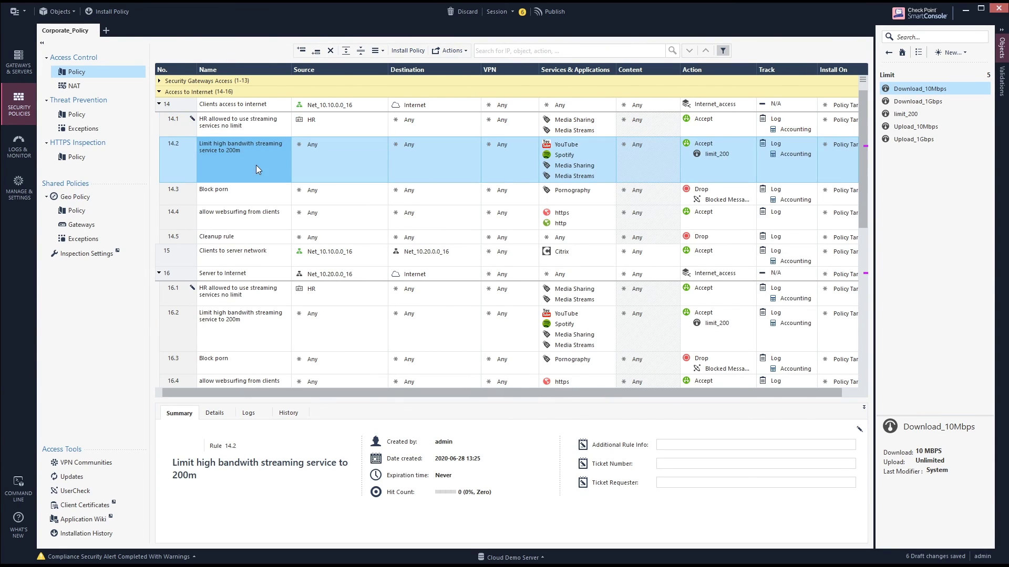
- Examine how the sources of rules 14, 14.1 and 14.2 narrow the match, the limit_200 bandwidth limit, and the shared HR rule under rule 16
{"action": "left_click", "coordinate": [259, 127]}
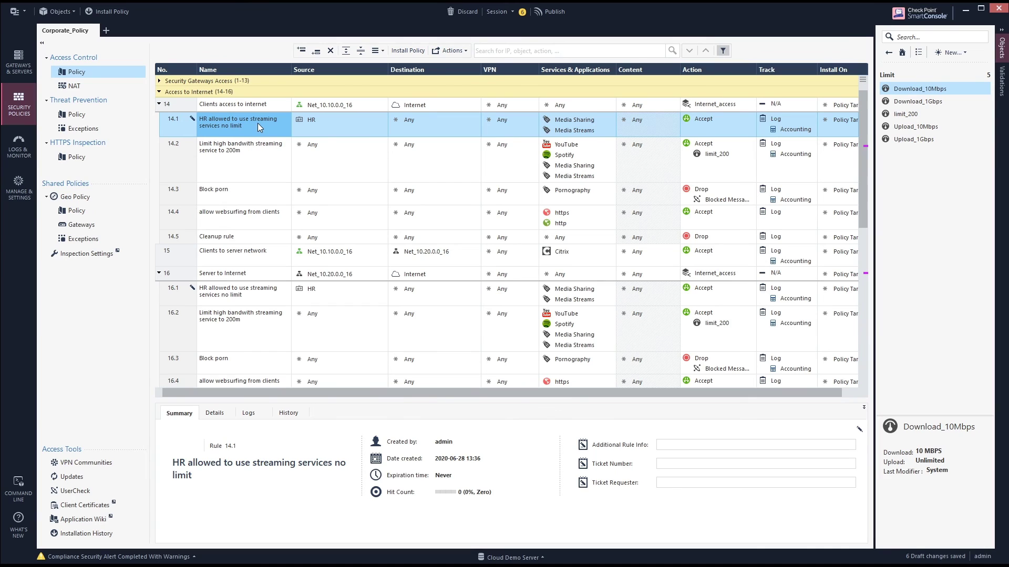
{"action": "left_click", "coordinate": [190, 105]}
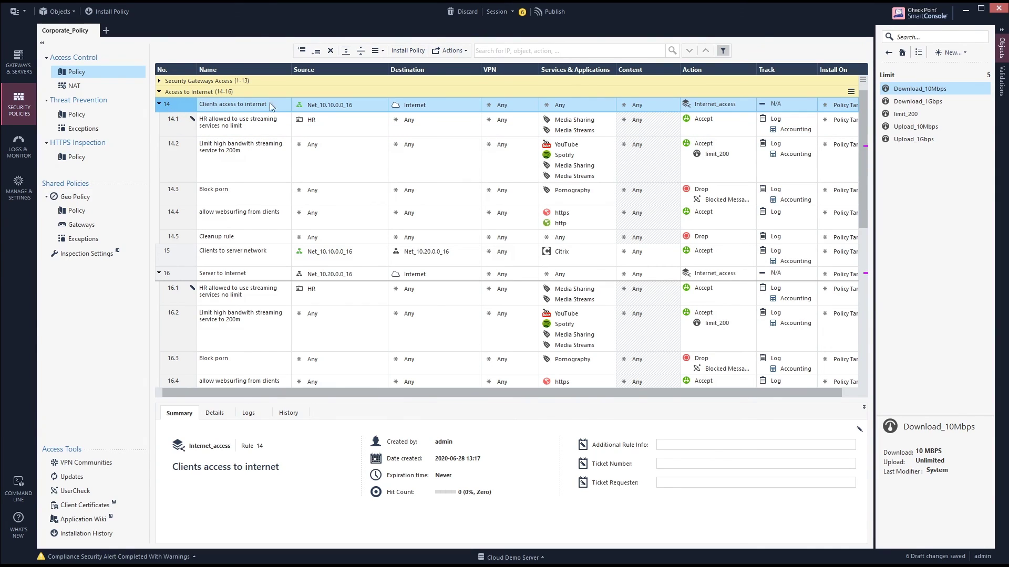
{"action": "mouse_move", "coordinate": [322, 105]}
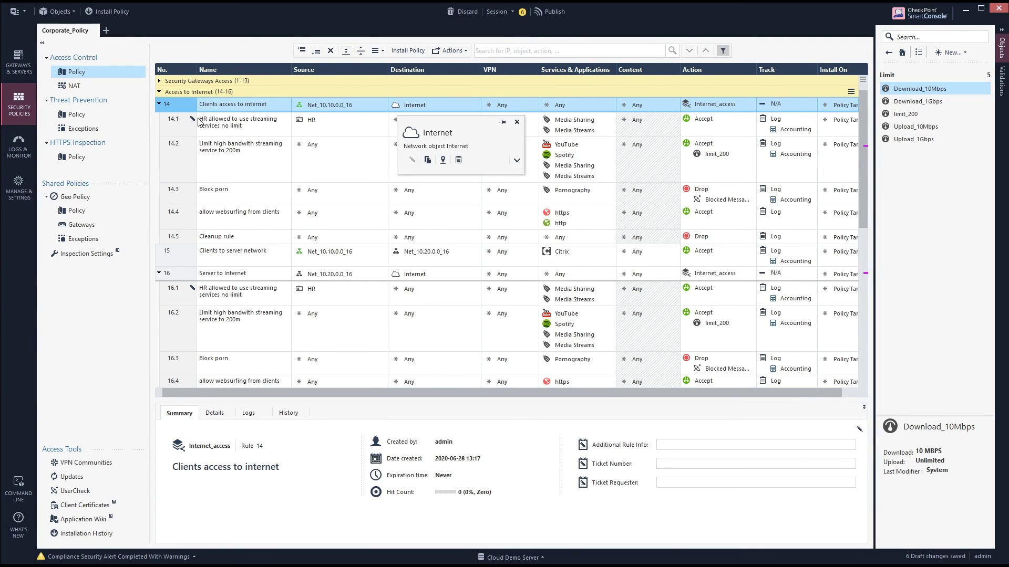
{"action": "left_click", "coordinate": [181, 122]}
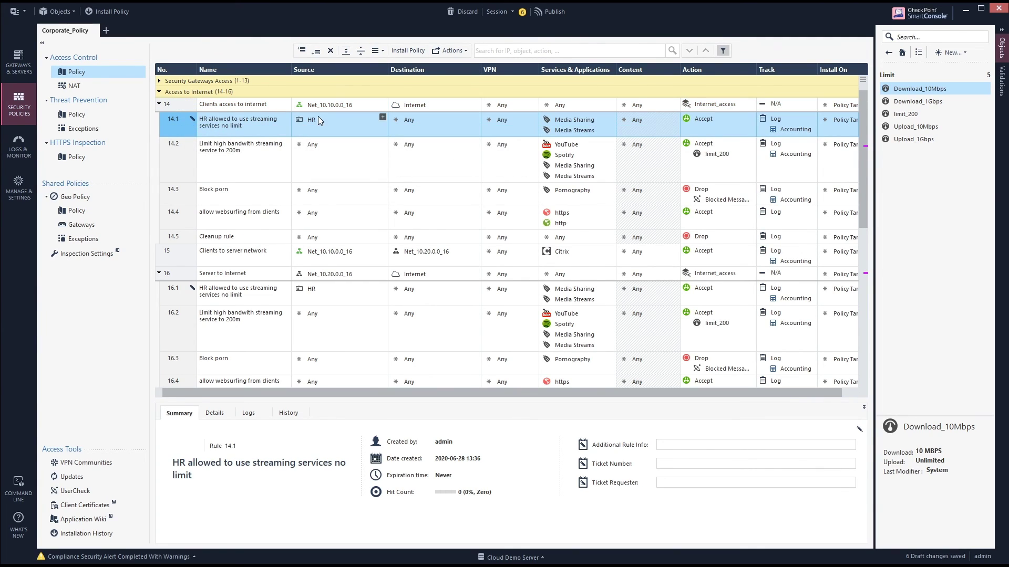
{"action": "mouse_move", "coordinate": [308, 122]}
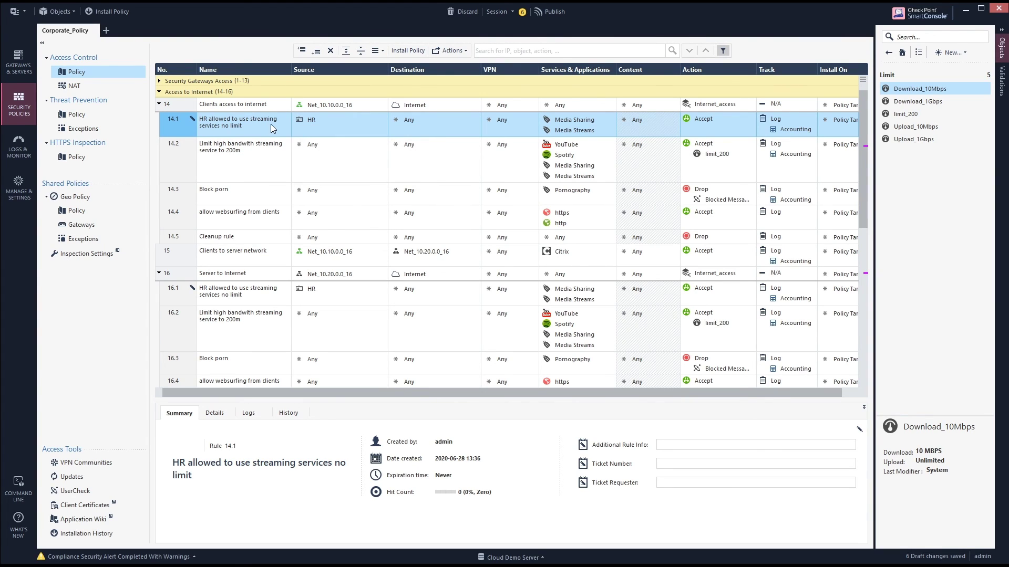
{"action": "left_click", "coordinate": [328, 105]}
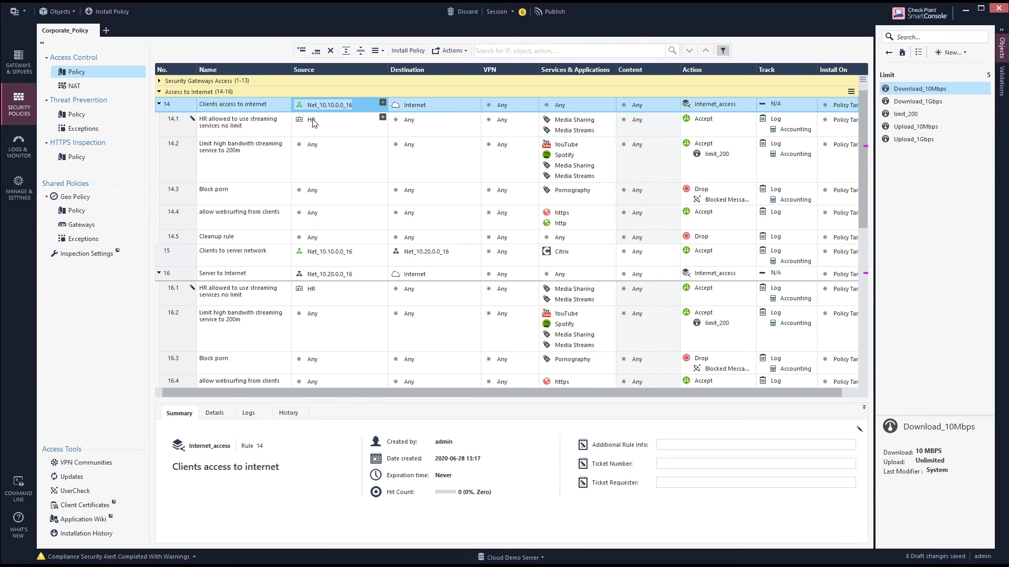
{"action": "left_click", "coordinate": [313, 122]}
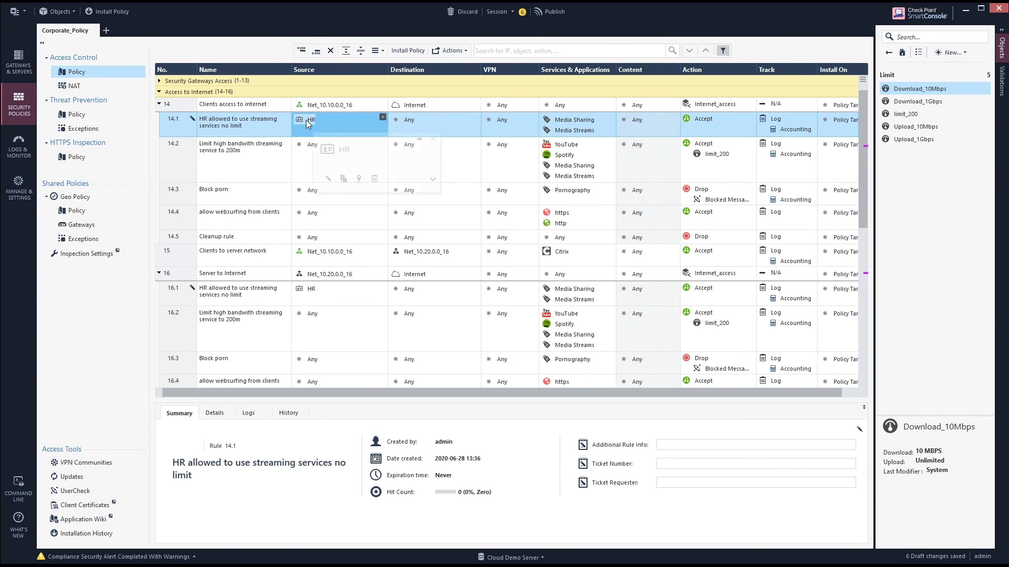
{"action": "left_click", "coordinate": [344, 101]}
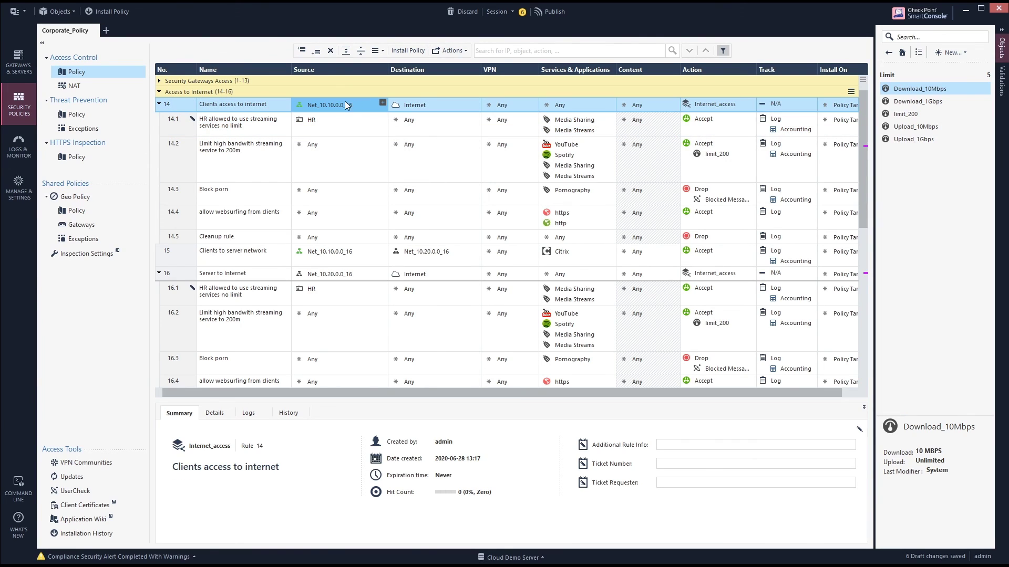
{"action": "left_click", "coordinate": [304, 148]}
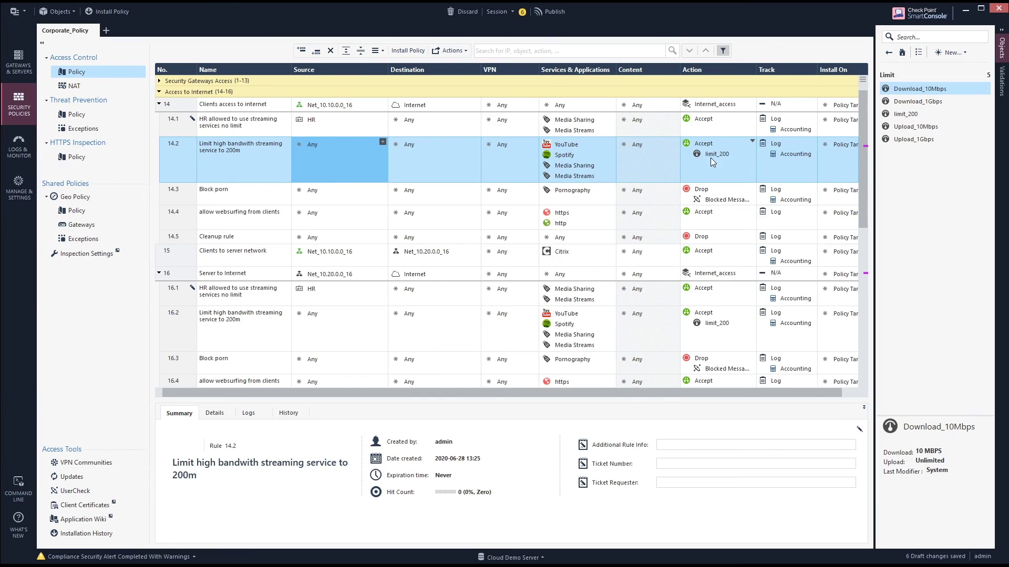
{"action": "mouse_move", "coordinate": [711, 158]}
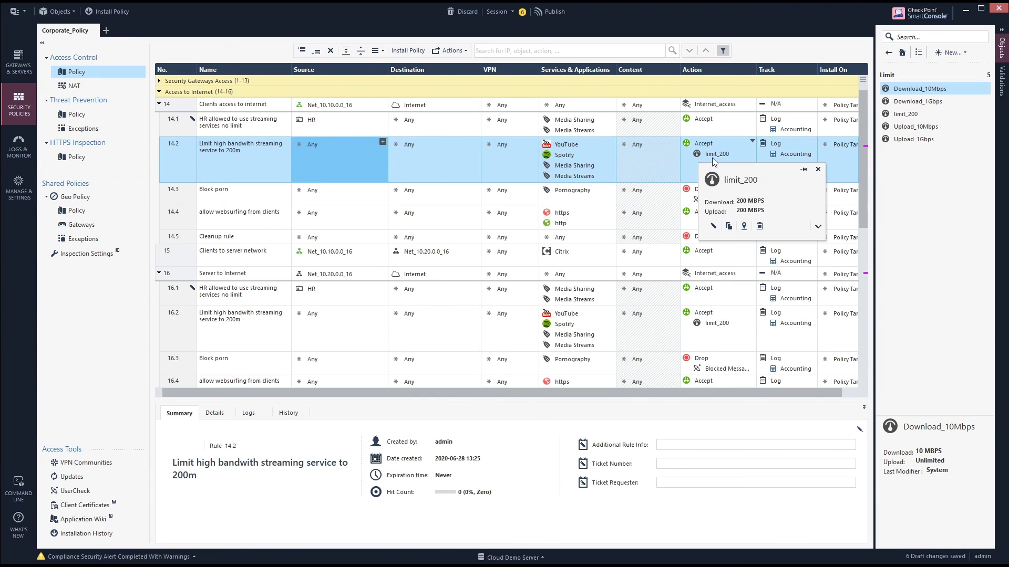
{"action": "left_click", "coordinate": [242, 124]}
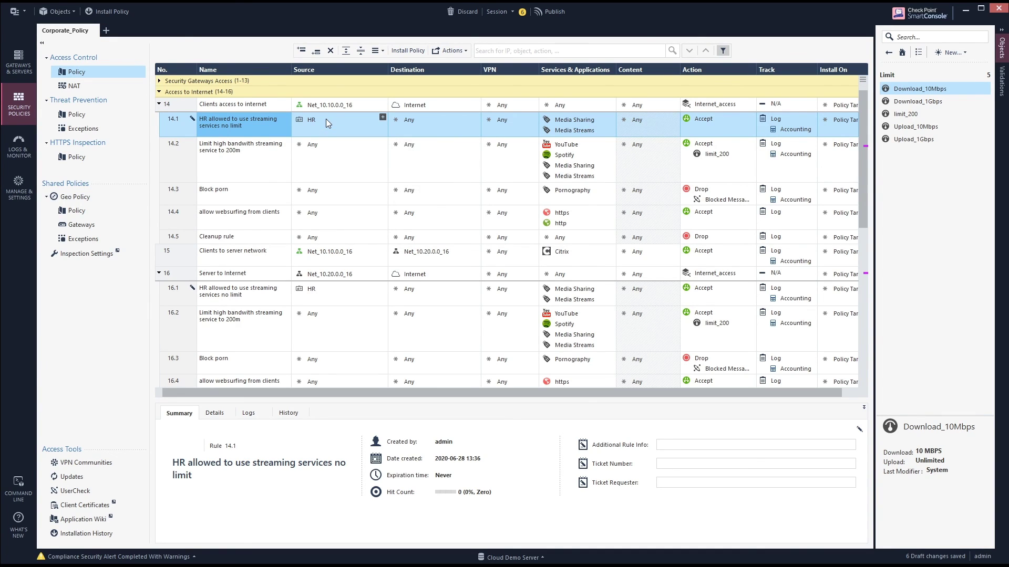
{"action": "left_click", "coordinate": [310, 288]}
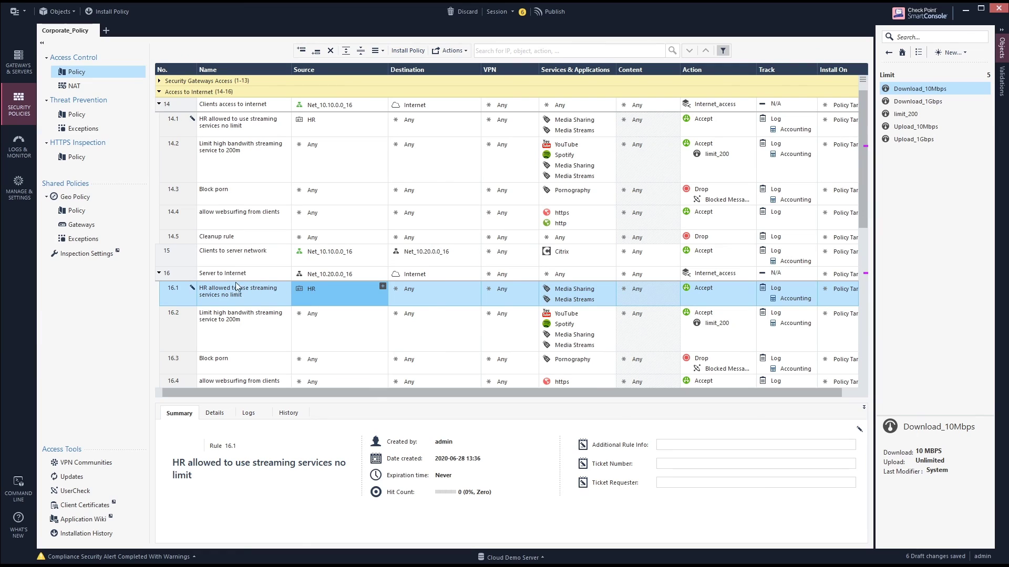